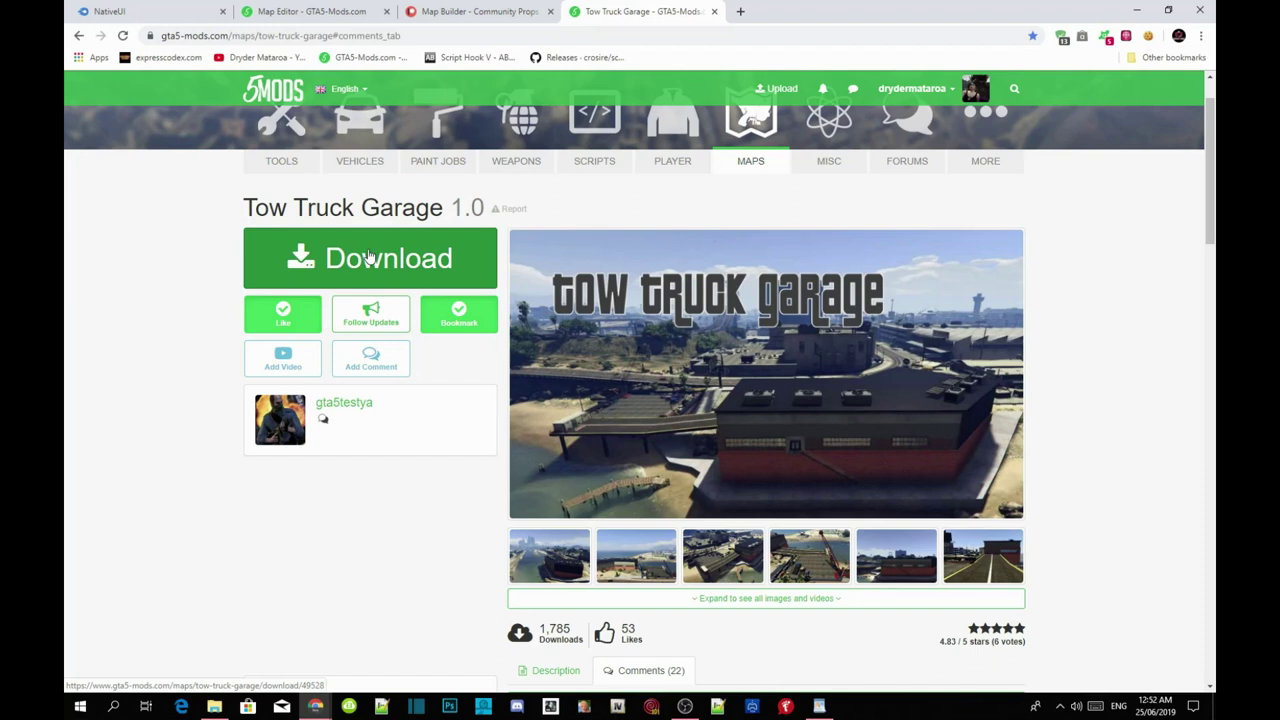
- Review the NativeUI and Map Editor download pages, and the Map Builder Community Props post's requirements, installation notes and download link
click(150, 9)
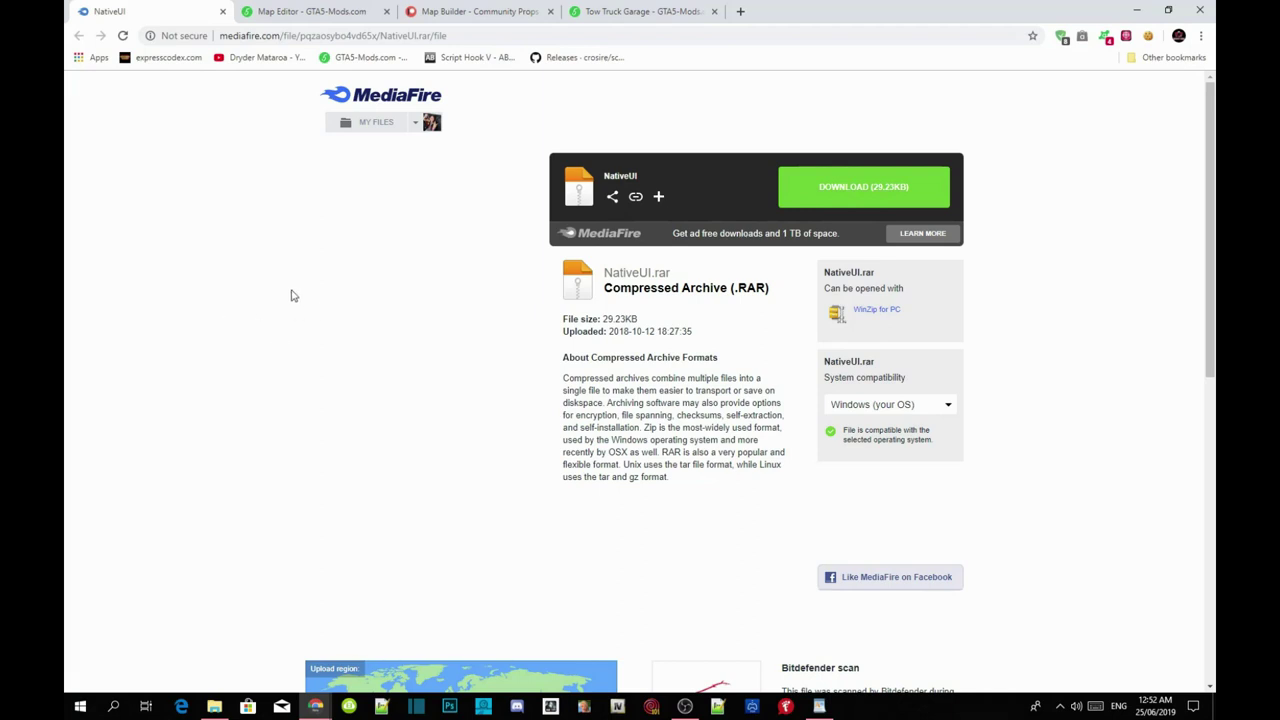
click(285, 14)
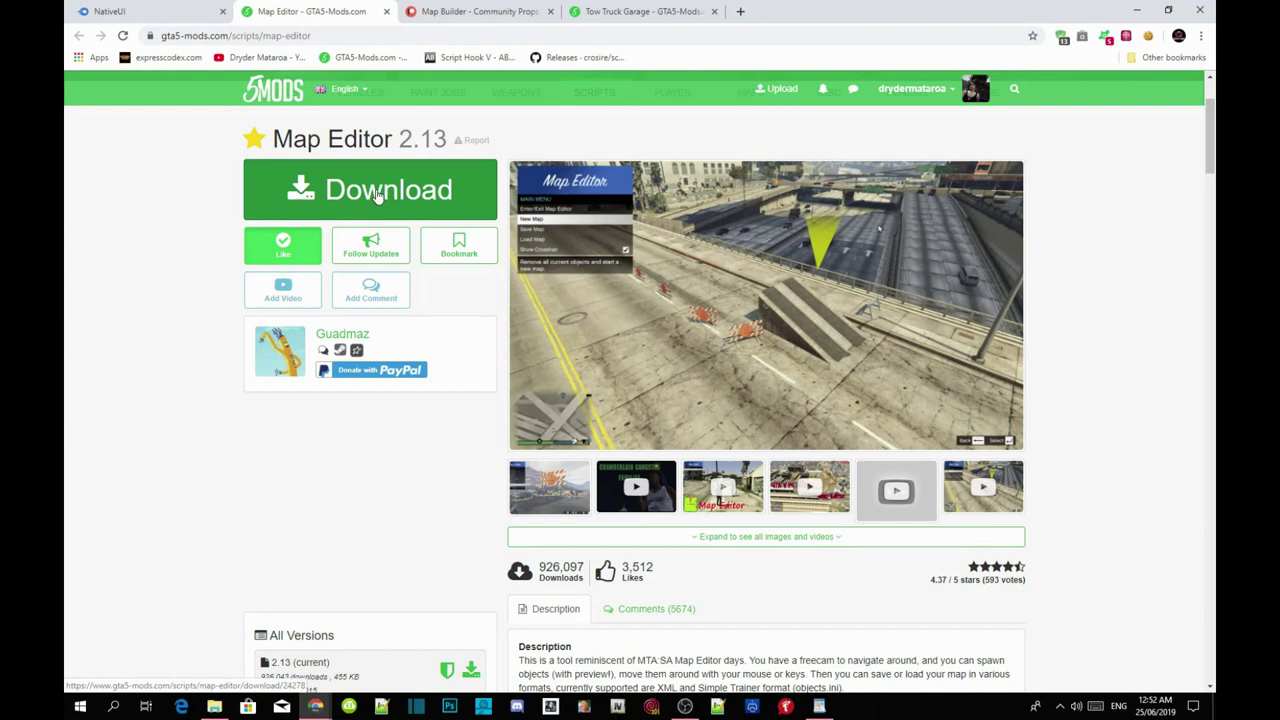
click(490, 10)
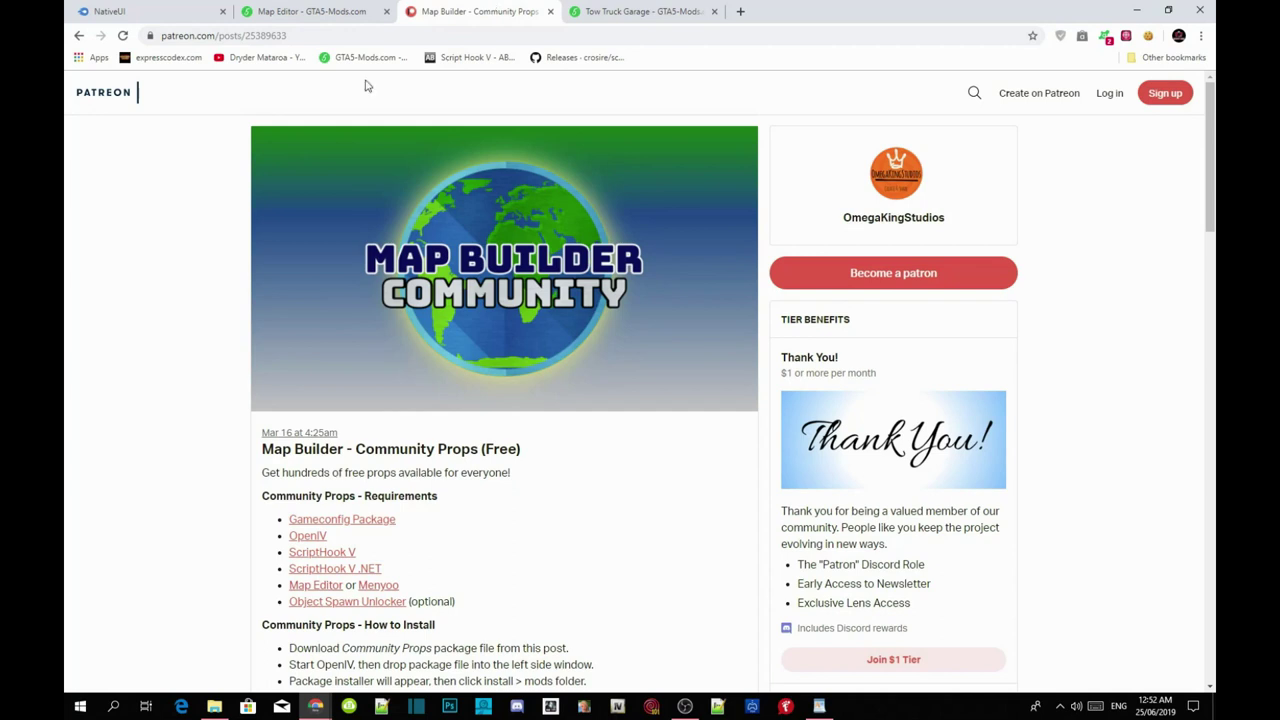
scroll(195, 319, down, 2)
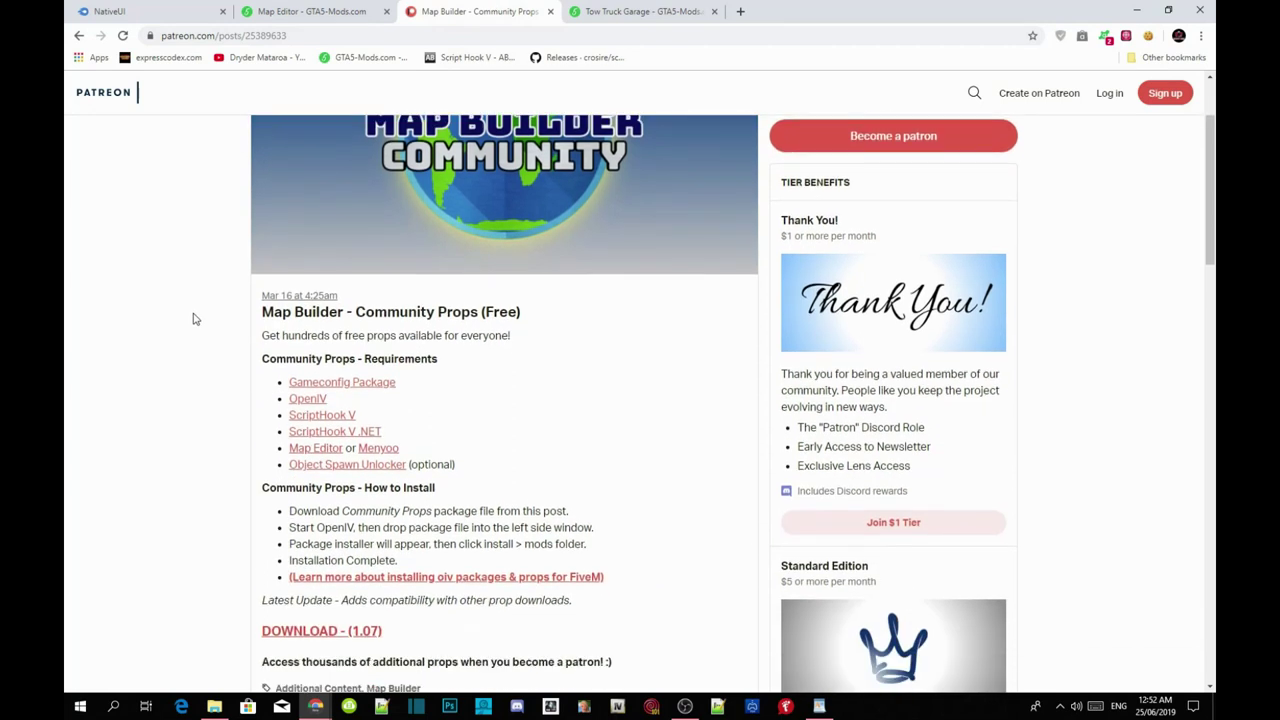
scroll(195, 319, down, 2)
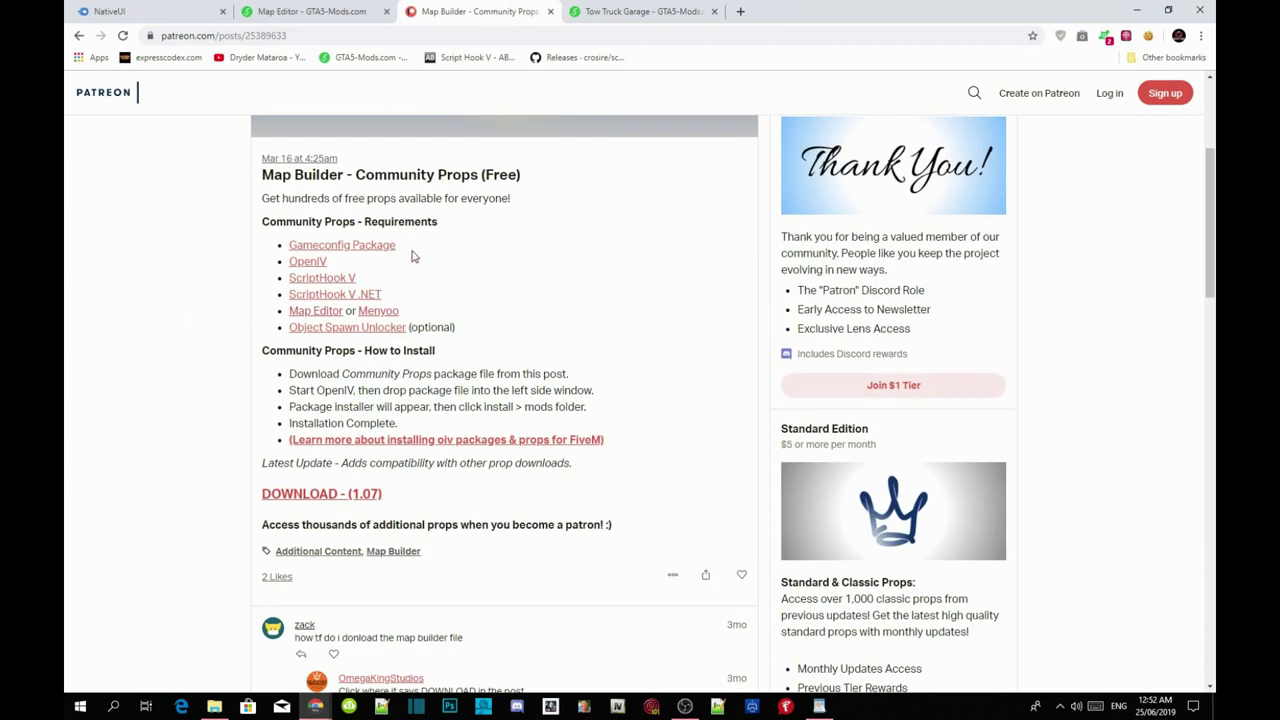
drag(394, 251, 289, 245)
scroll(178, 348, down, 1)
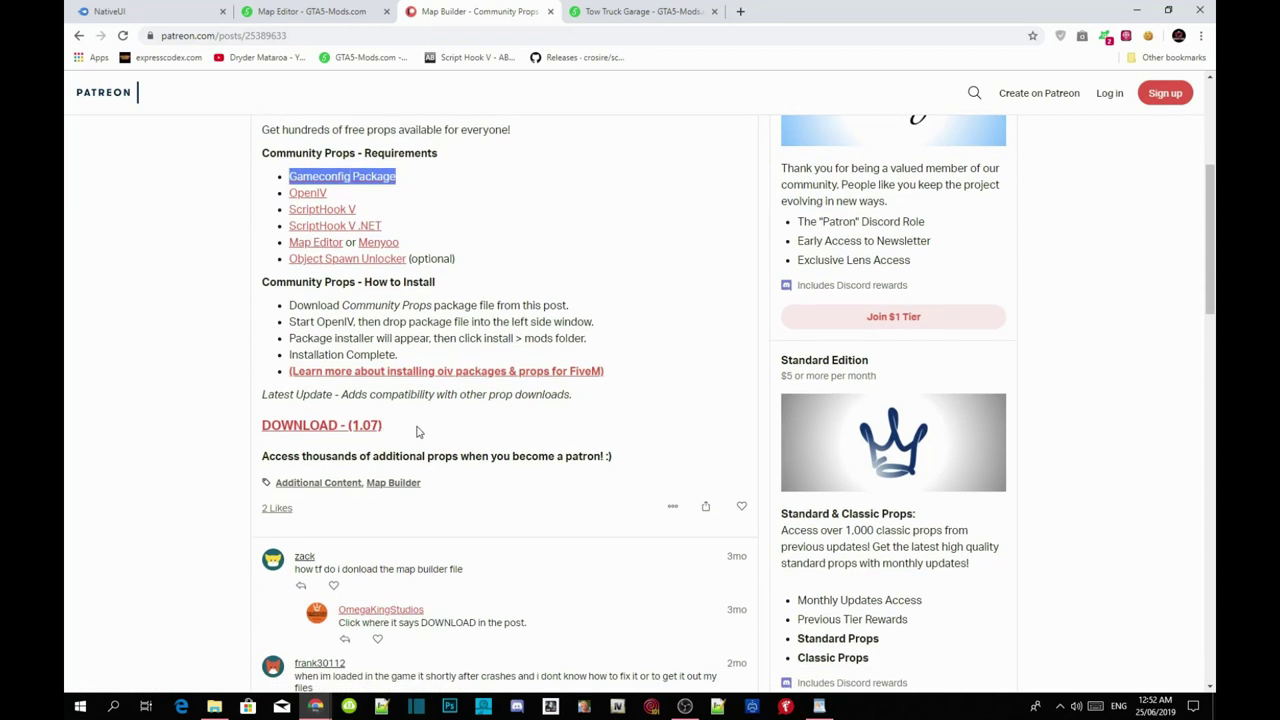
click(419, 432)
drag(383, 428, 260, 432)
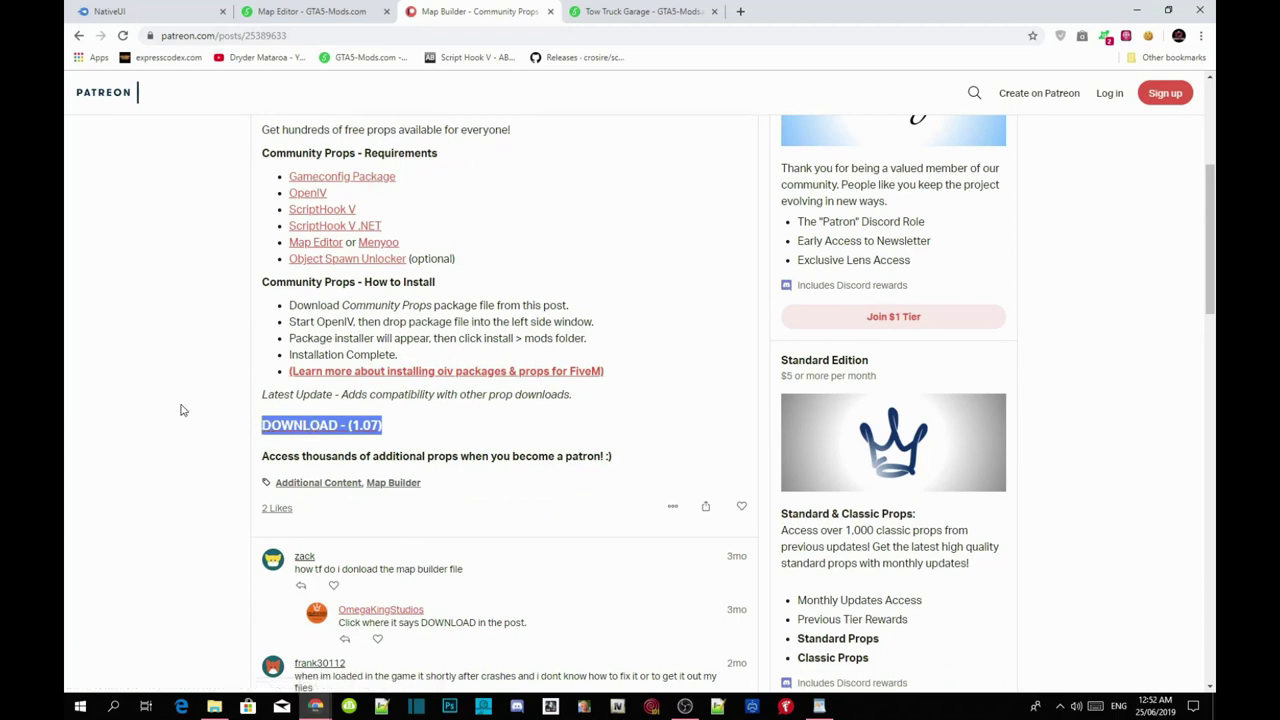
scroll(181, 409, up, 3)
scroll(181, 409, up, 1)
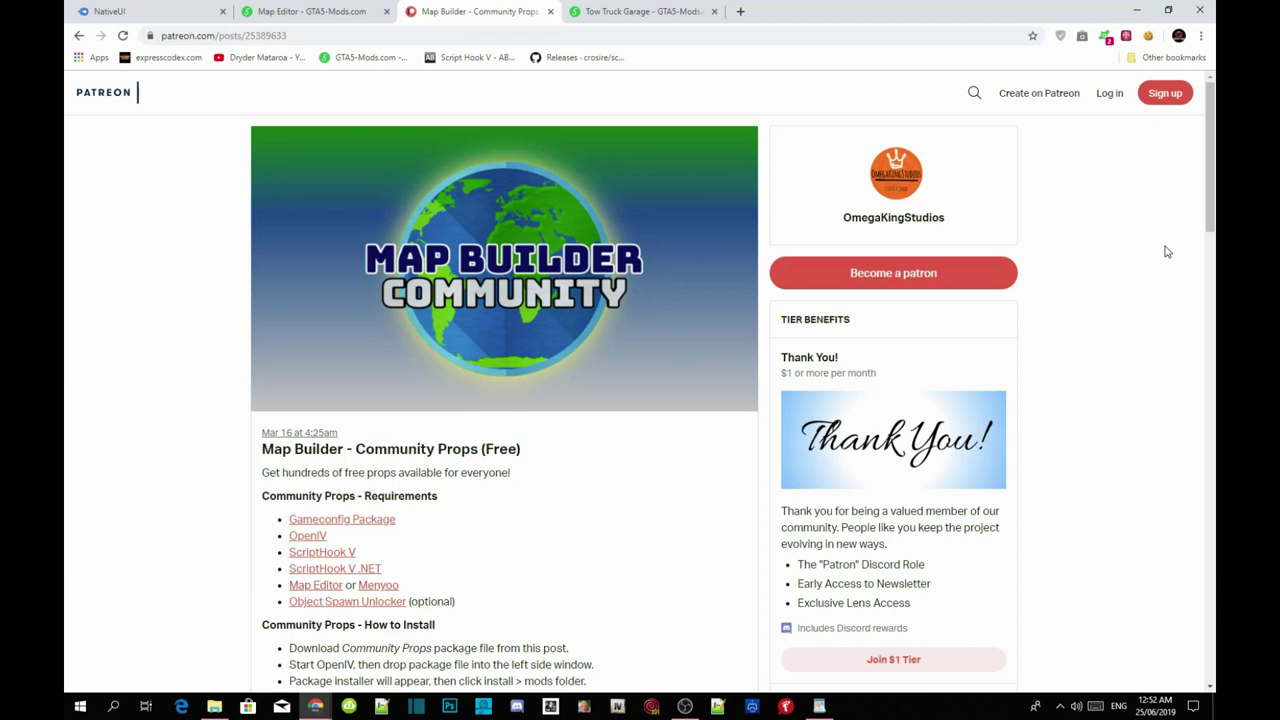
- Open the Grand Theft Auto V installation folder from its desktop shortcut and keep it as a smaller window on the desktop
click(1137, 10)
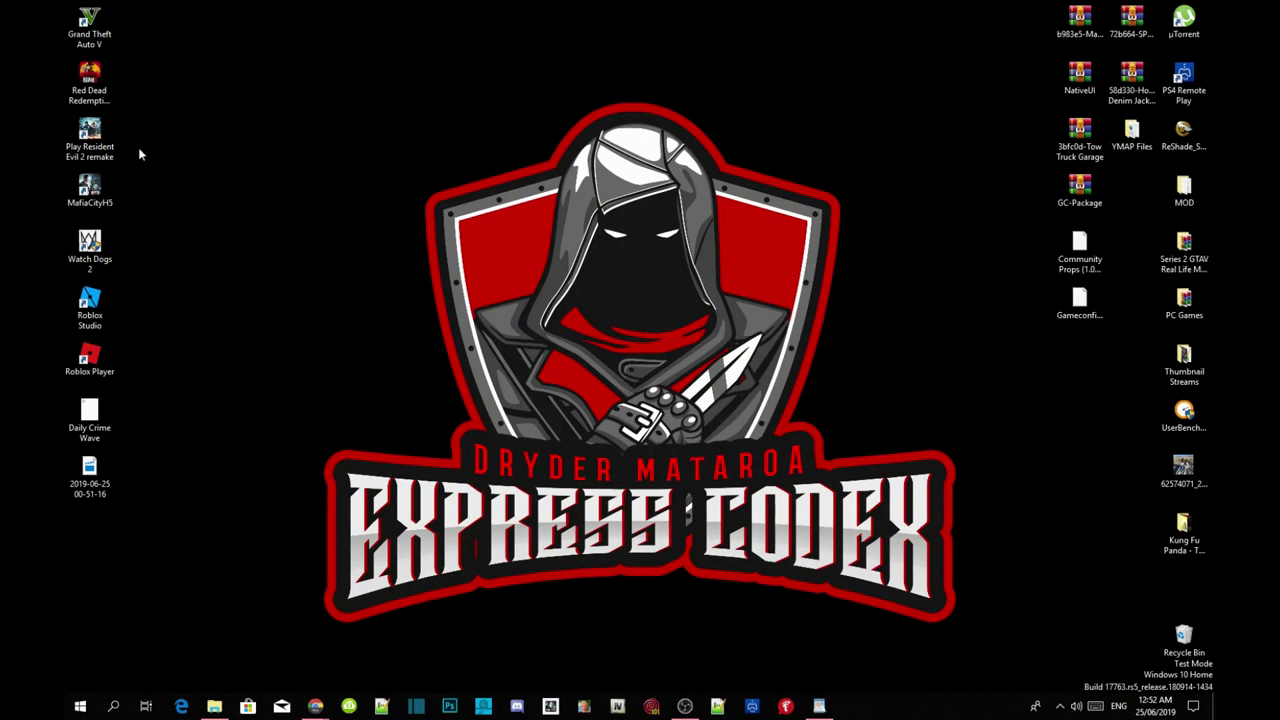
right_click(85, 37)
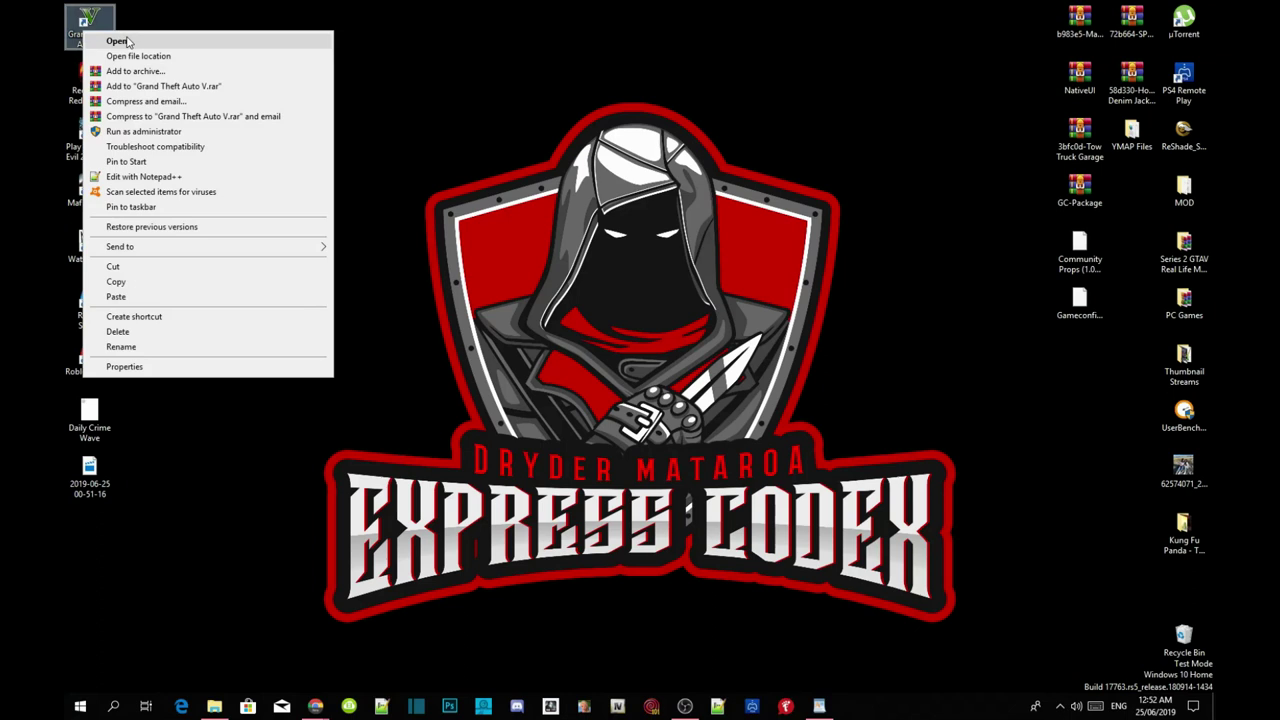
click(138, 56)
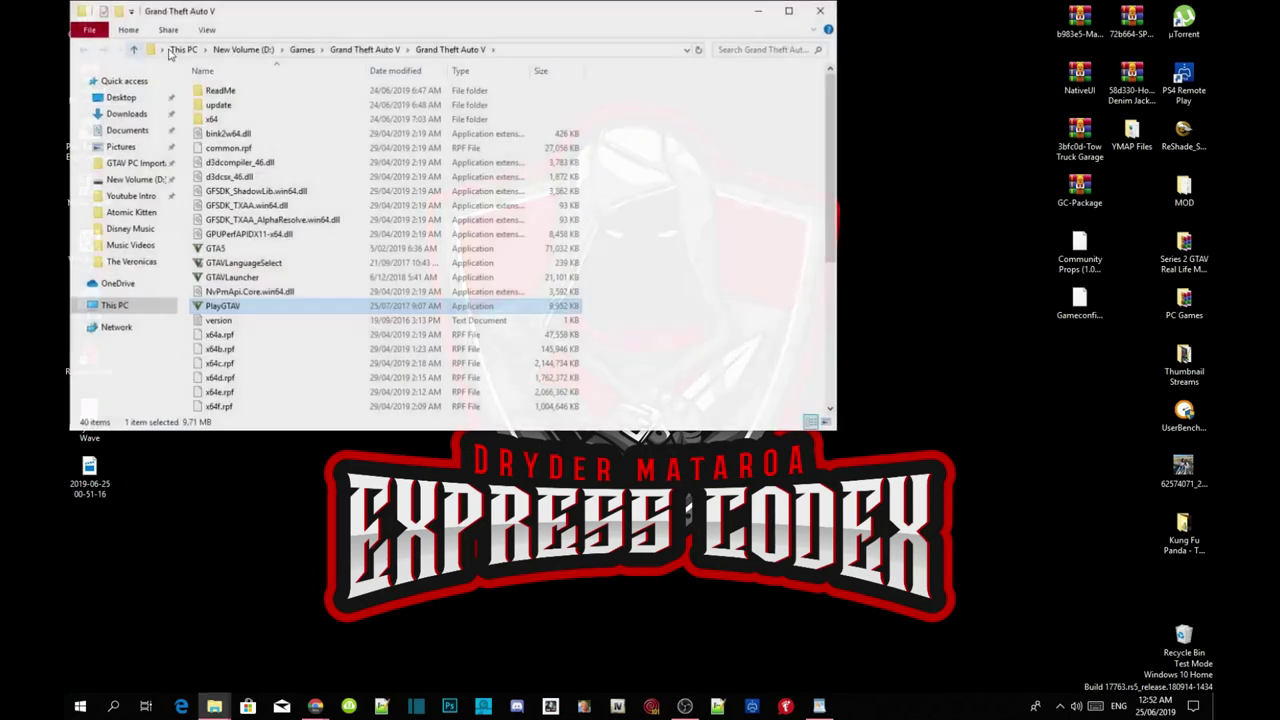
click(788, 11)
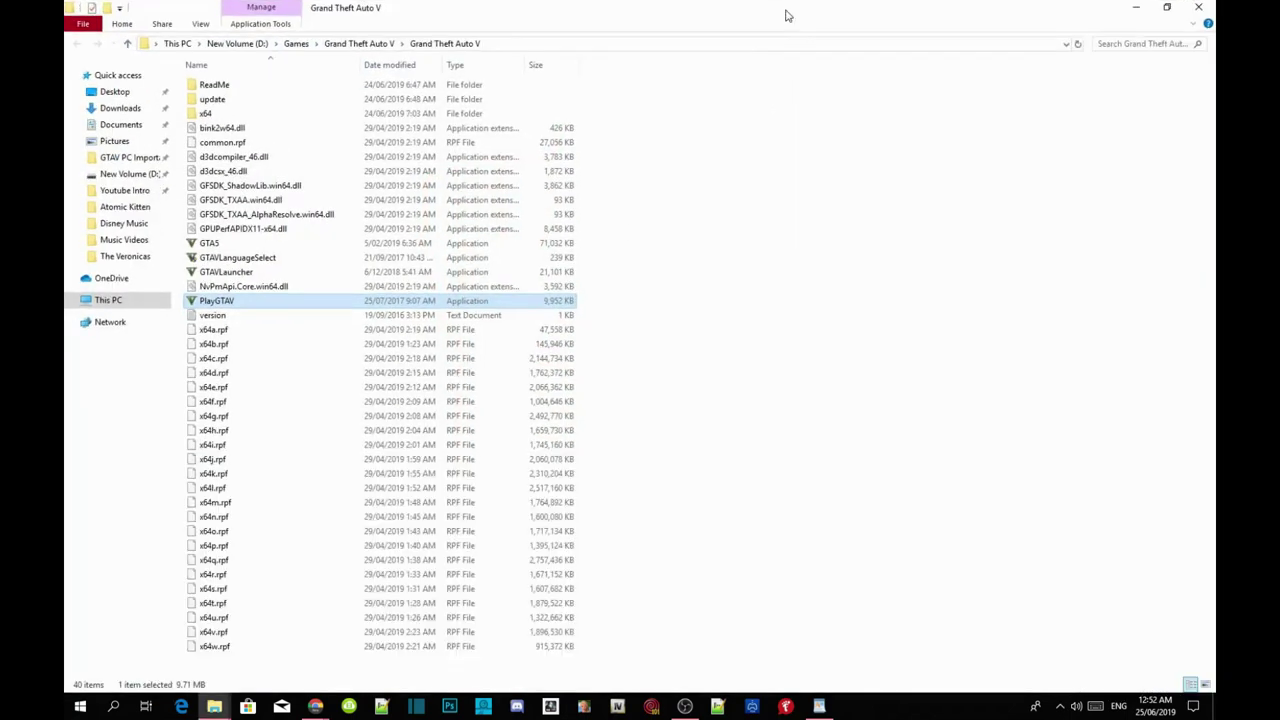
click(754, 320)
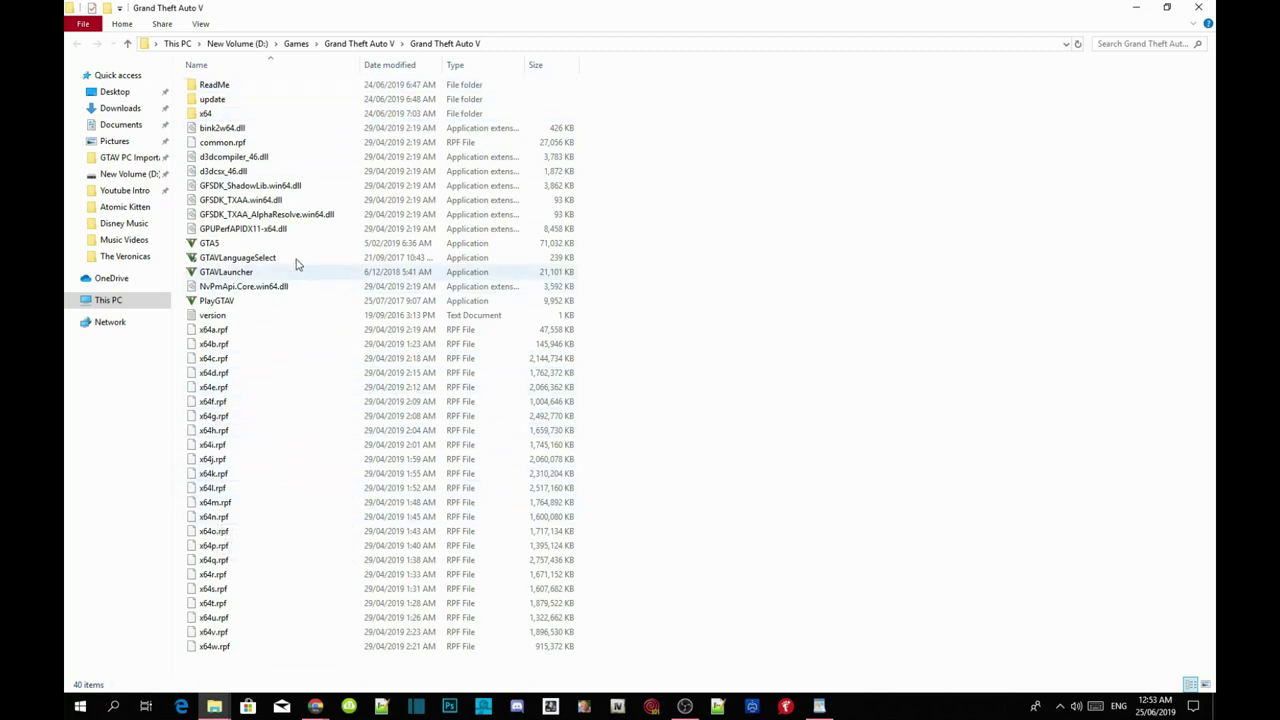
click(1166, 7)
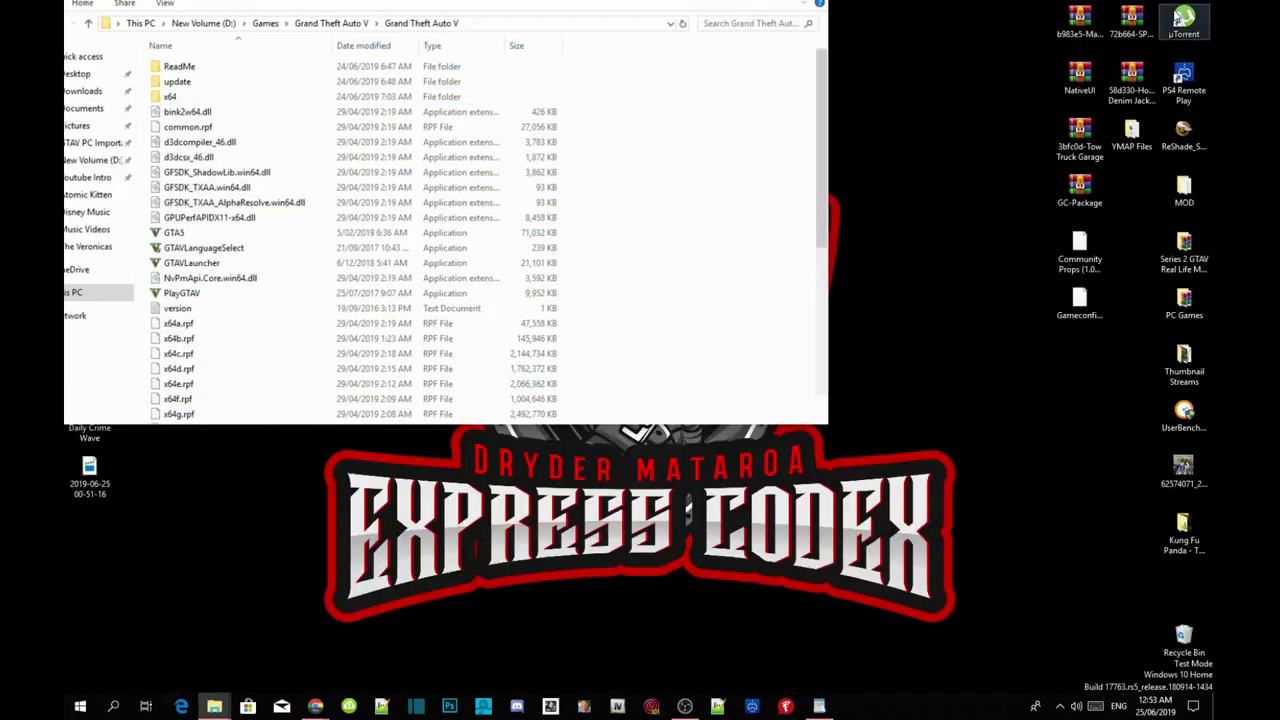
drag(718, 20, 782, 47)
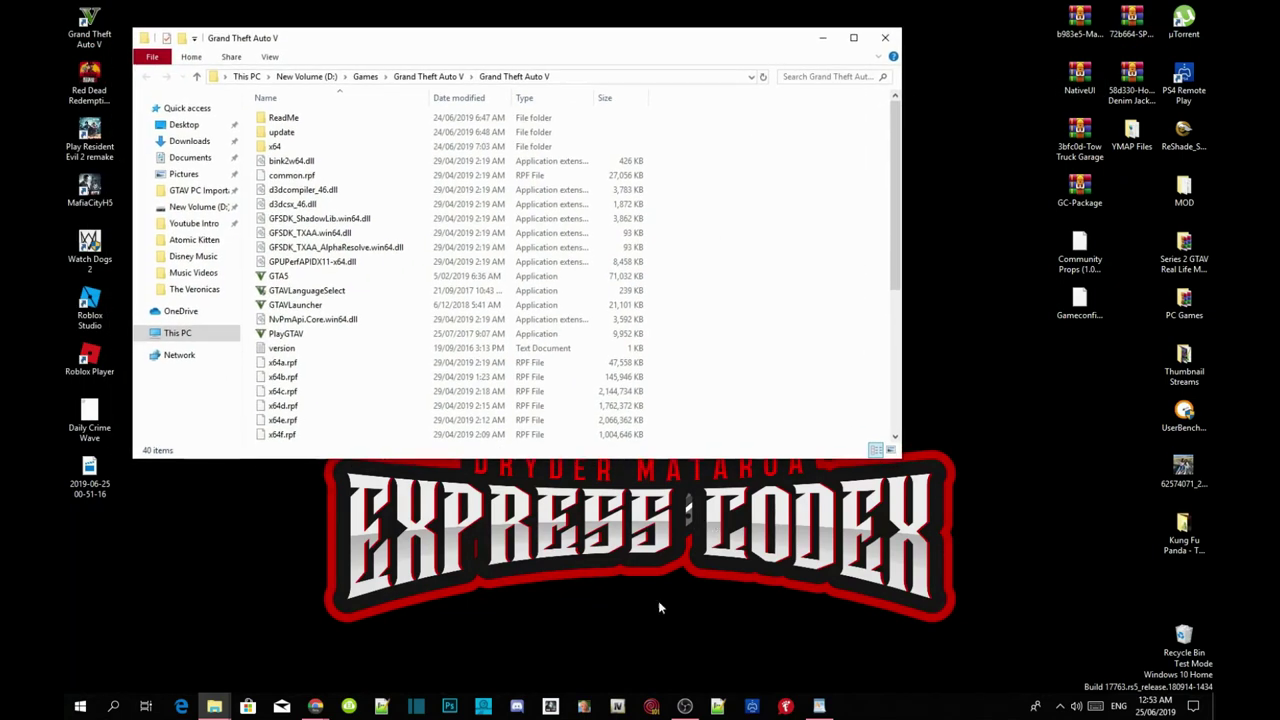
- Open the Windows version of Grand Theft Auto V in OpenIV and install ASI Loader with the ASI Manager
click(620, 707)
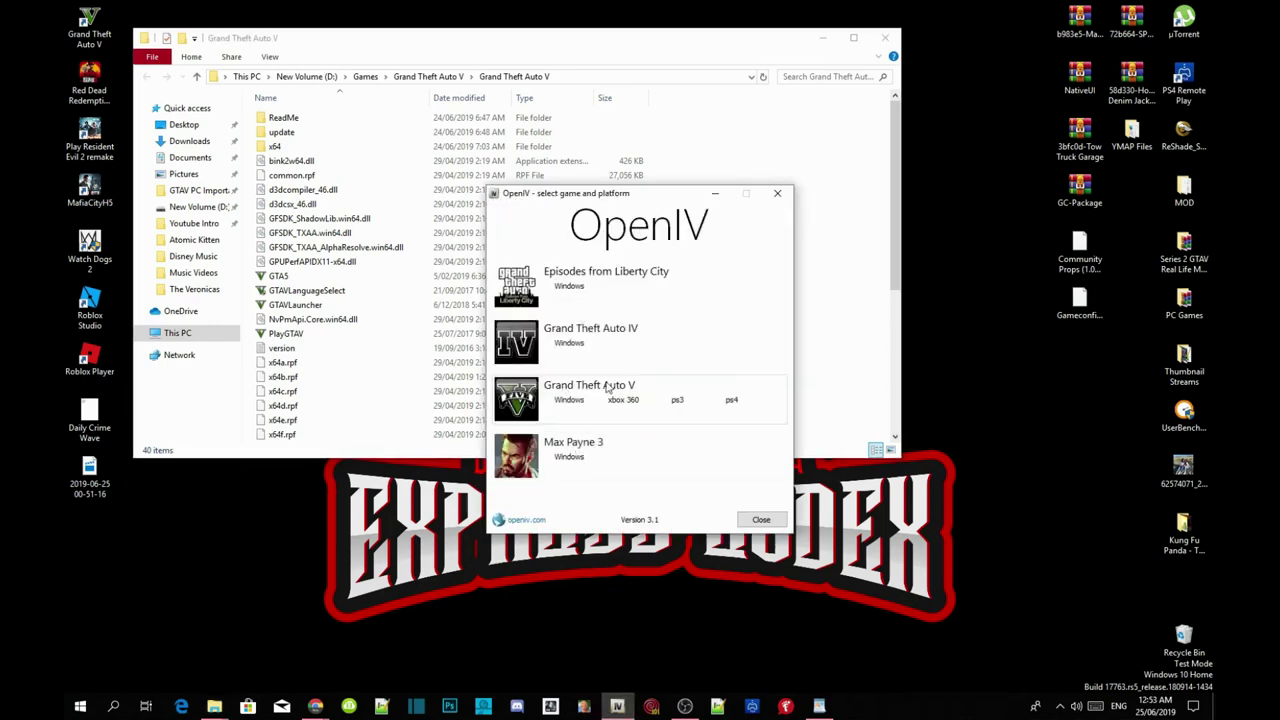
click(572, 402)
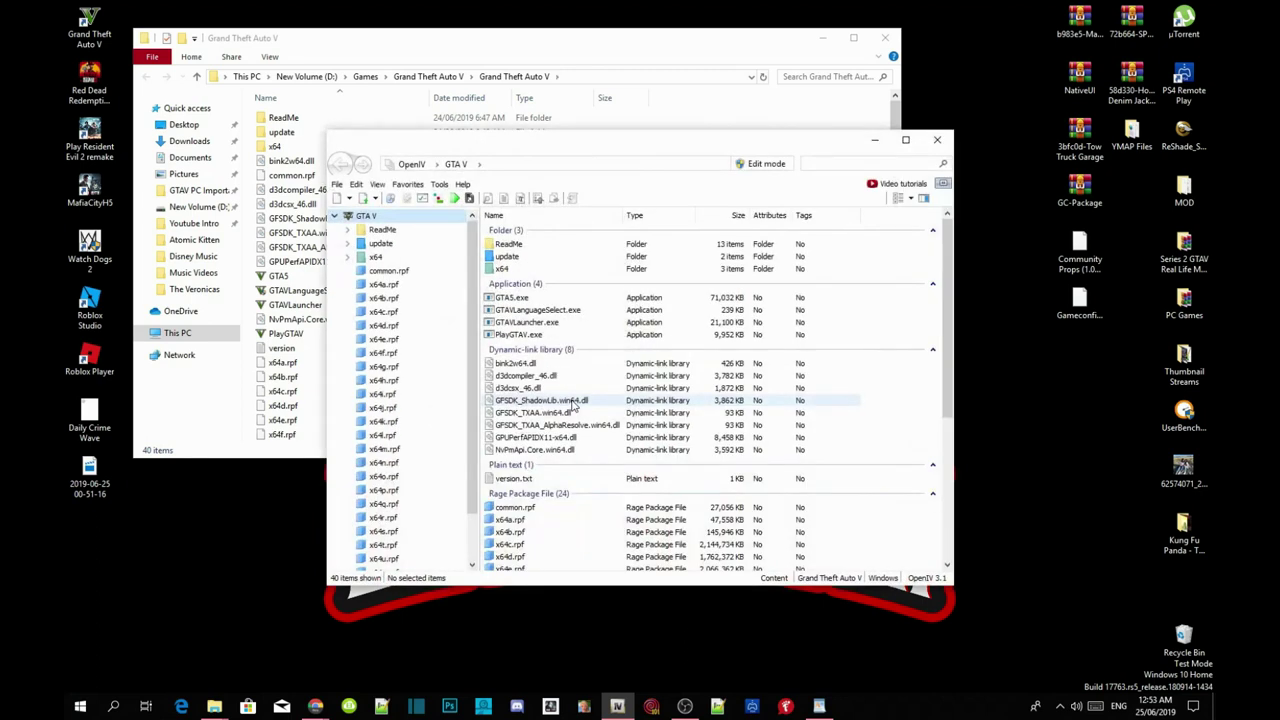
click(440, 186)
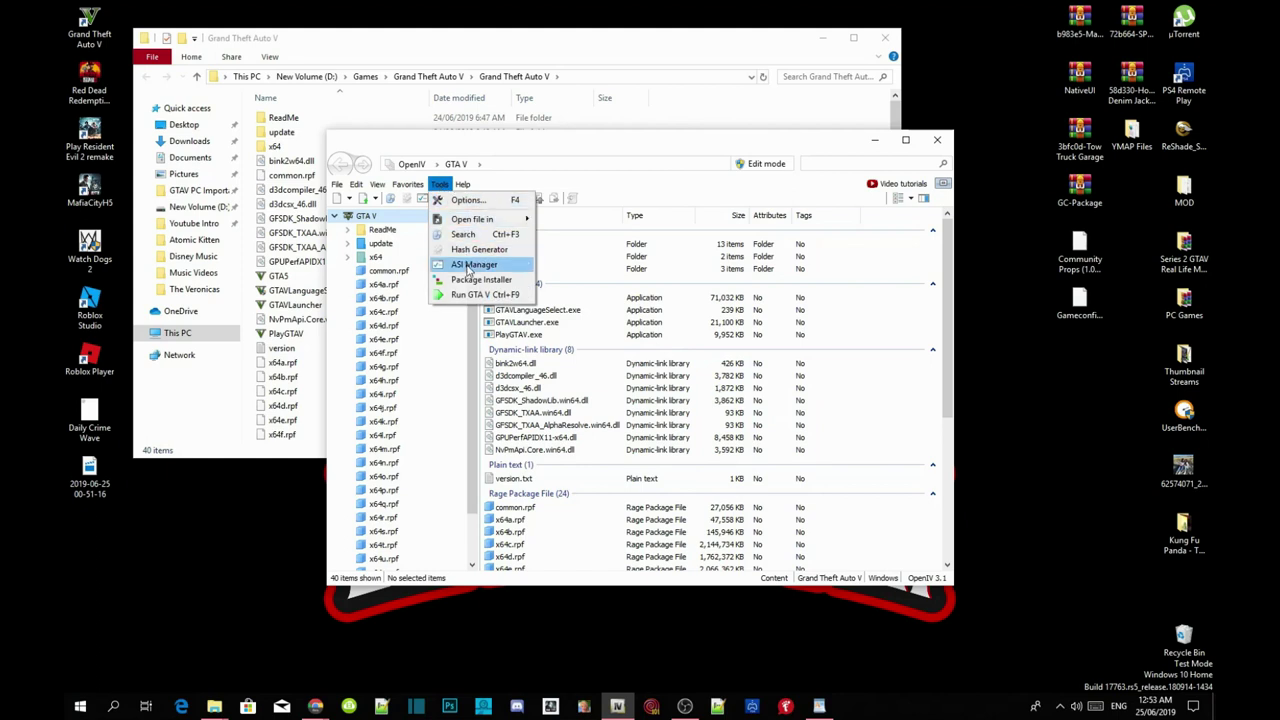
click(472, 265)
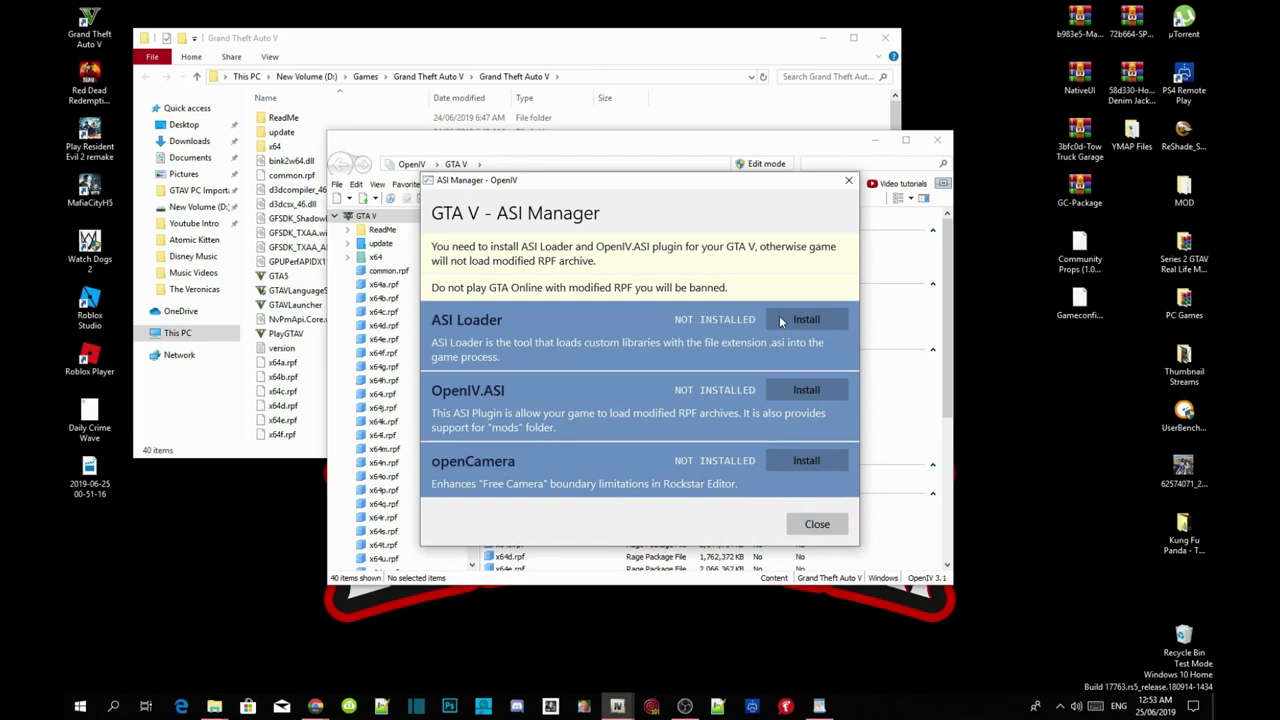
click(801, 320)
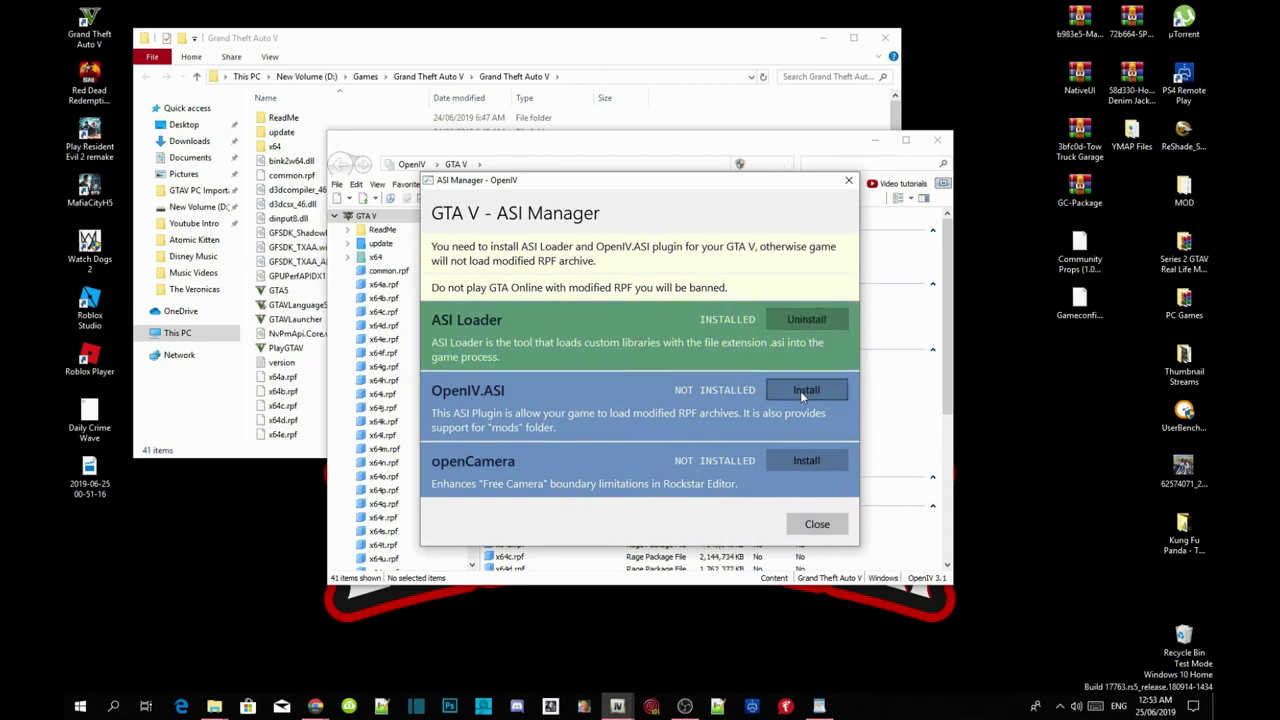
- Install OpenIV.ASI with a "mods" folder, plus openCamera, and return to the game folder
click(800, 391)
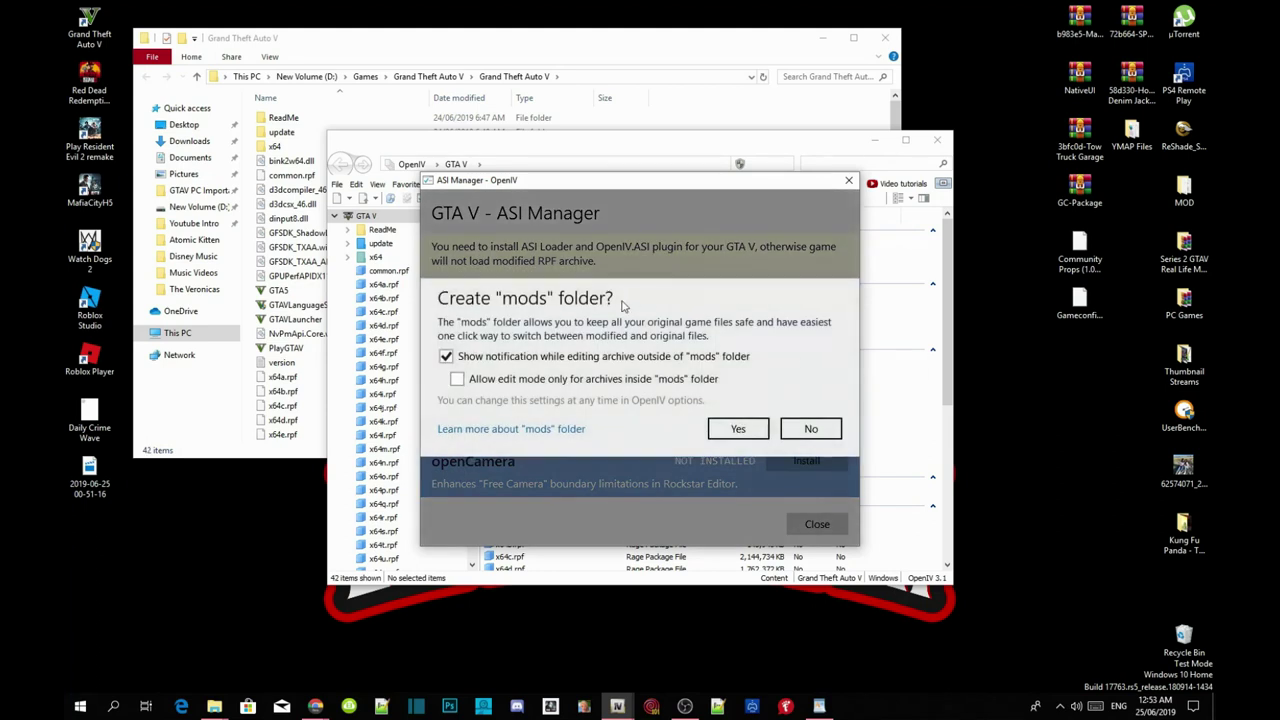
click(737, 430)
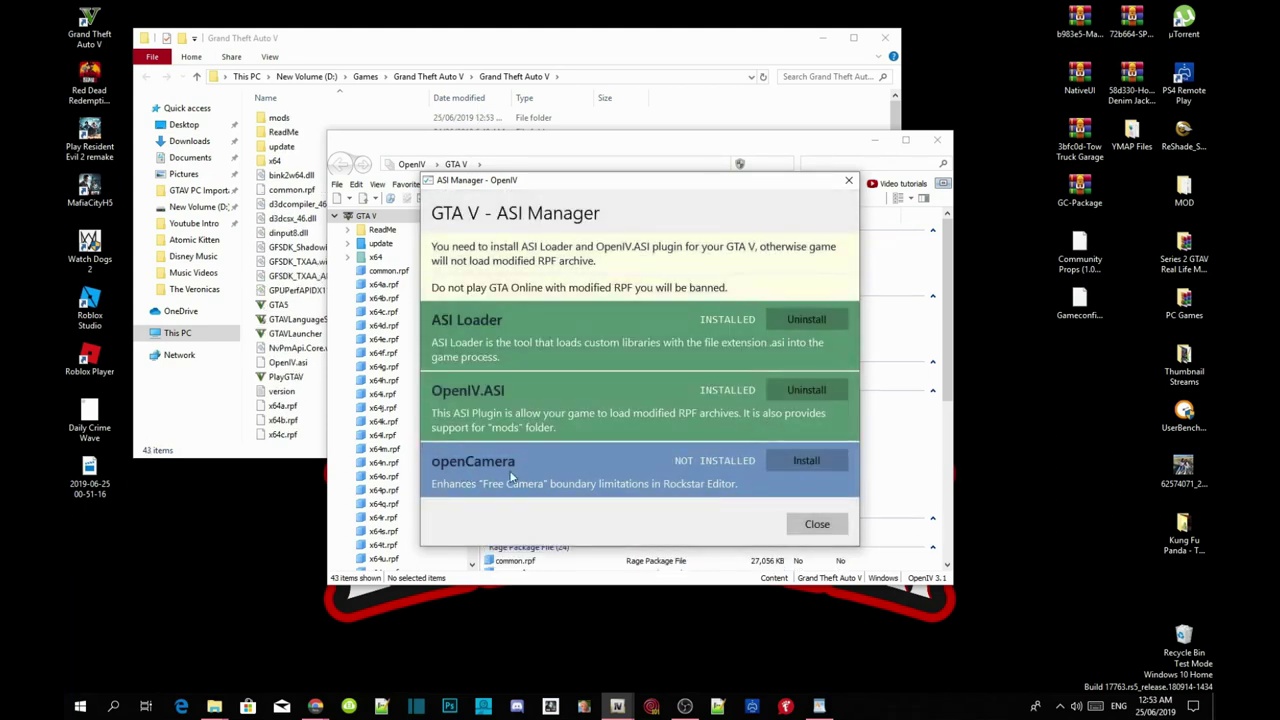
click(806, 461)
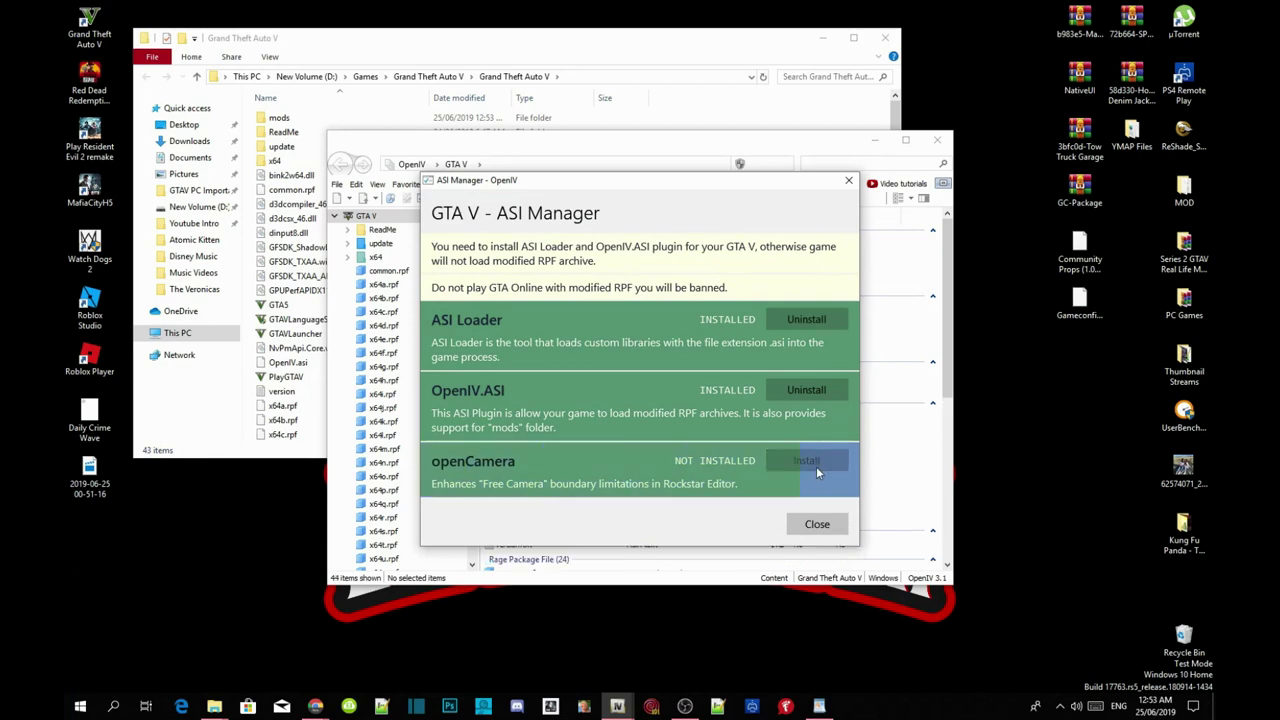
click(816, 526)
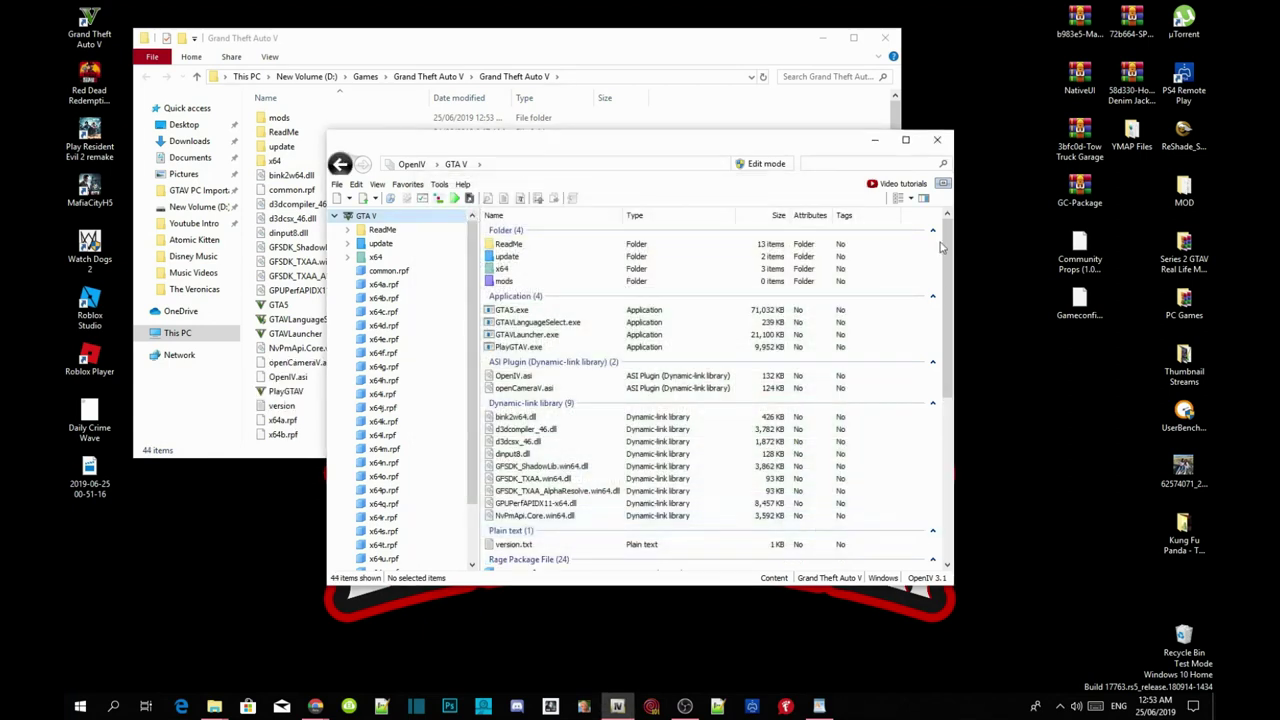
click(875, 140)
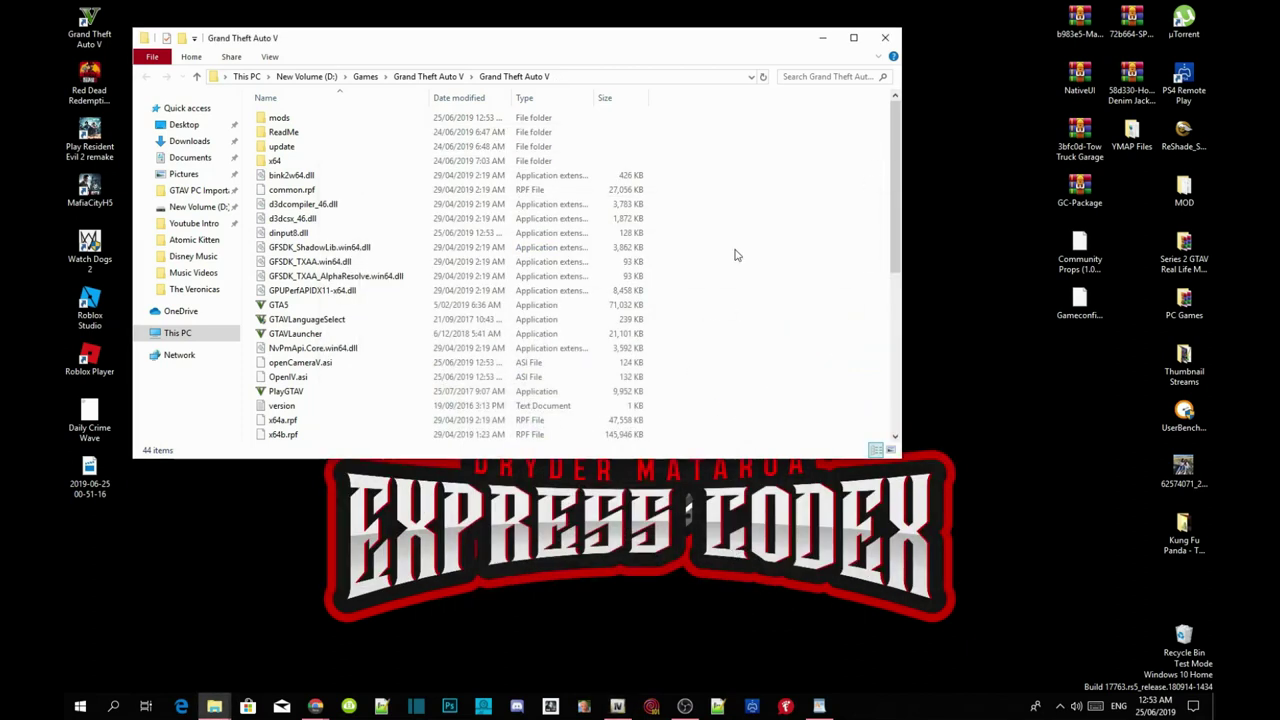
- Copy dinput8.dll and ScriptHookV.dll from the ScriptHookV 1.46 bin folder into the Grand Theft Auto V folder, replacing the existing dinput8.dll
scroll(735, 253, down, 7)
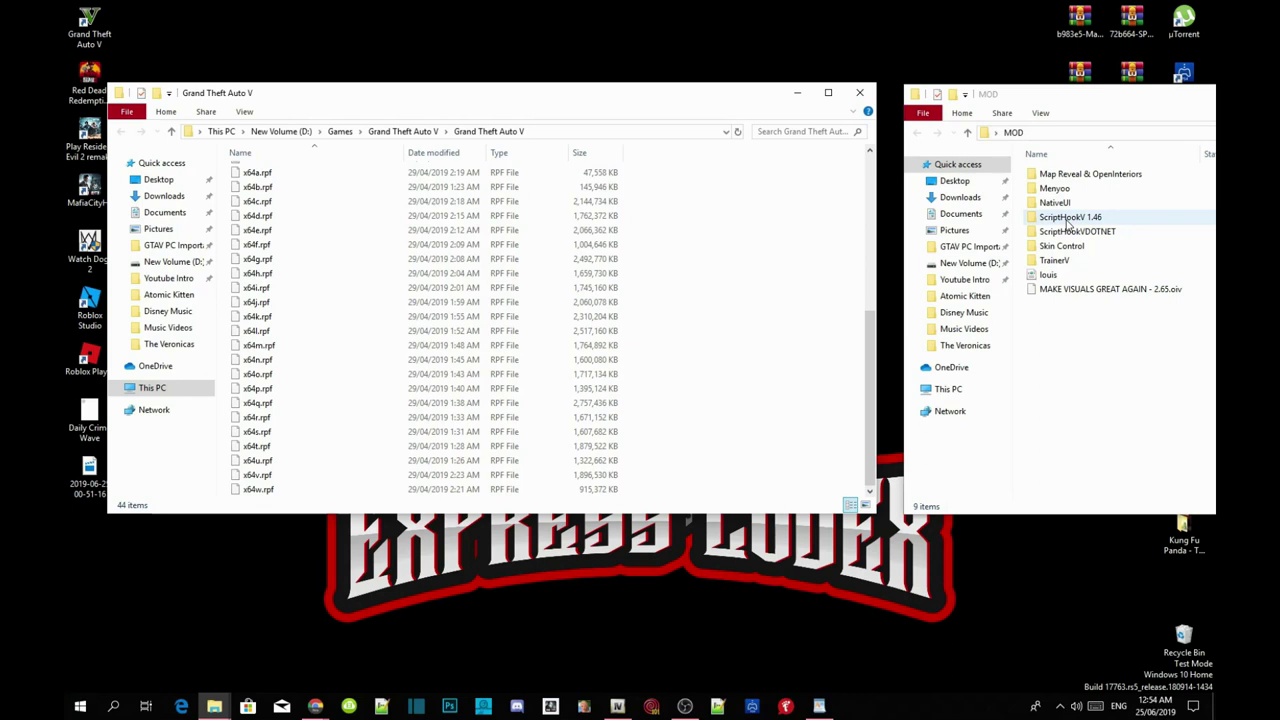
double_click(1070, 217)
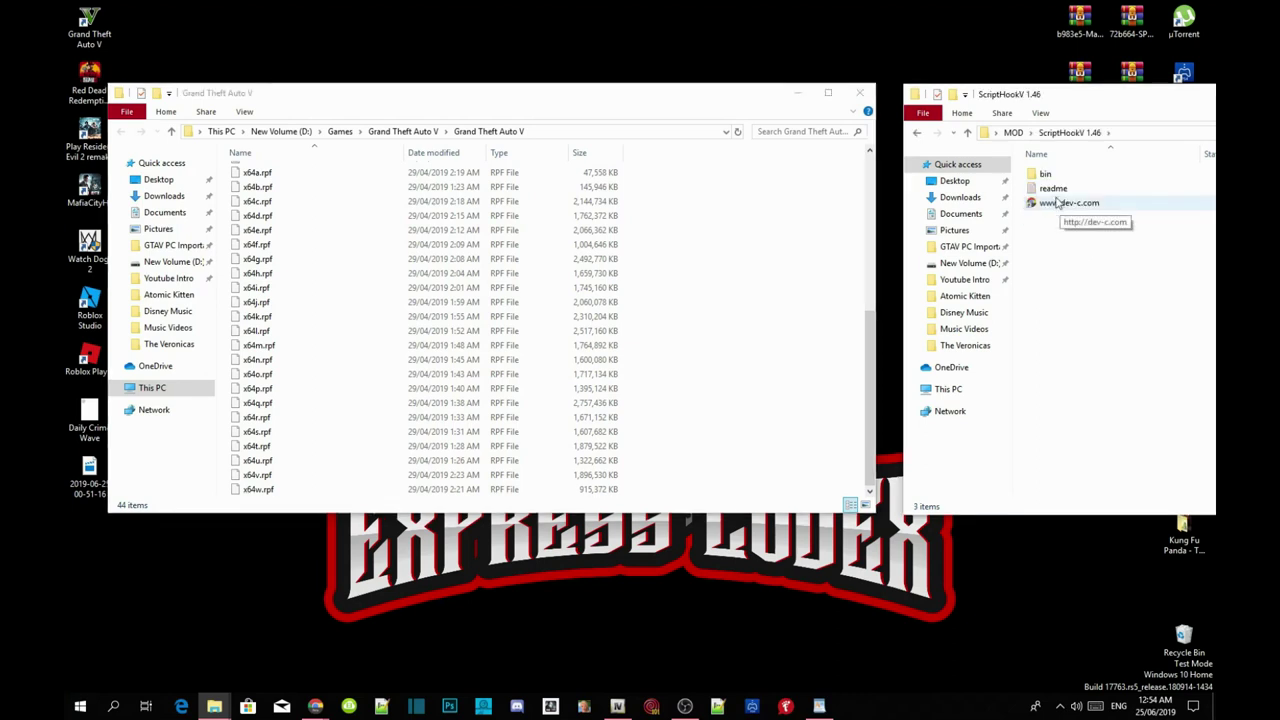
double_click(1048, 177)
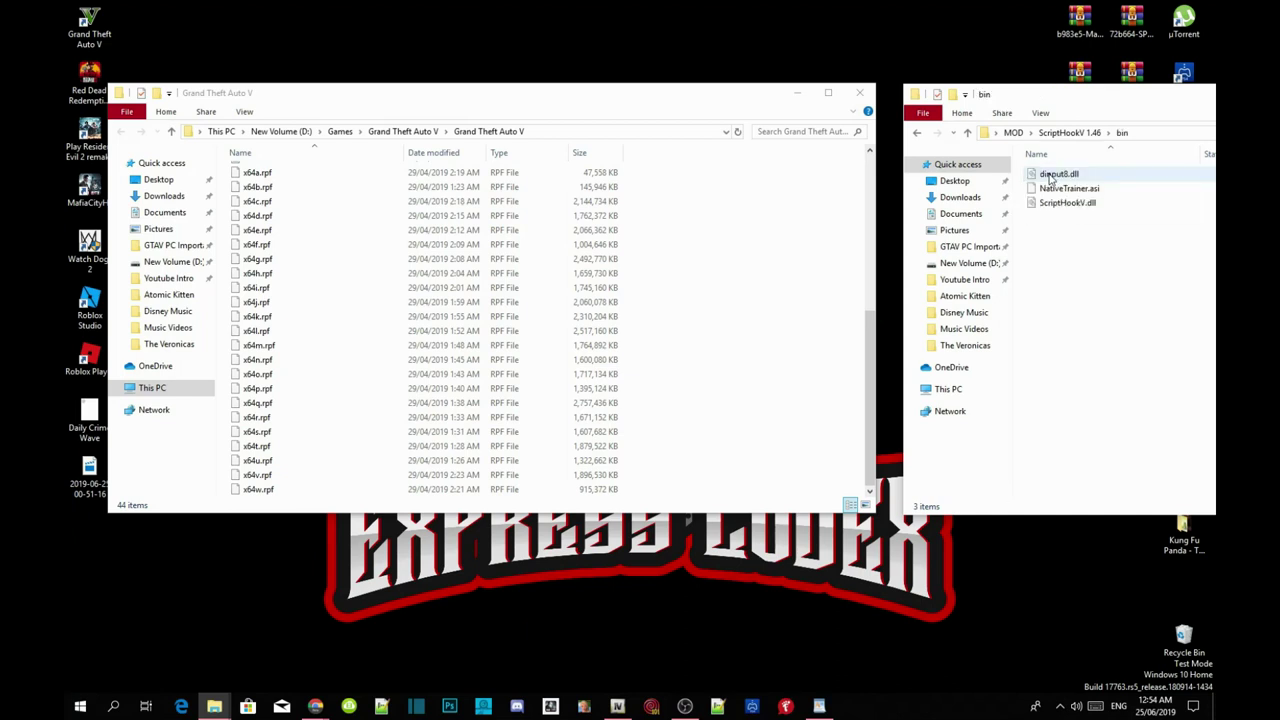
click(1050, 176)
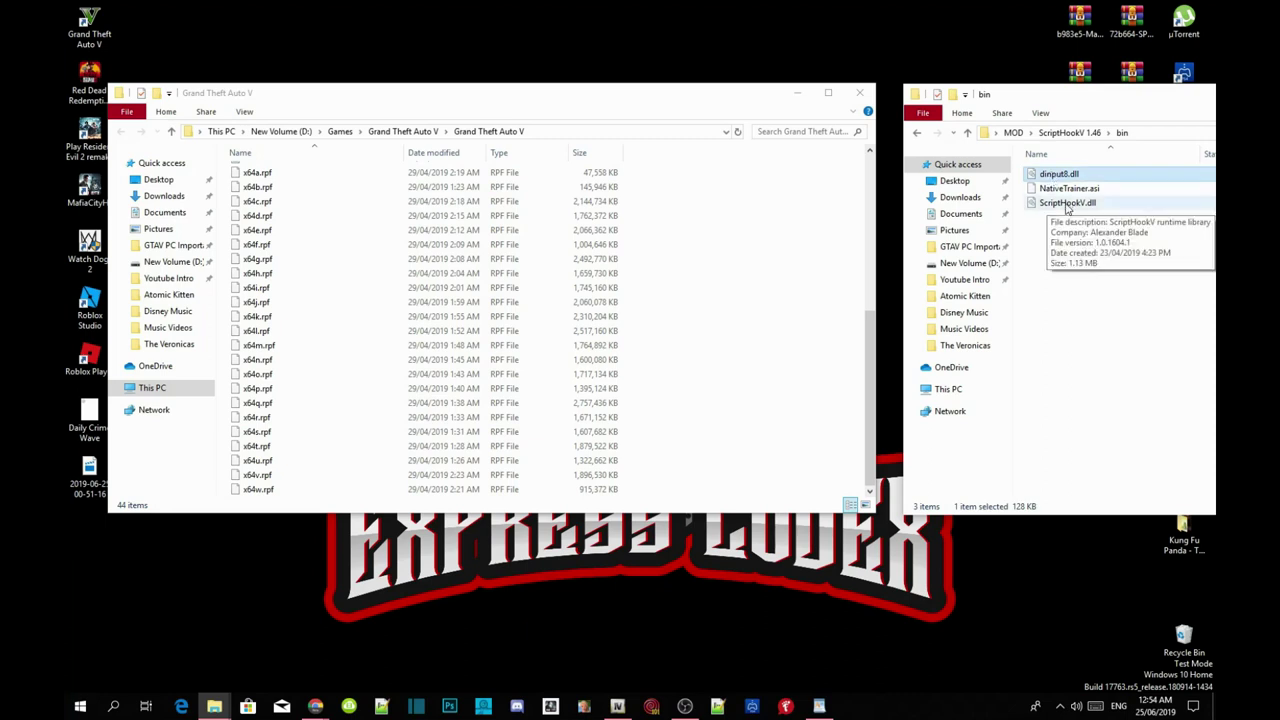
ctrl+click(1067, 204)
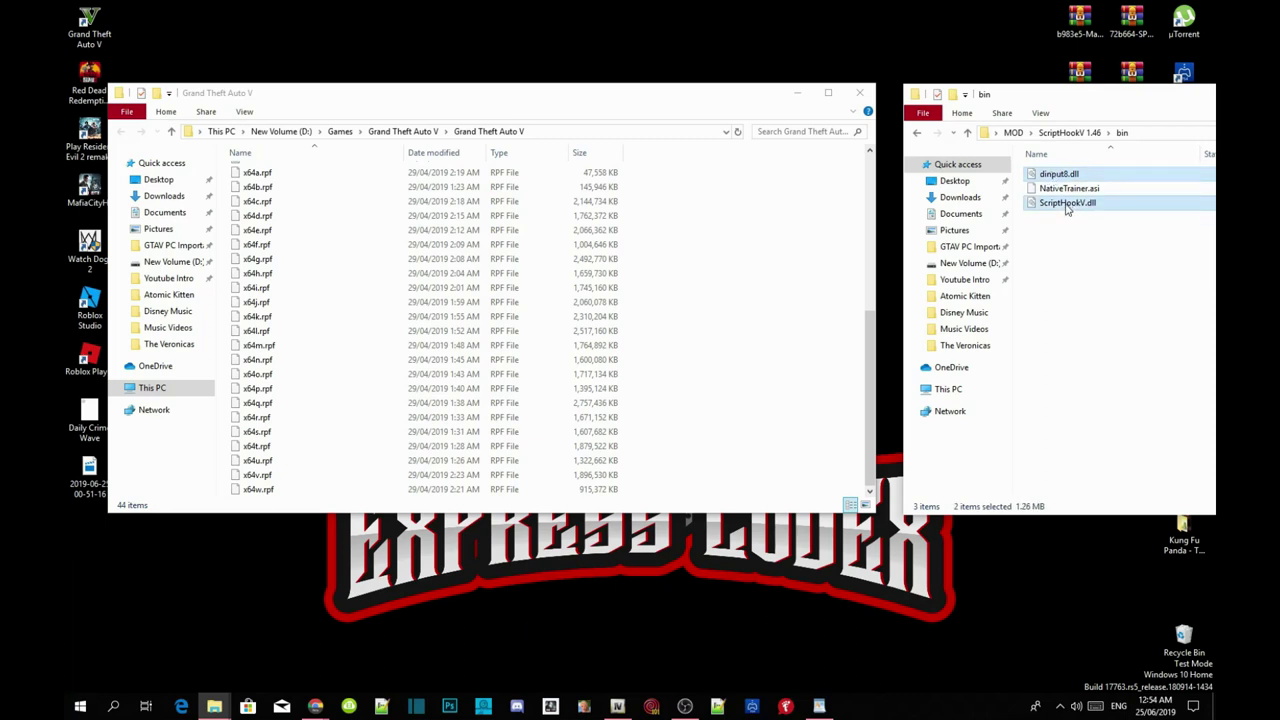
right_click(997, 213)
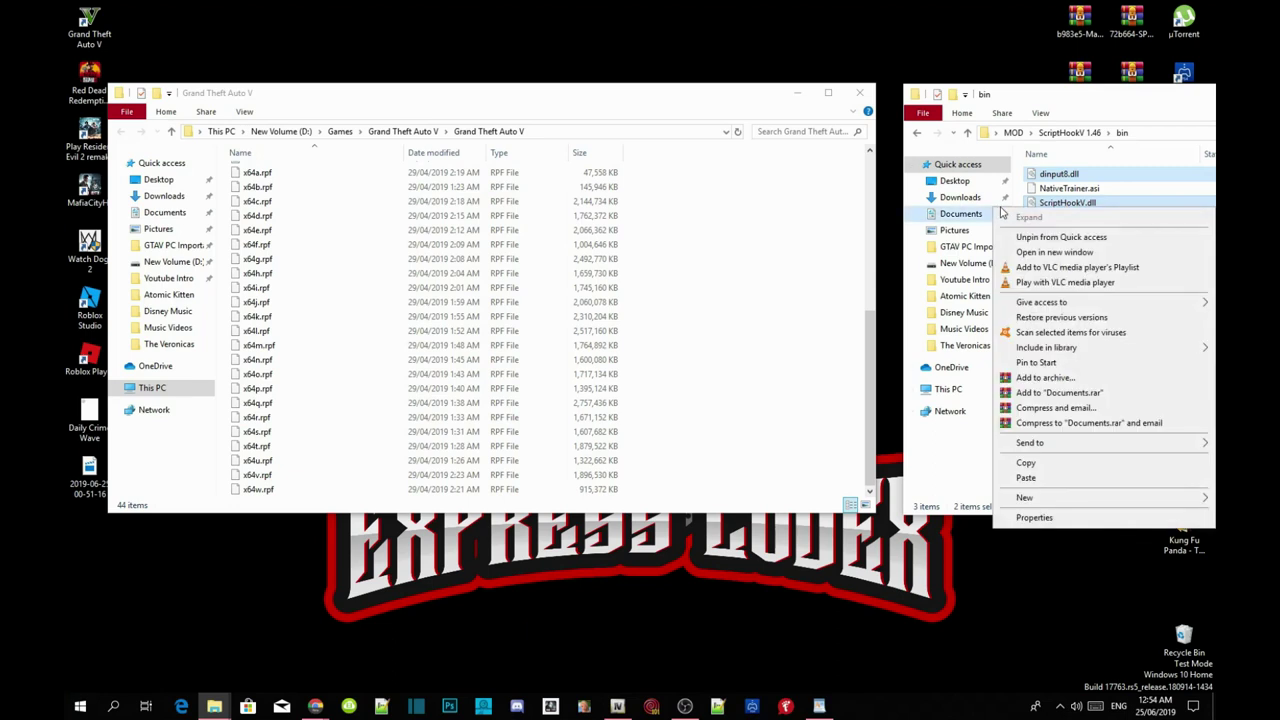
drag(1078, 178, 730, 257)
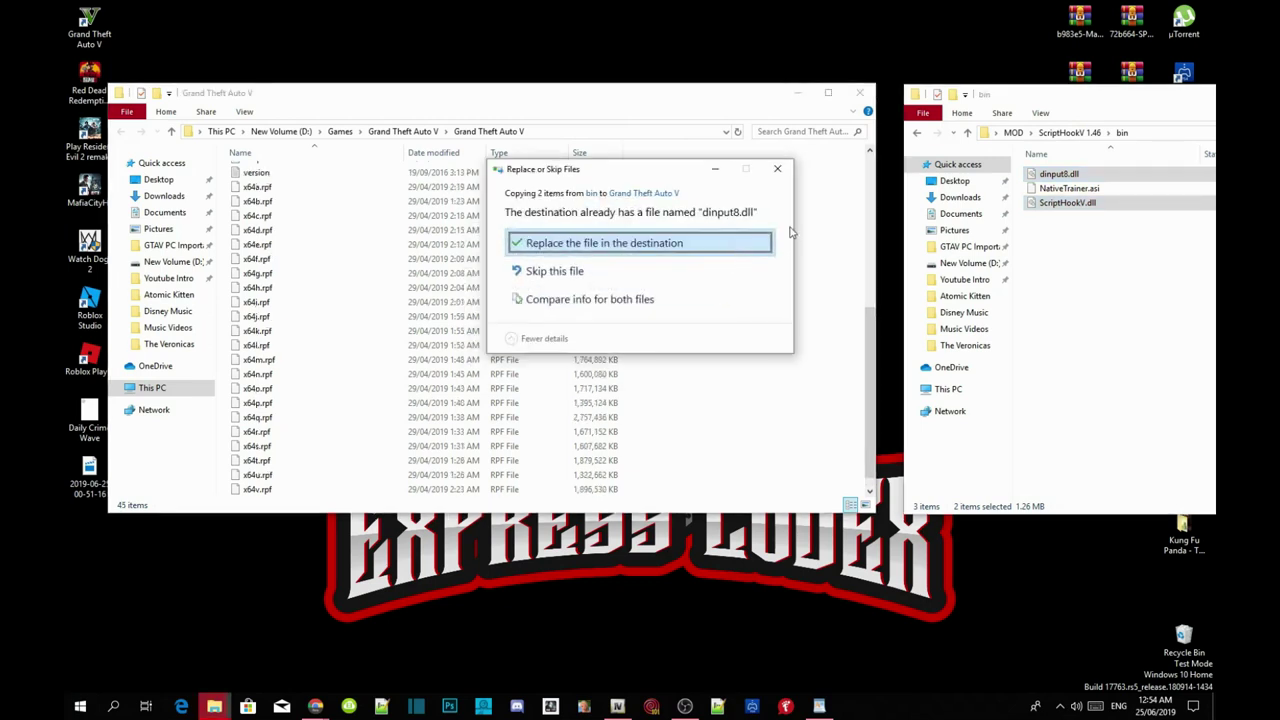
click(646, 244)
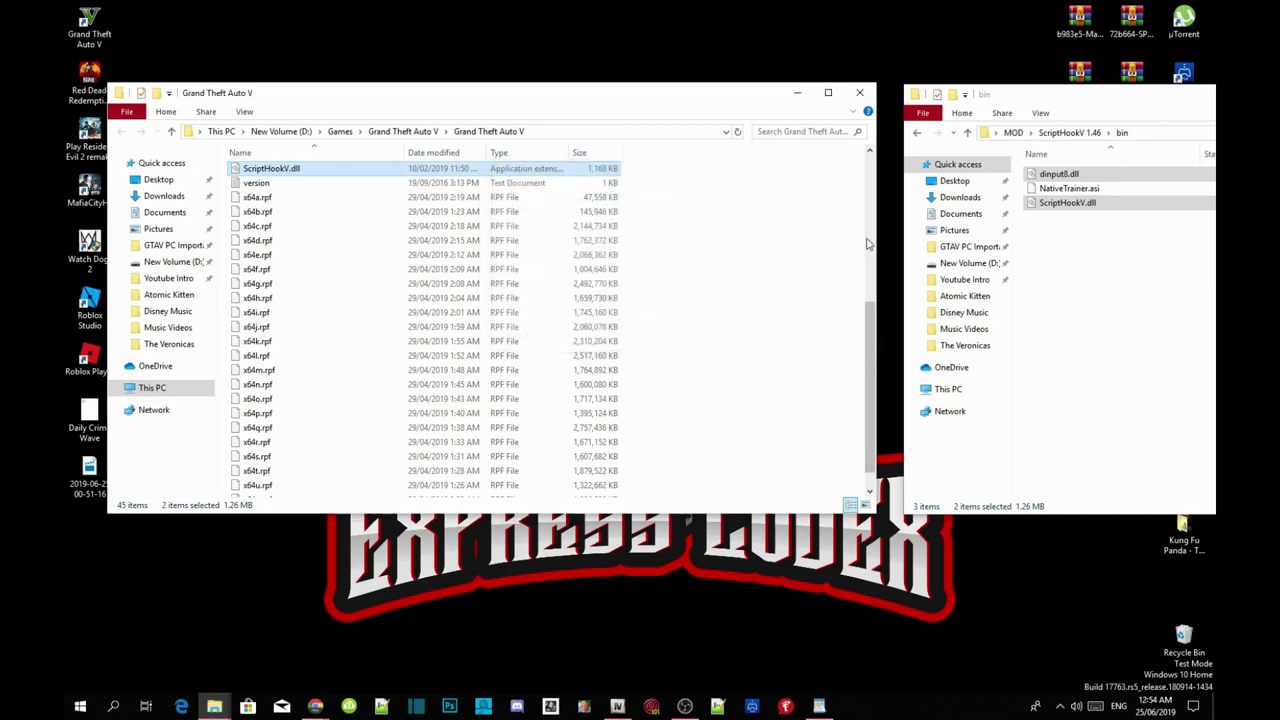
- Copy ScriptHookVDotNet.asi, ScriptHookVDotNet2.dll and the ScriptHookVDotNet2 XML file from the ScriptHookVDOTNET mod folder into the Grand Theft Auto V folder
click(917, 133)
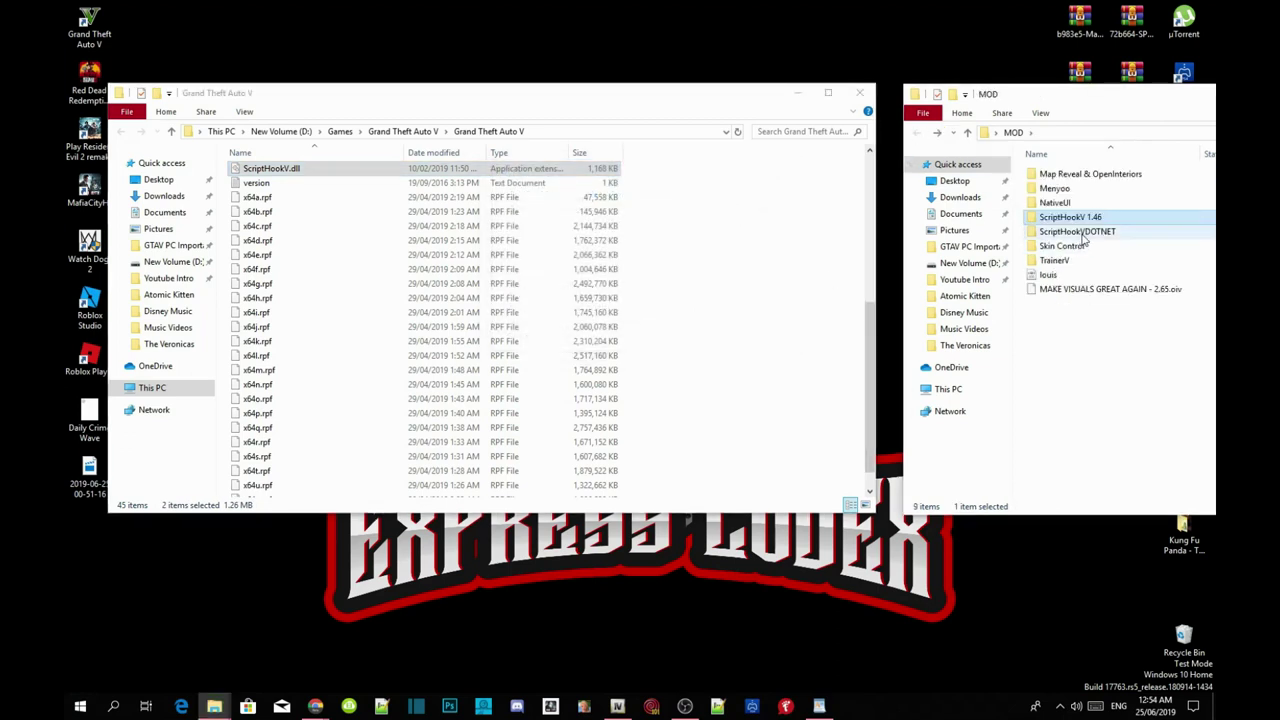
double_click(1081, 233)
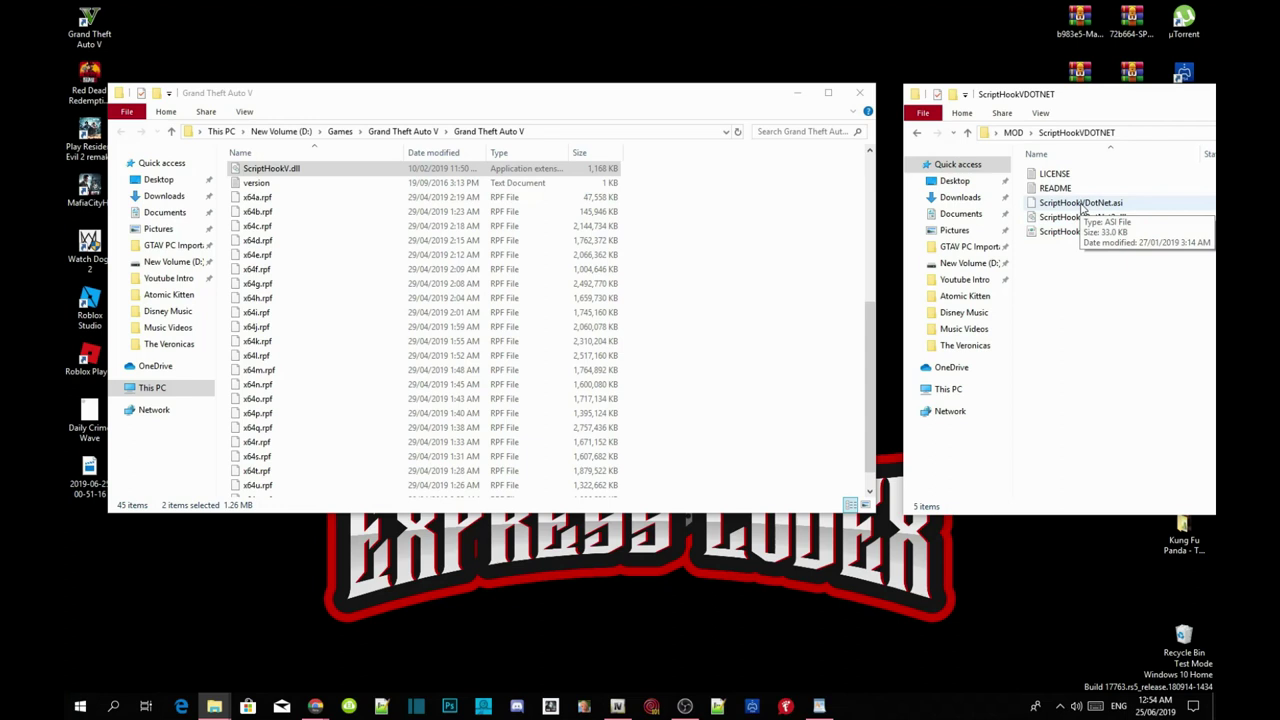
click(1083, 204)
ctrl+click(1083, 218)
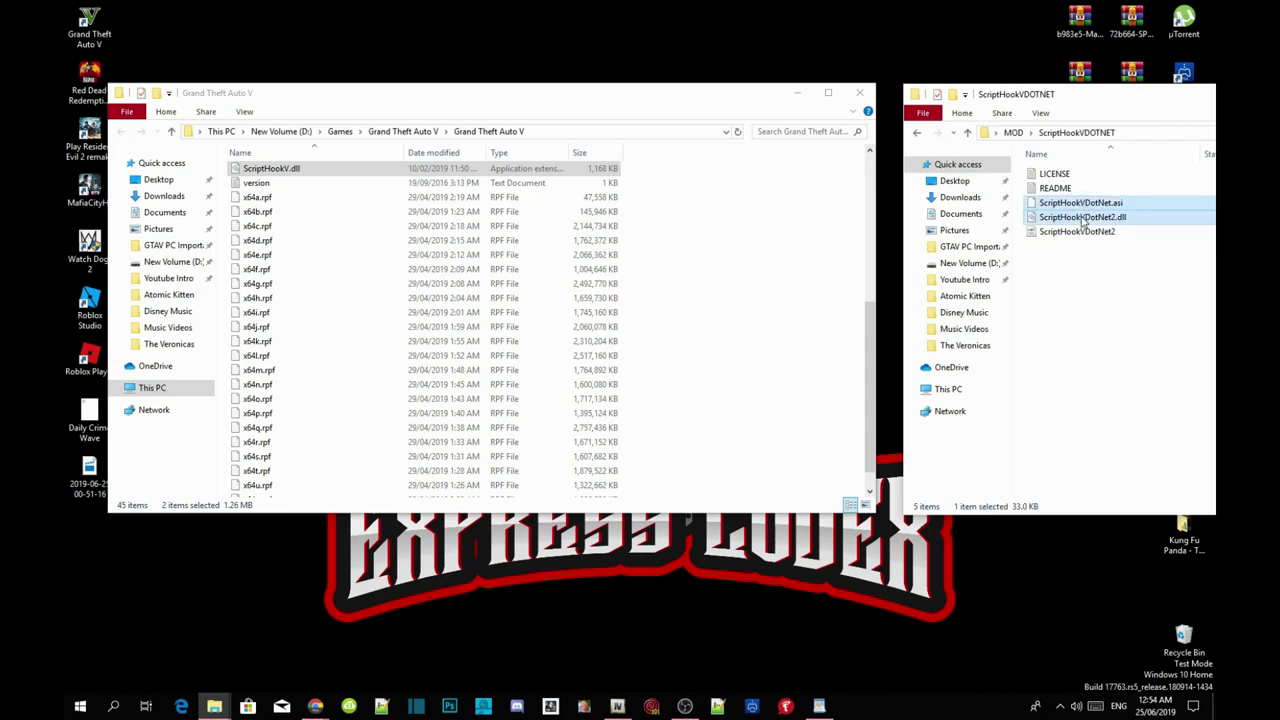
ctrl+click(1088, 232)
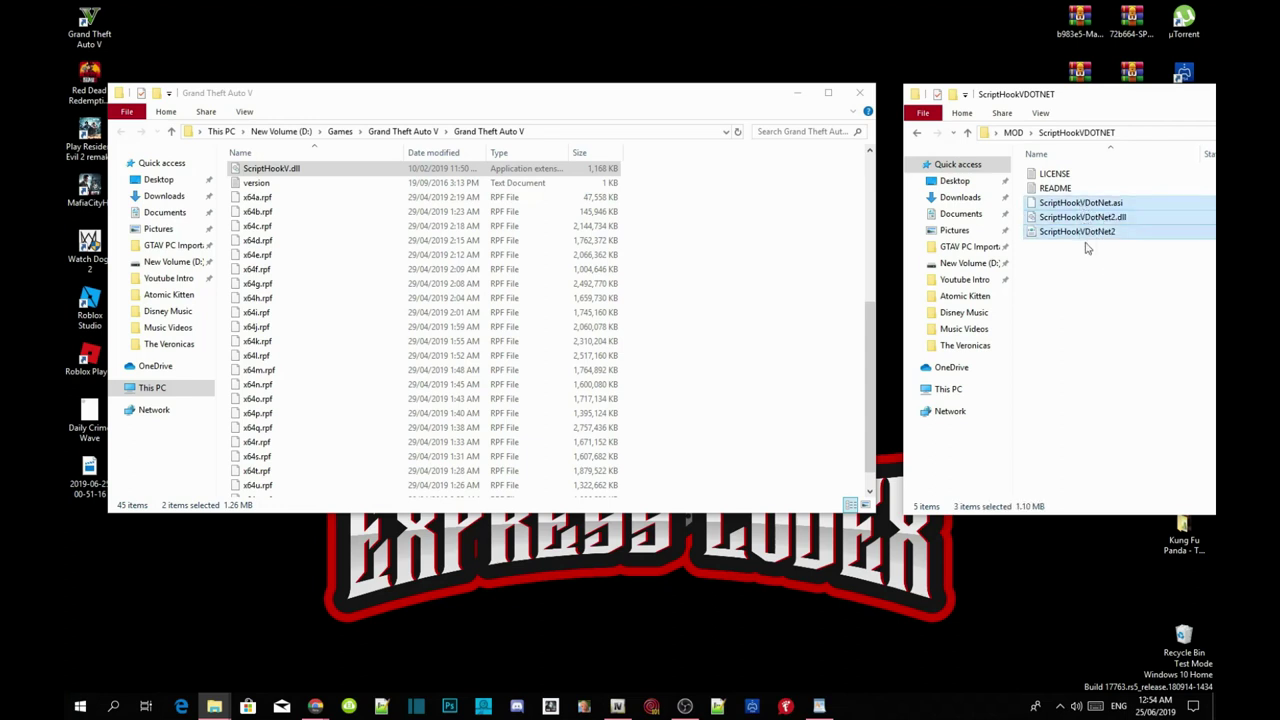
drag(1112, 225, 725, 310)
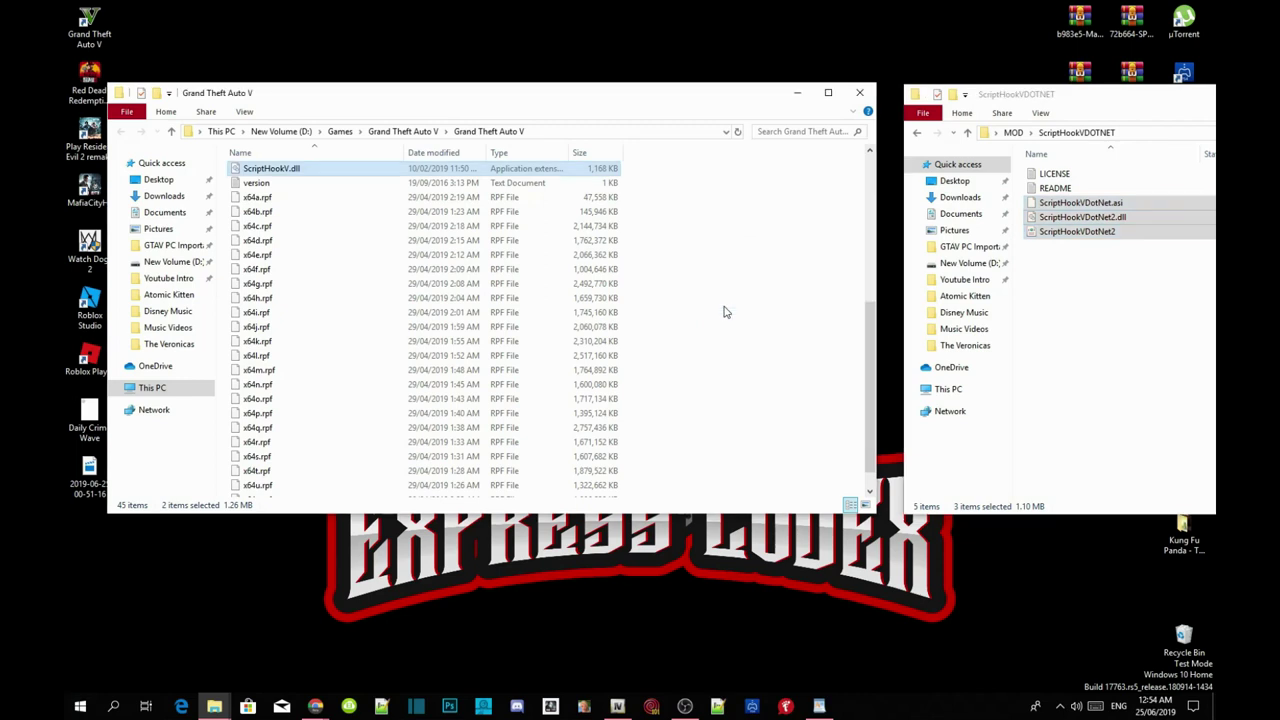
- Copy TrainerV.asi and the trainerv configuration file from the TrainerV mod folder into the Grand Theft Auto V folder
click(916, 138)
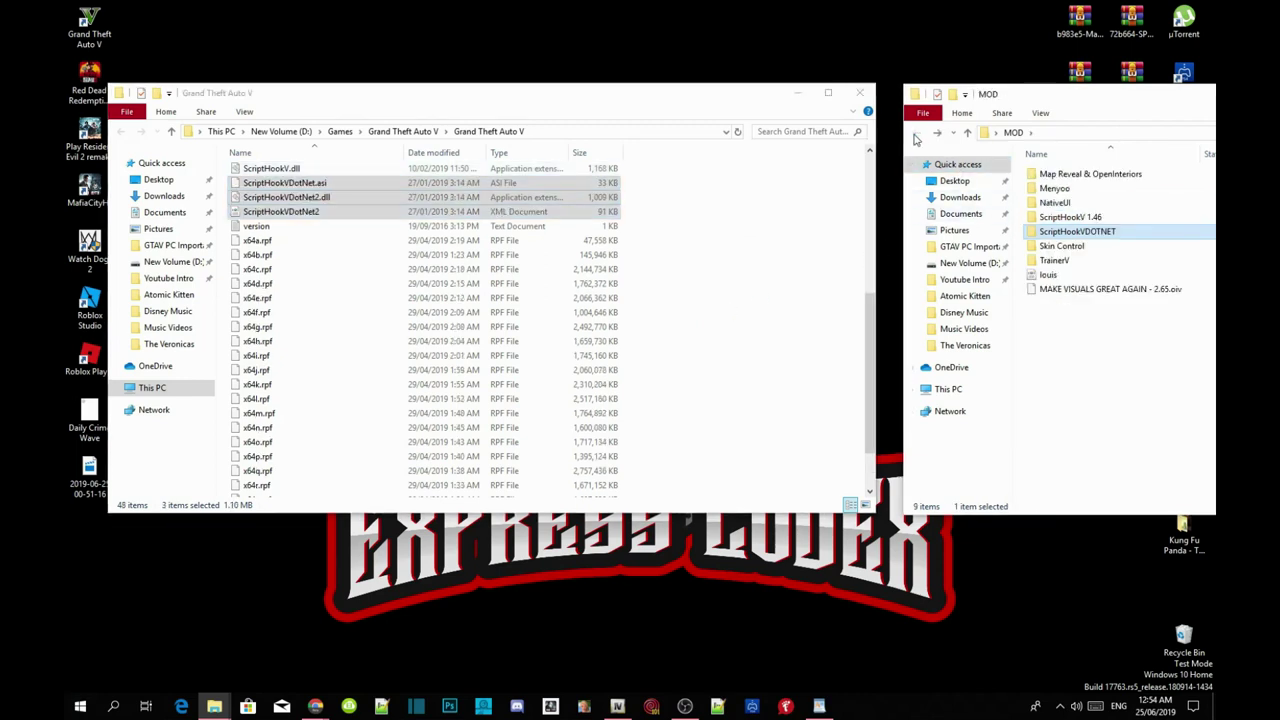
click(1145, 440)
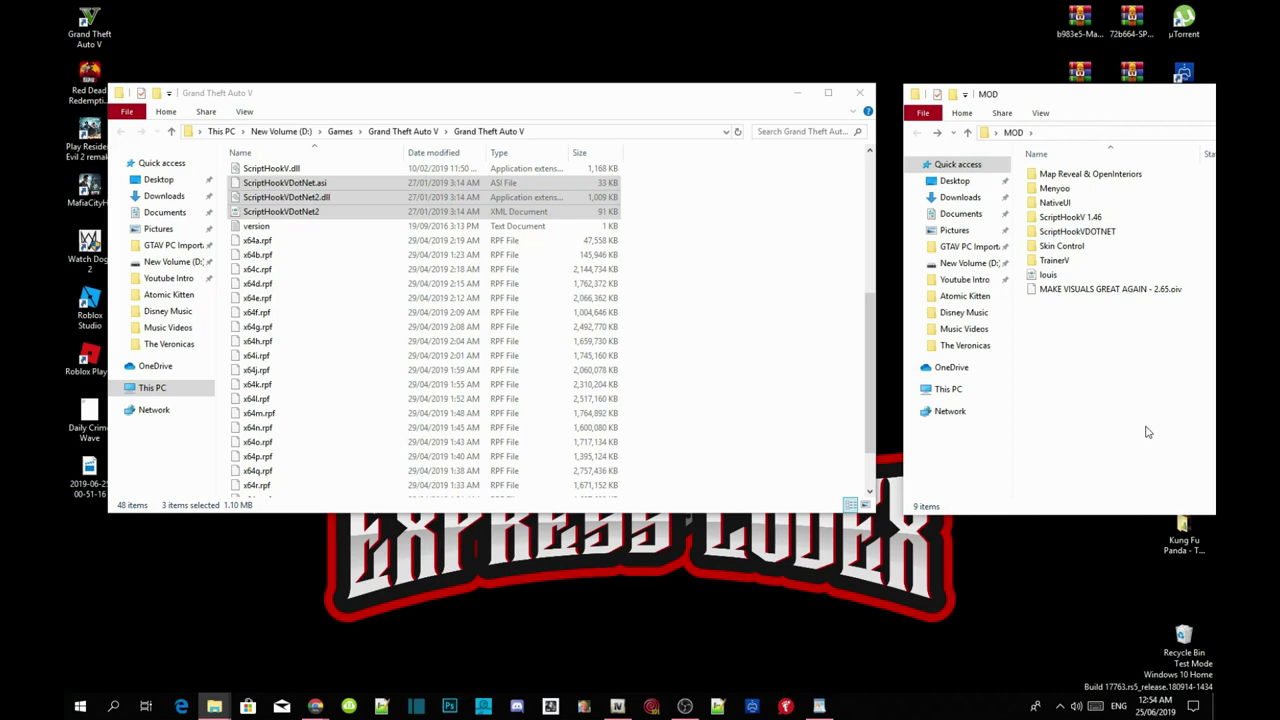
double_click(1055, 261)
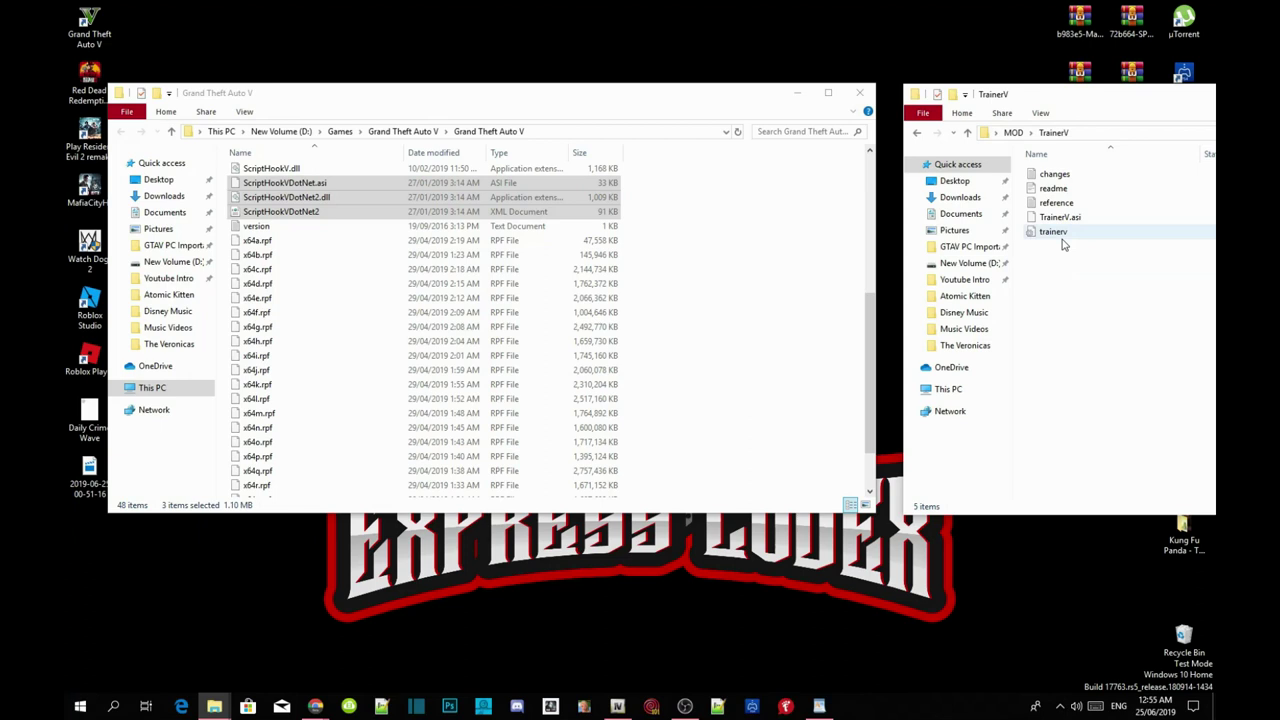
click(1062, 218)
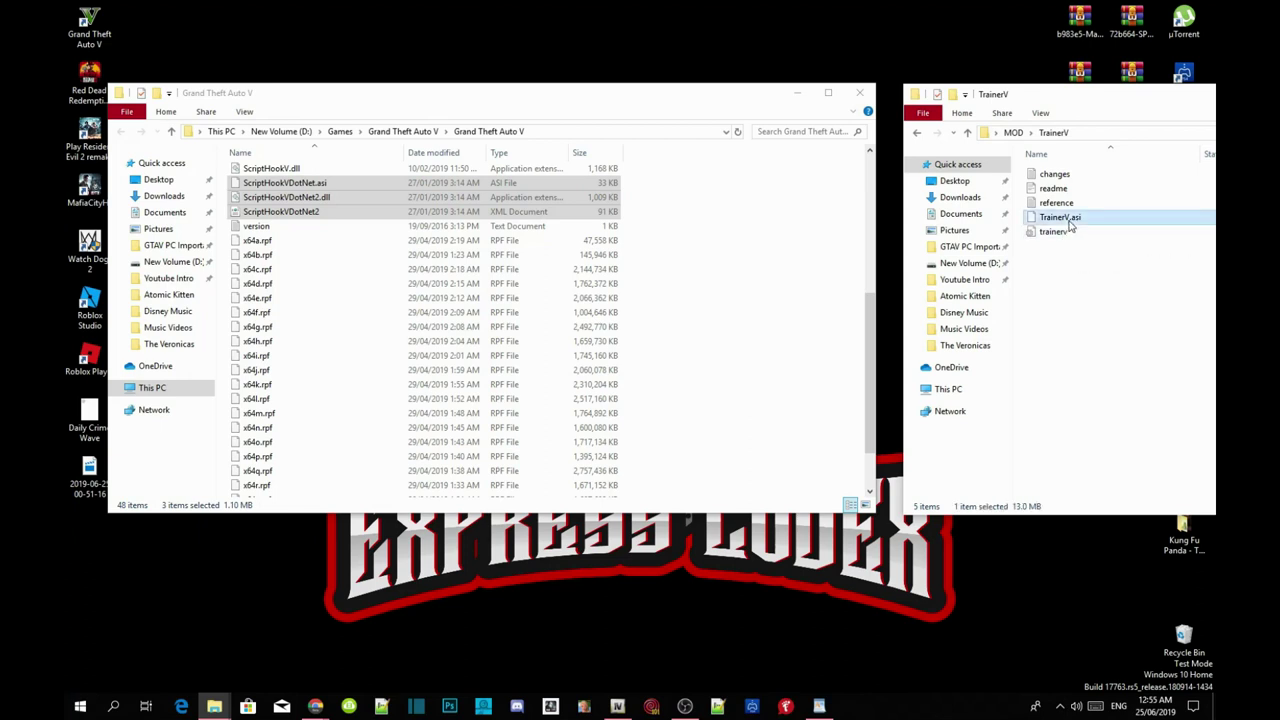
ctrl+click(1068, 231)
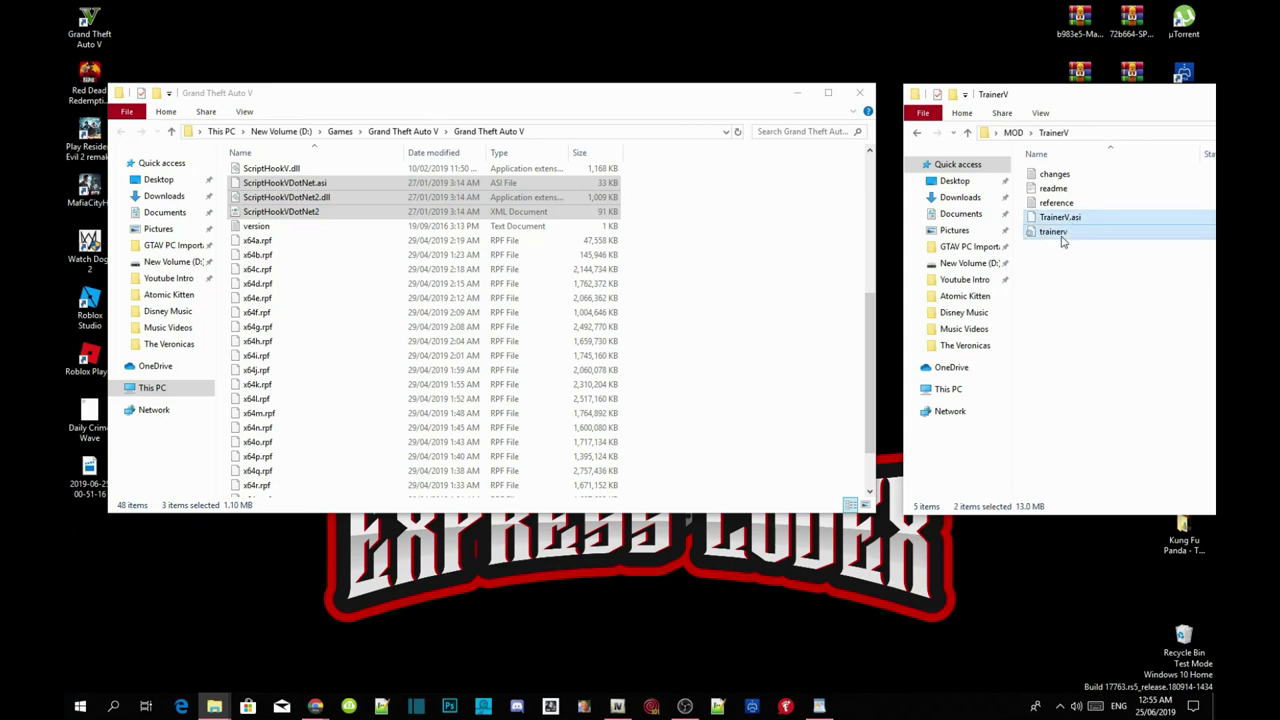
drag(1070, 224, 728, 338)
- Copy the menyooStuff folder and Menyoo.asi from the Menyoo mod folder into the Grand Theft Auto V folder
click(919, 136)
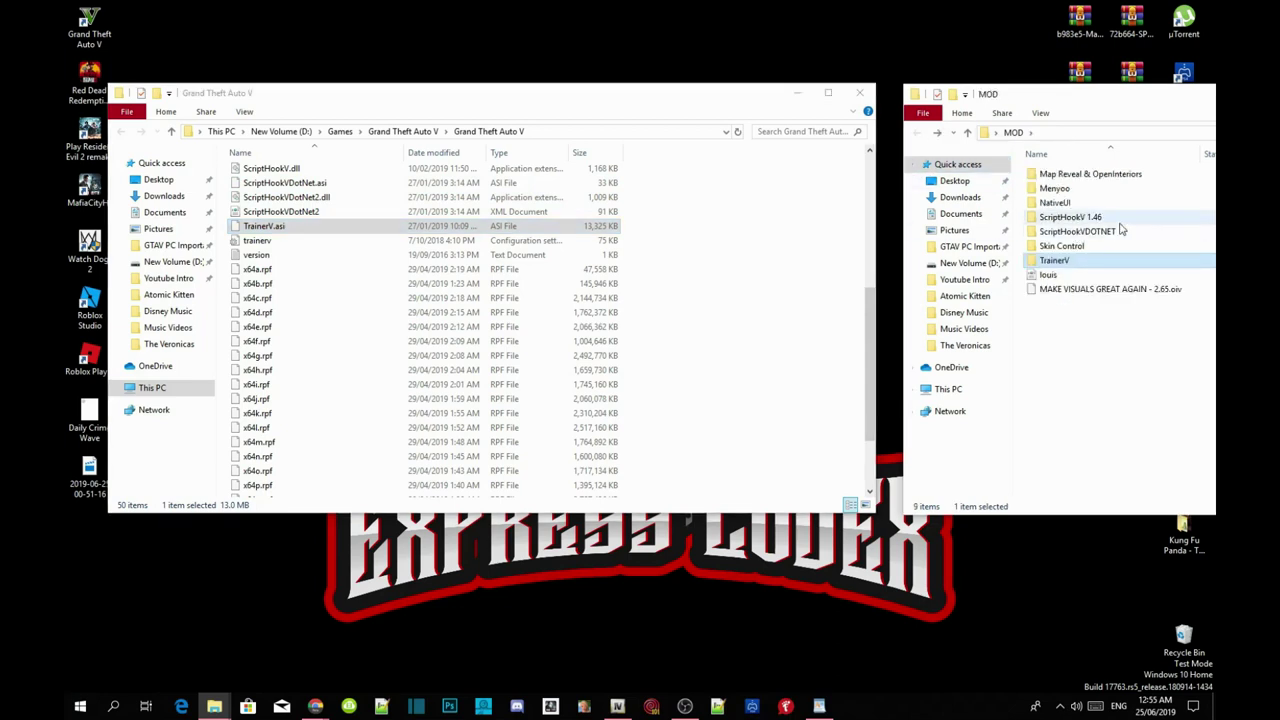
double_click(1055, 189)
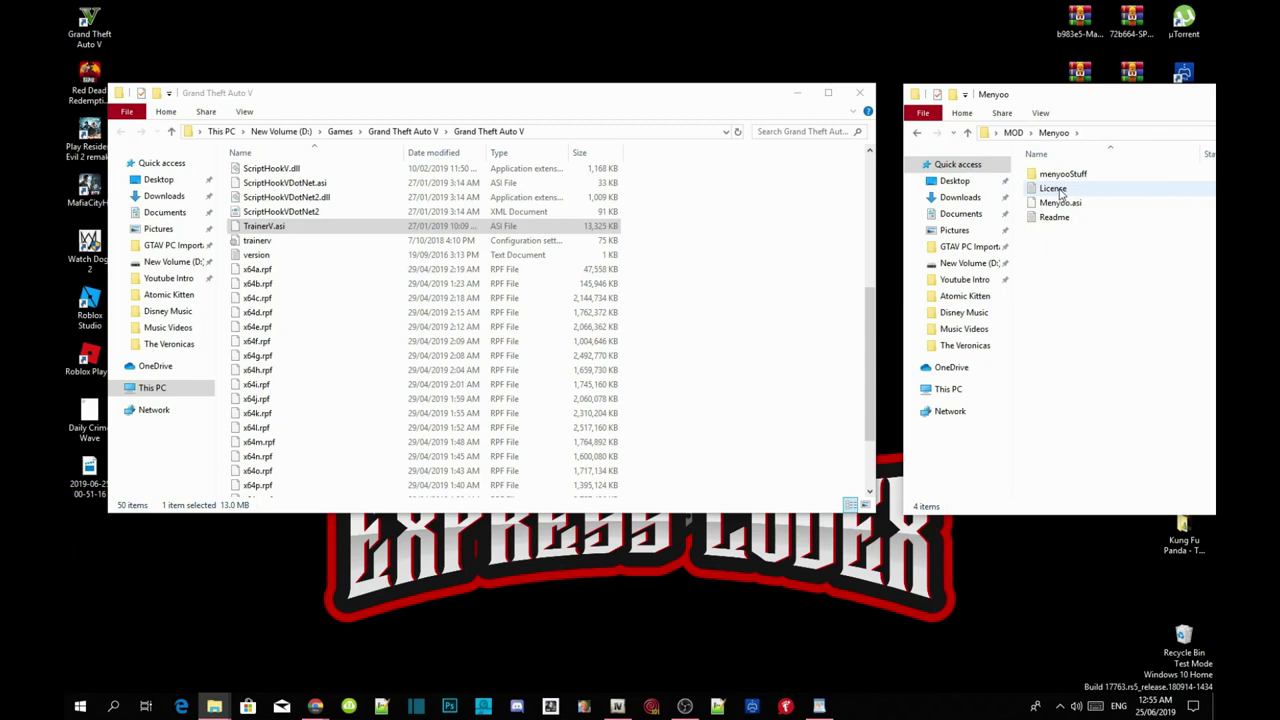
click(1069, 177)
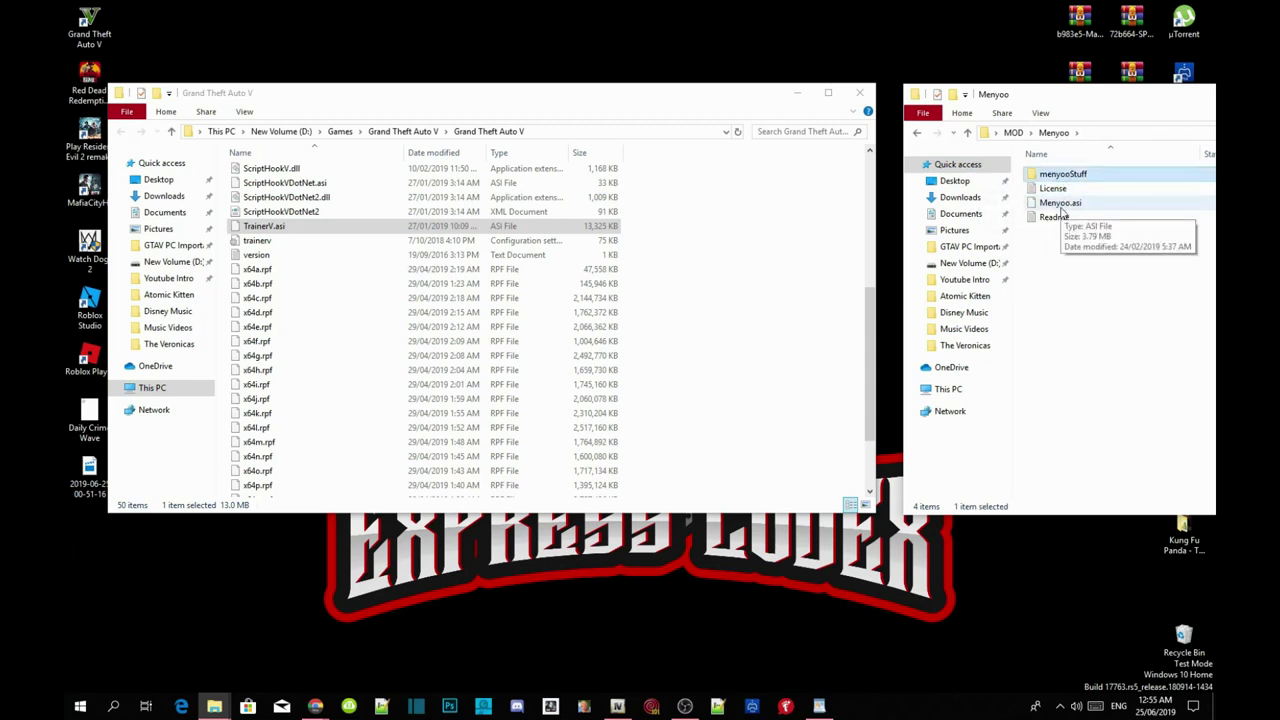
ctrl+click(1062, 204)
drag(1064, 210, 737, 316)
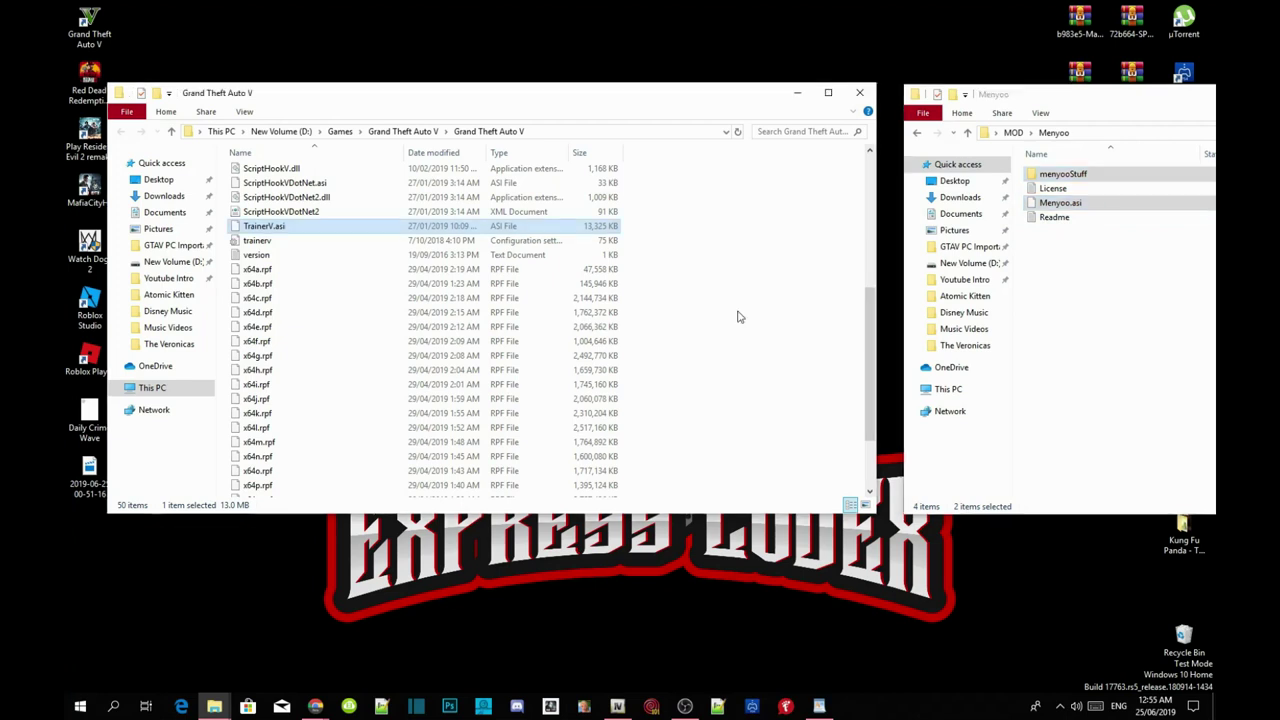
- Copy all three files from Map Reveal & OpenInteriors into the Grand Theft Auto V folder and close the MOD folder window
click(918, 134)
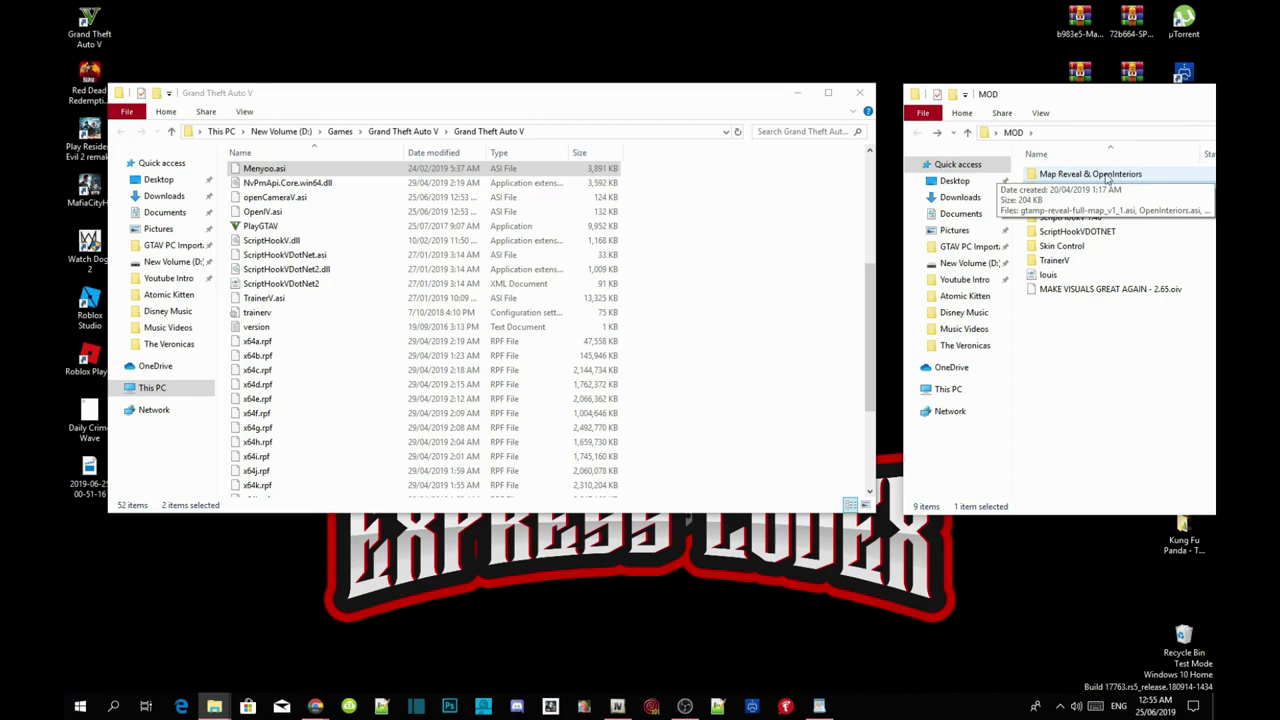
double_click(1107, 175)
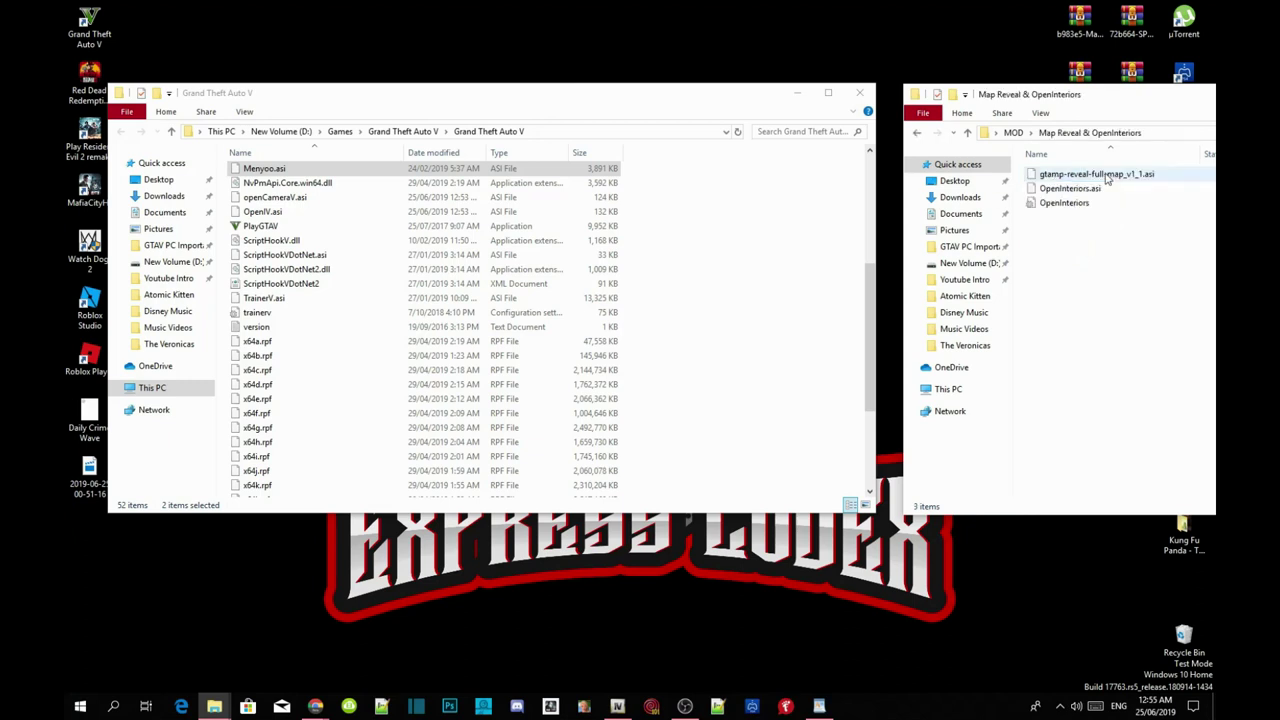
drag(1085, 262, 757, 360)
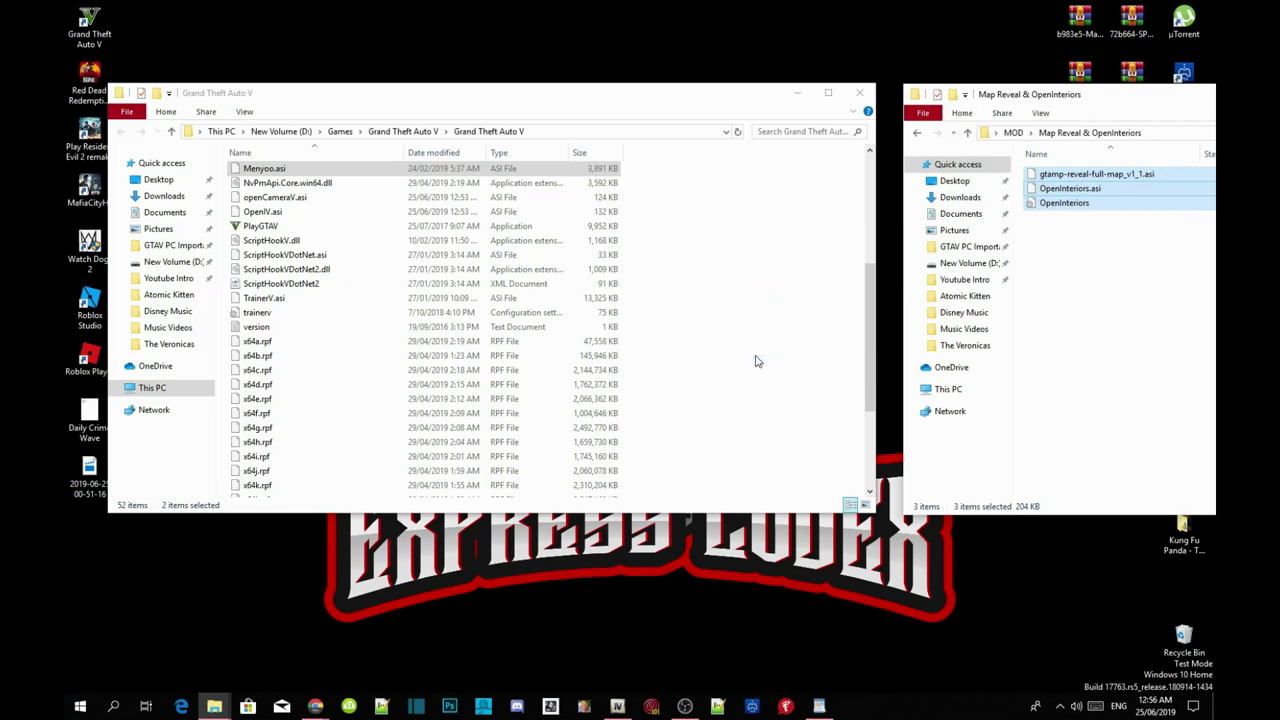
click(918, 134)
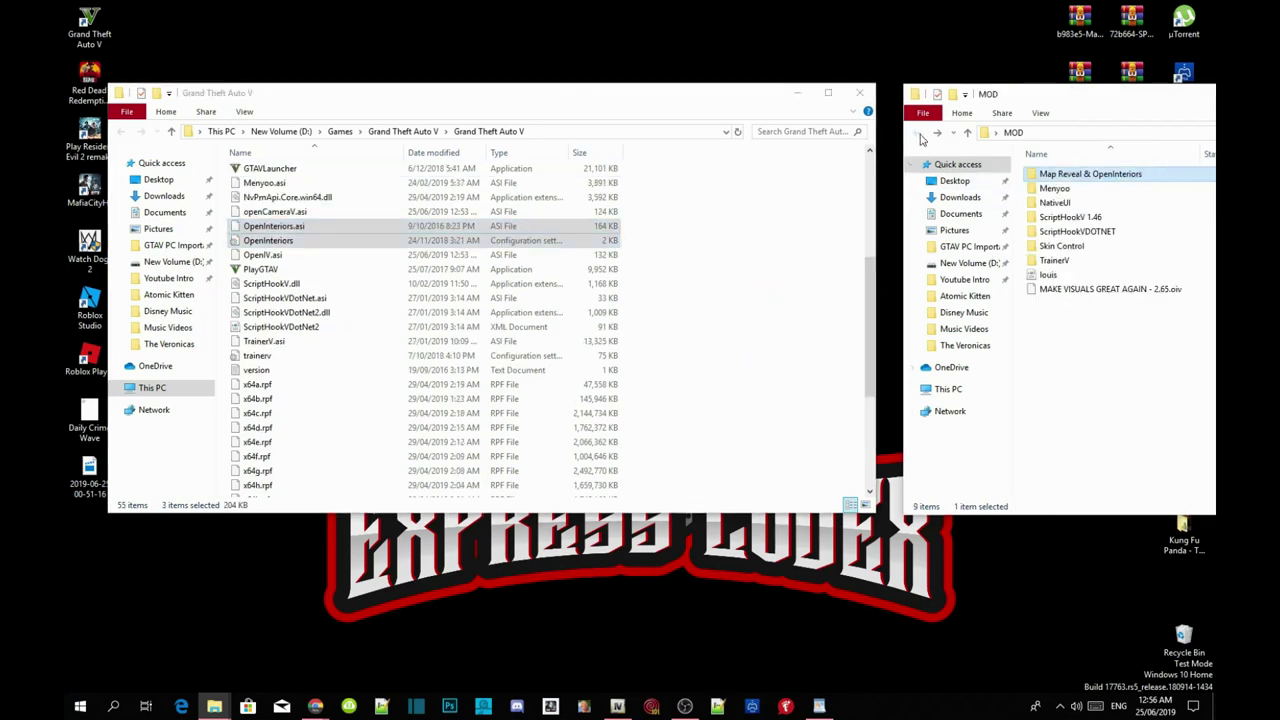
drag(1067, 98, 397, 113)
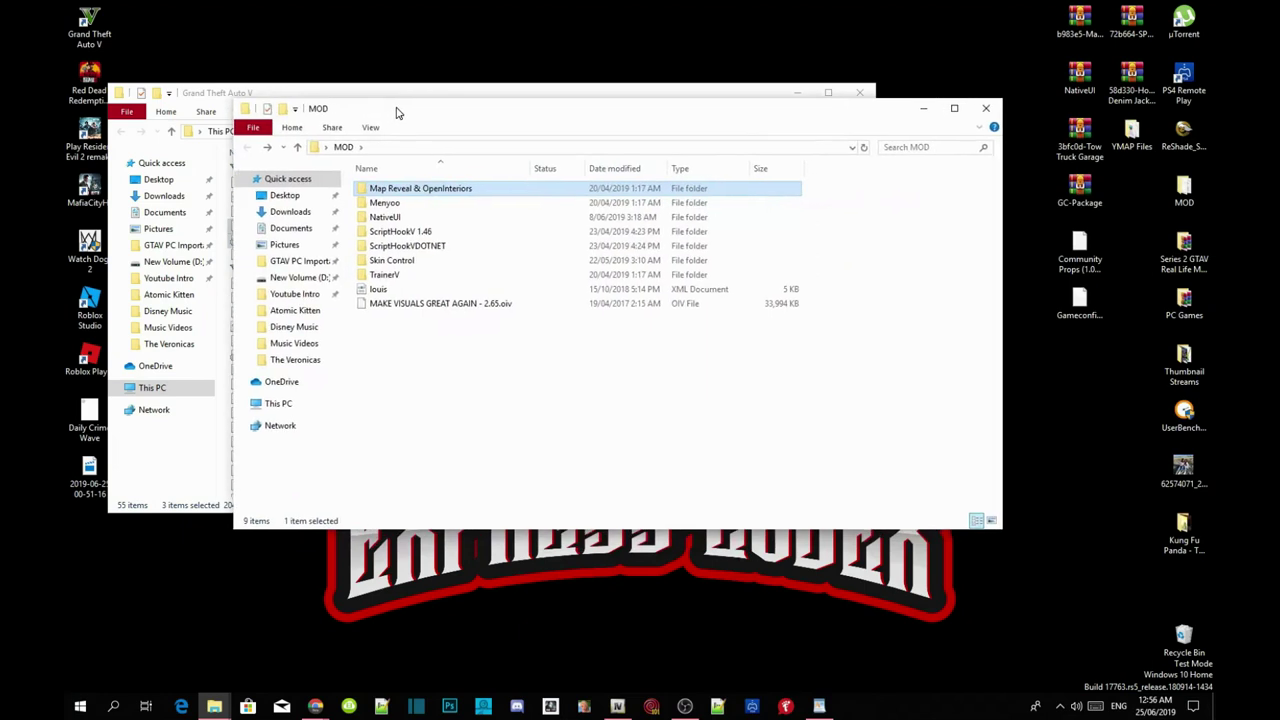
click(984, 109)
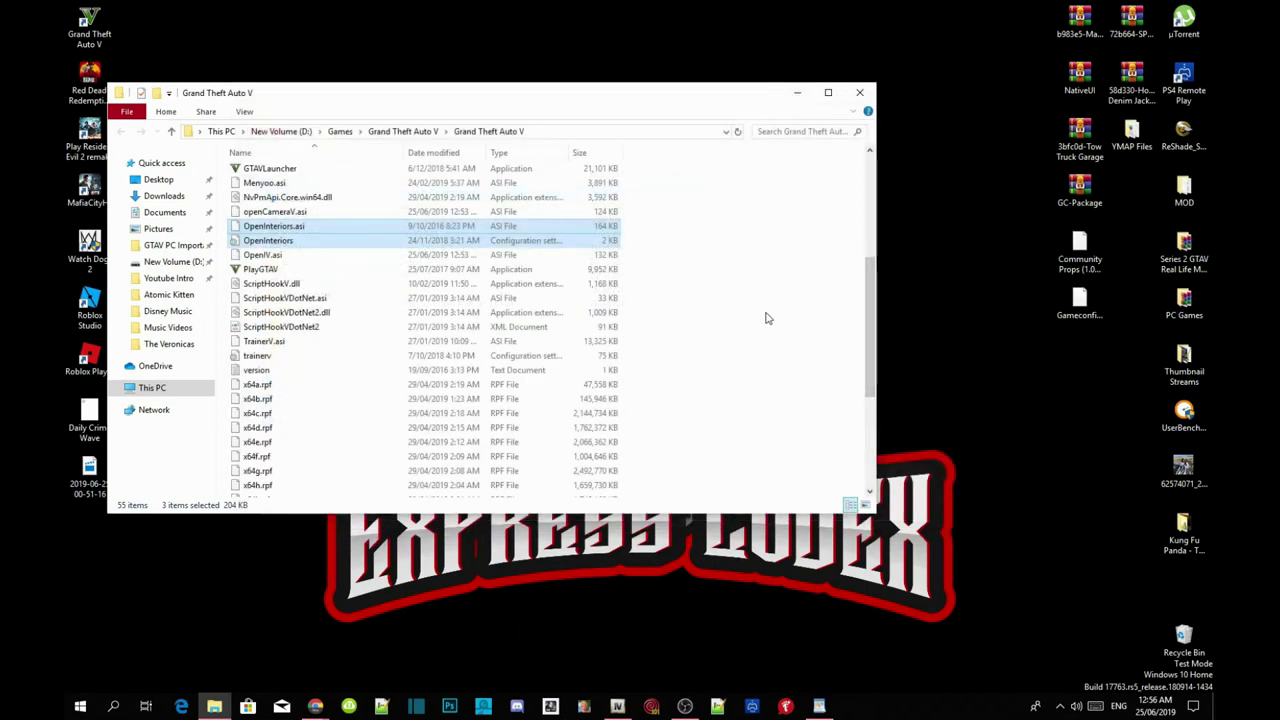
- Refresh the Grand Theft Auto V folder, create a new folder named "scripts" in it, and open that folder
right_click(737, 262)
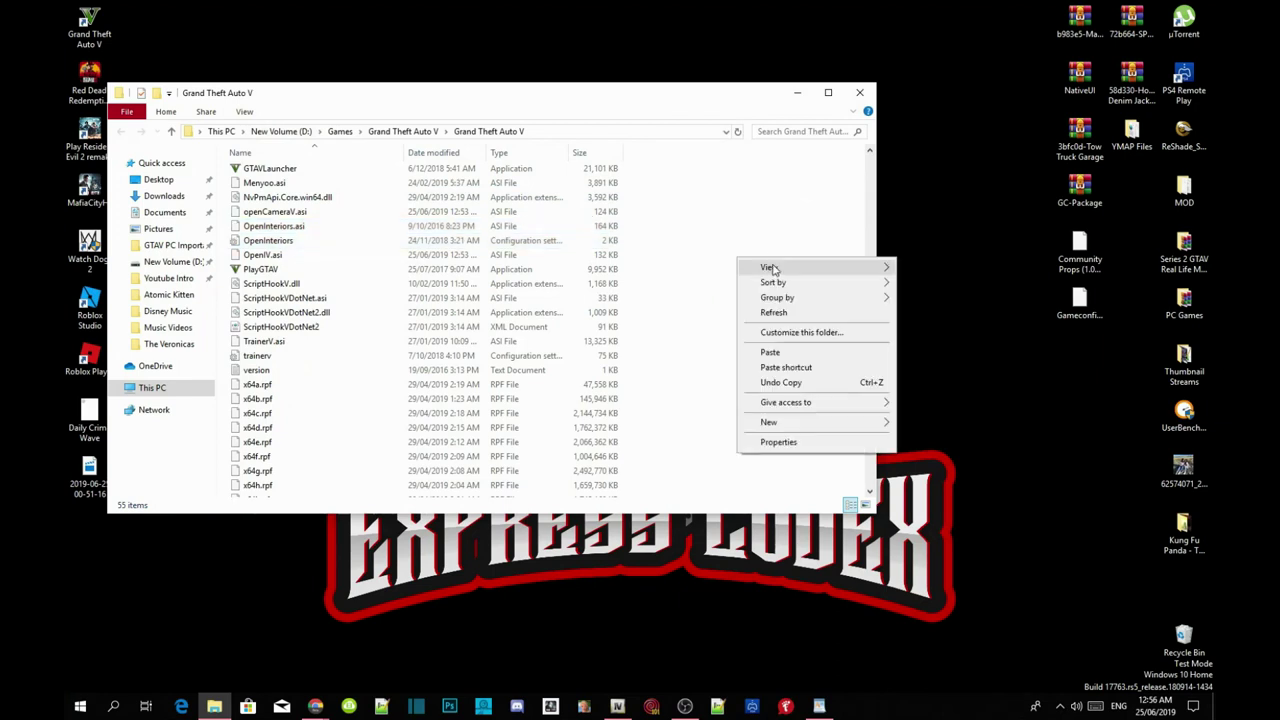
click(779, 314)
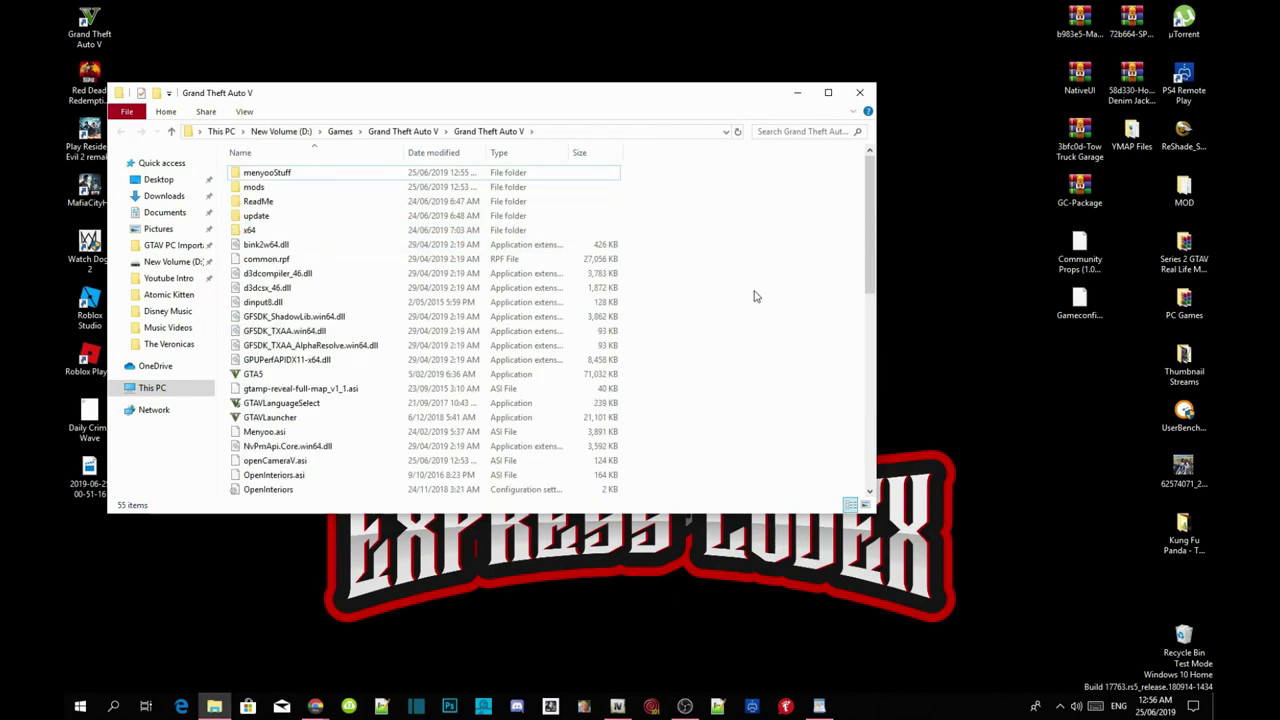
right_click(754, 290)
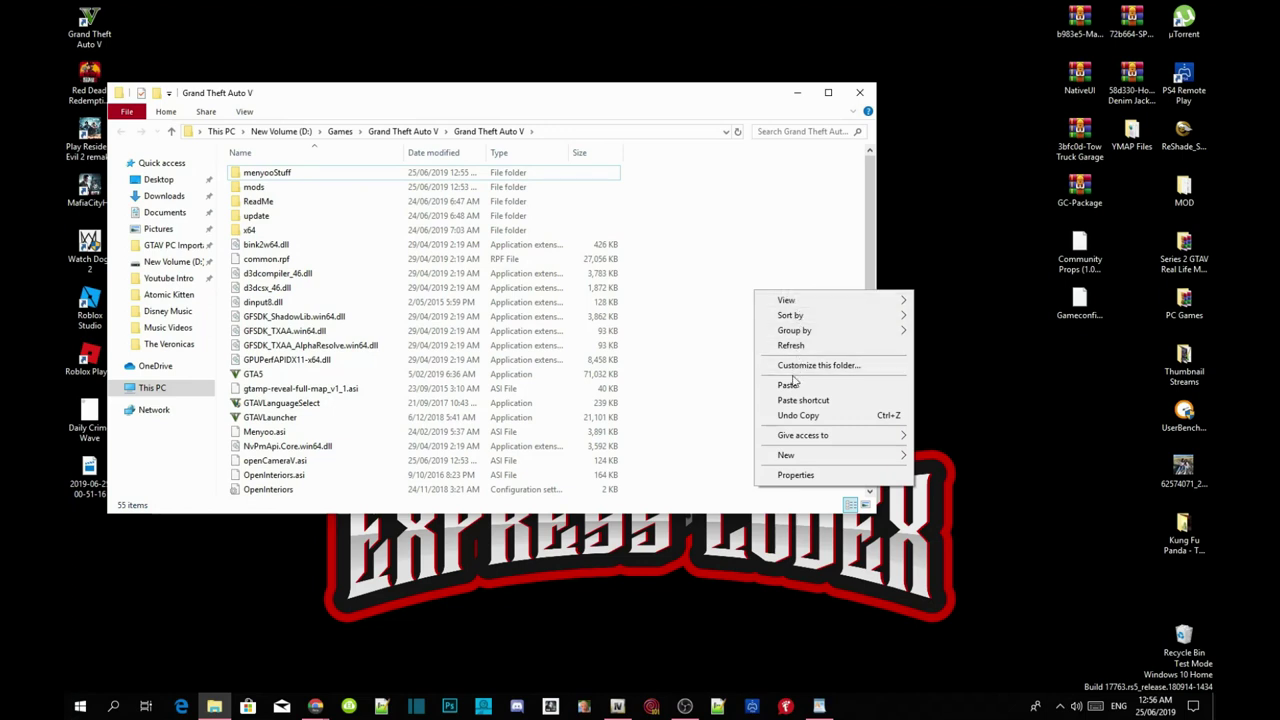
mouse_move(781, 458)
click(945, 456)
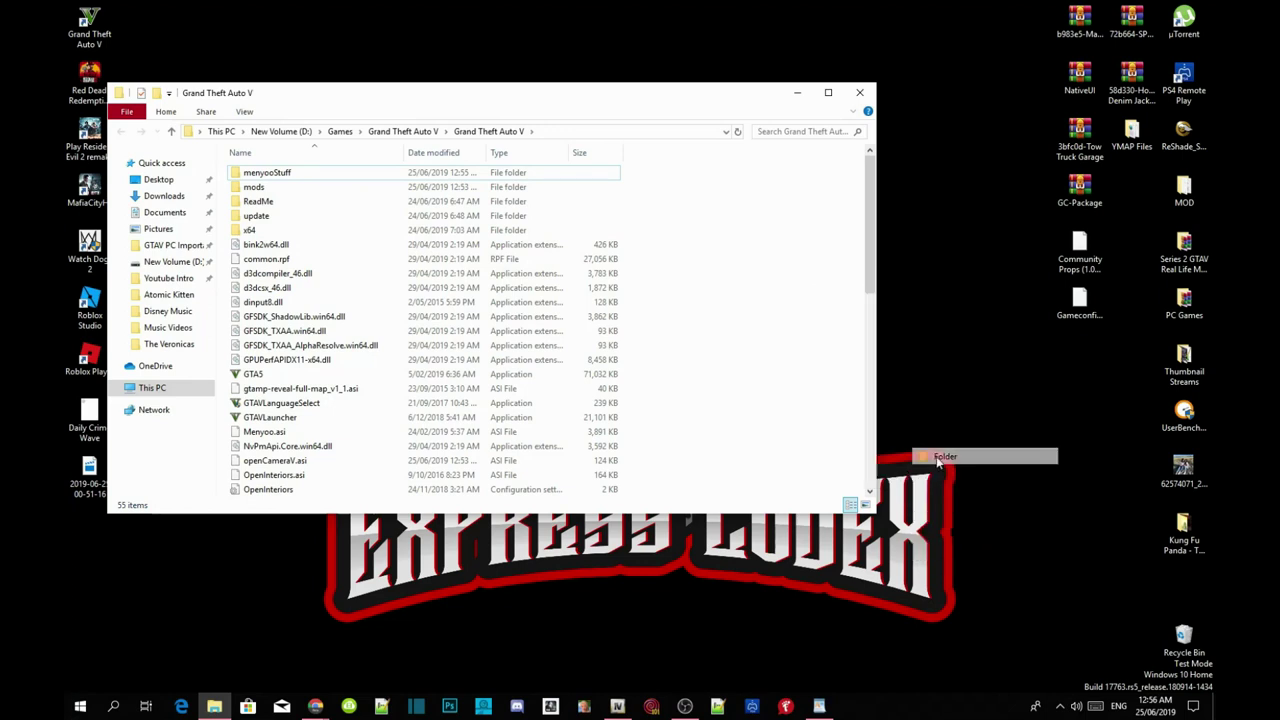
text(ws)
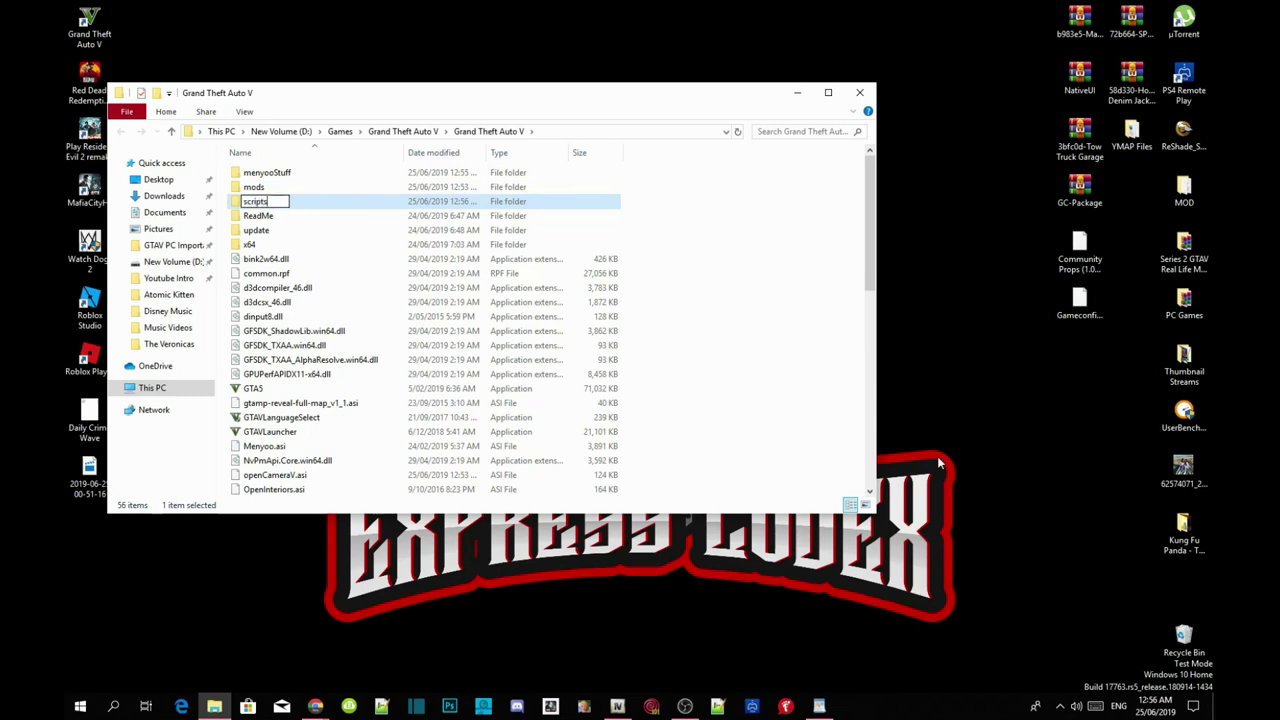
key(Return)
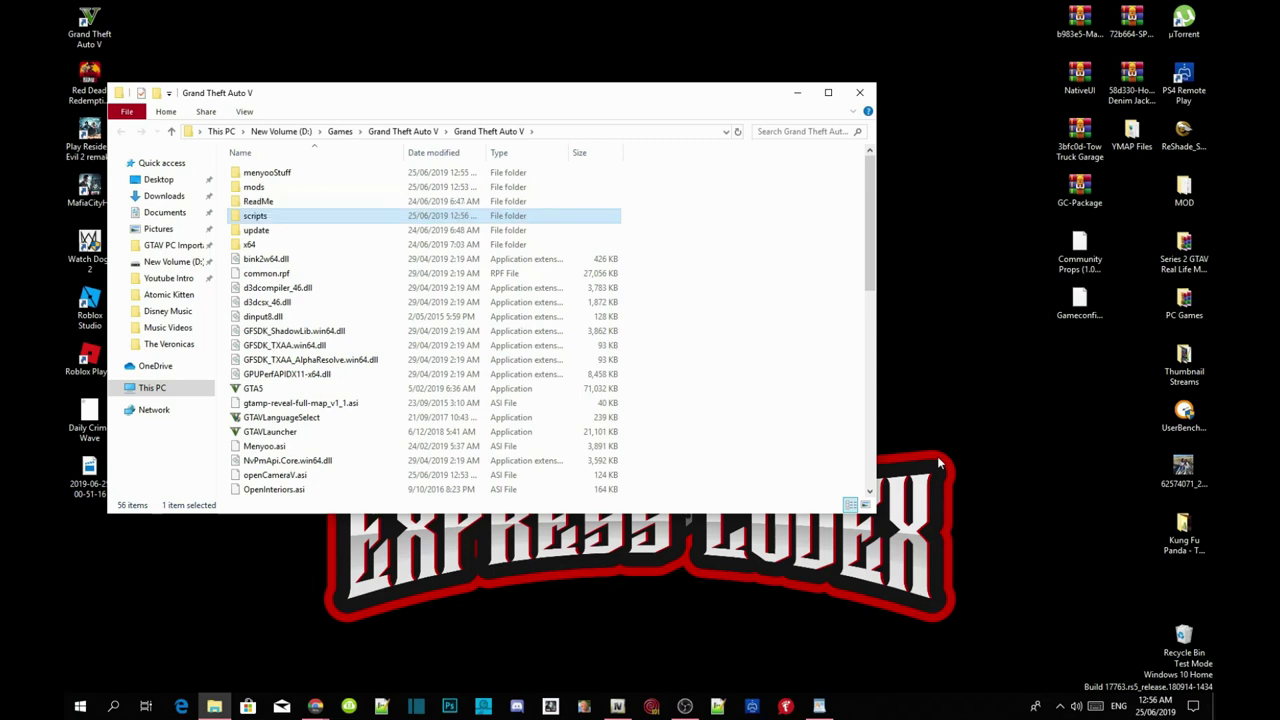
key(Return)
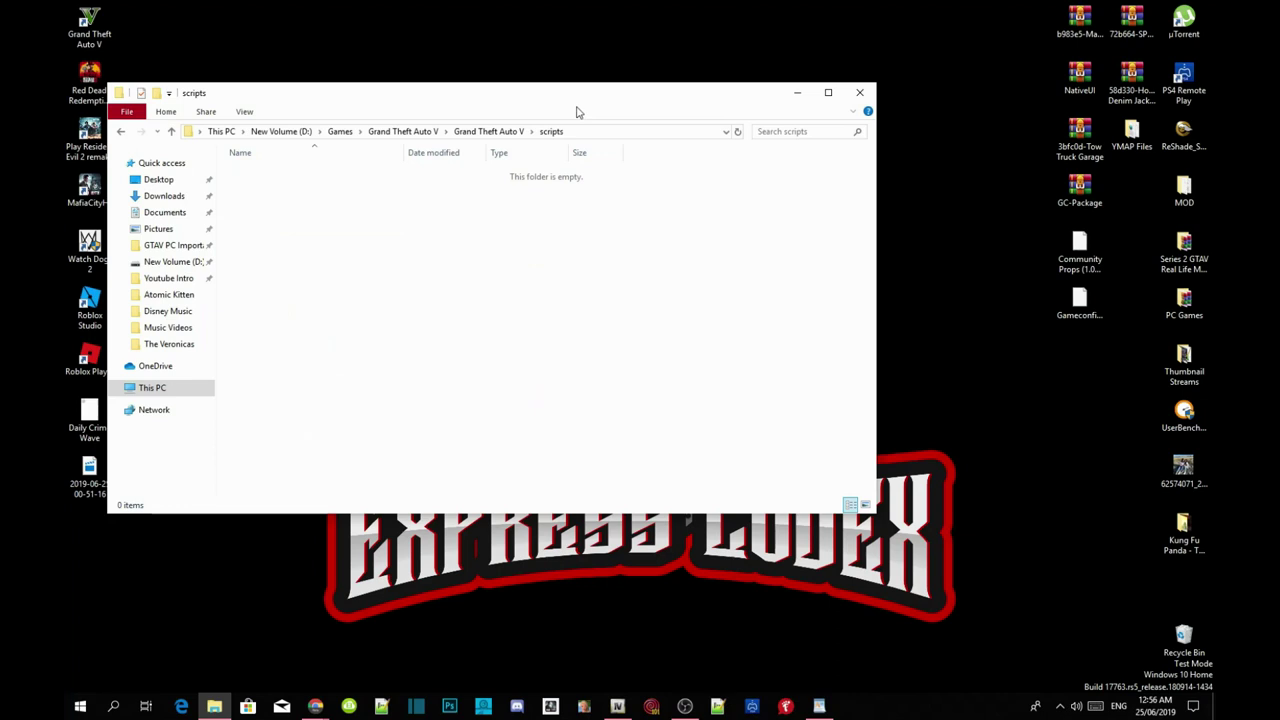
- Extract the full contents of the b983e5-MapEditor.zip archive from the desktop into the scripts folder and close the archive
drag(588, 93, 625, 63)
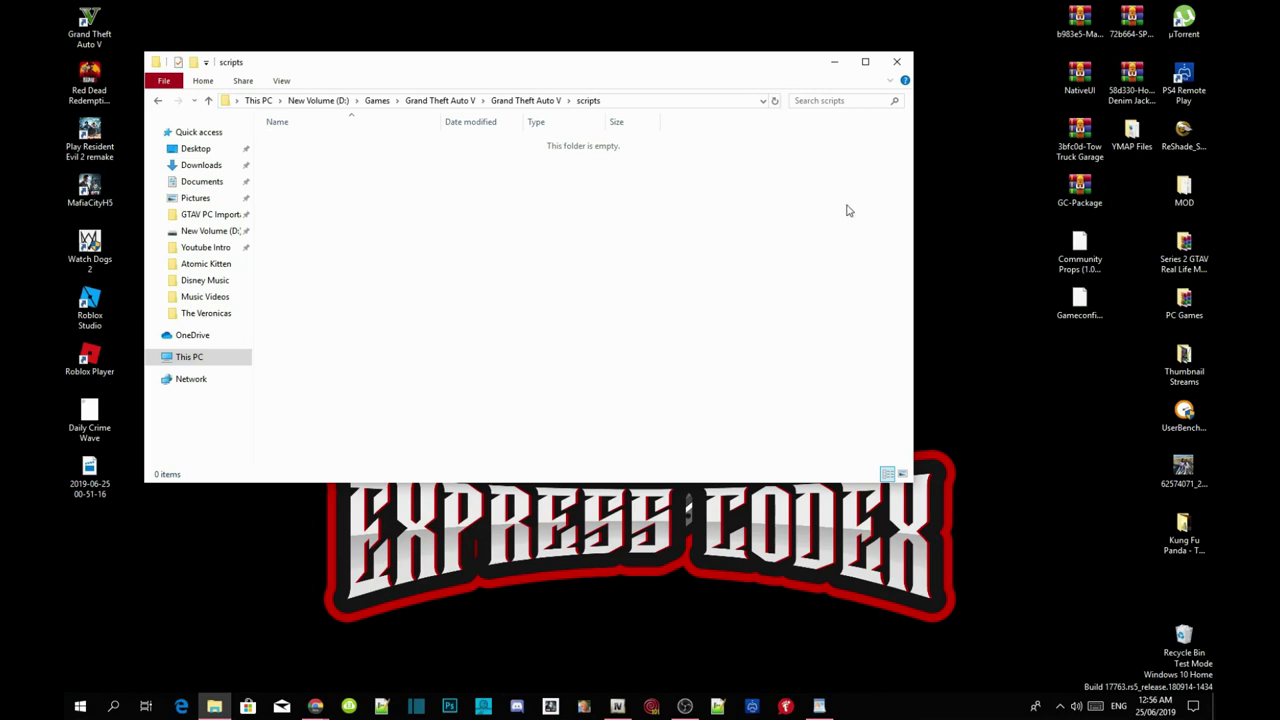
click(1083, 25)
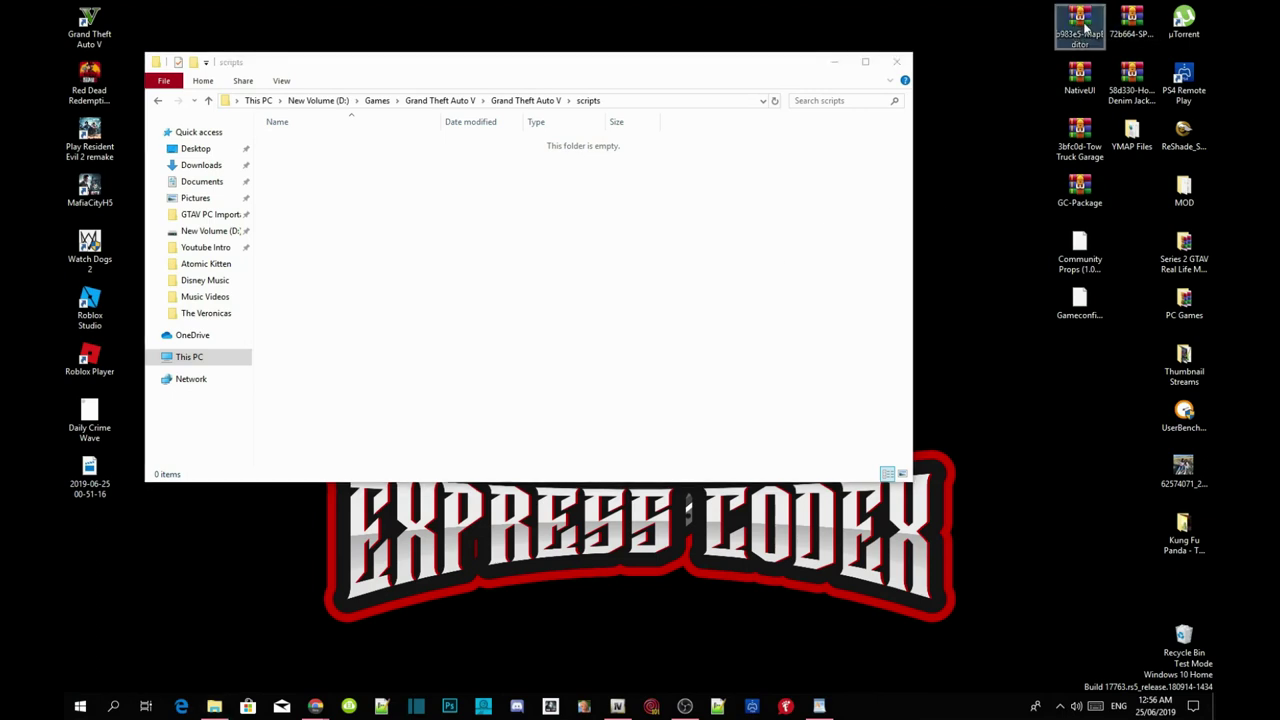
double_click(1083, 25)
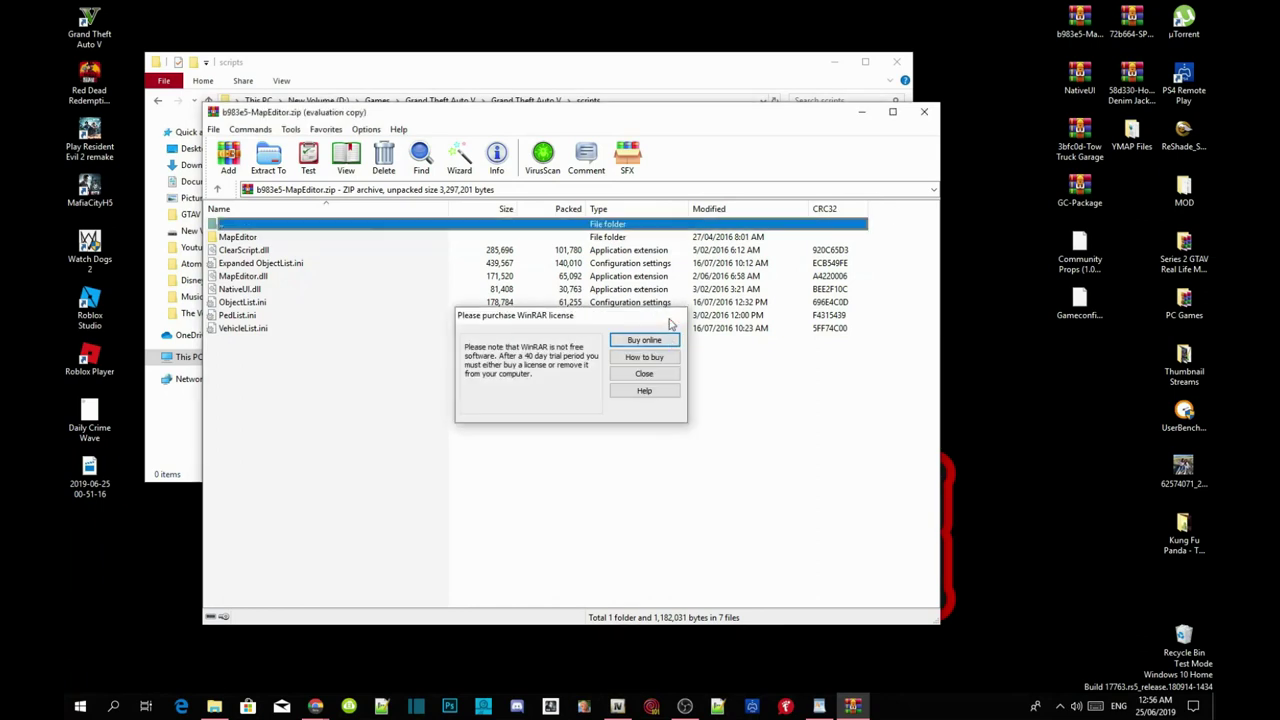
click(644, 373)
drag(243, 112, 971, 65)
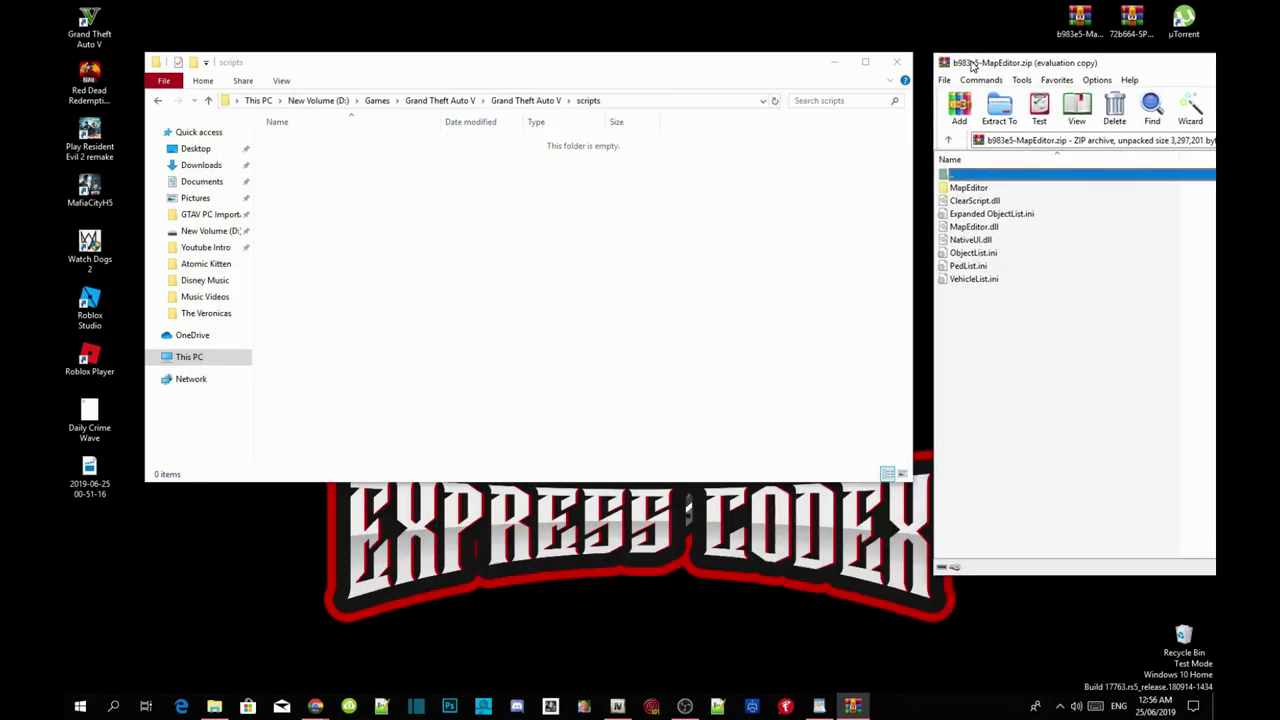
click(1003, 356)
drag(1064, 345, 397, 204)
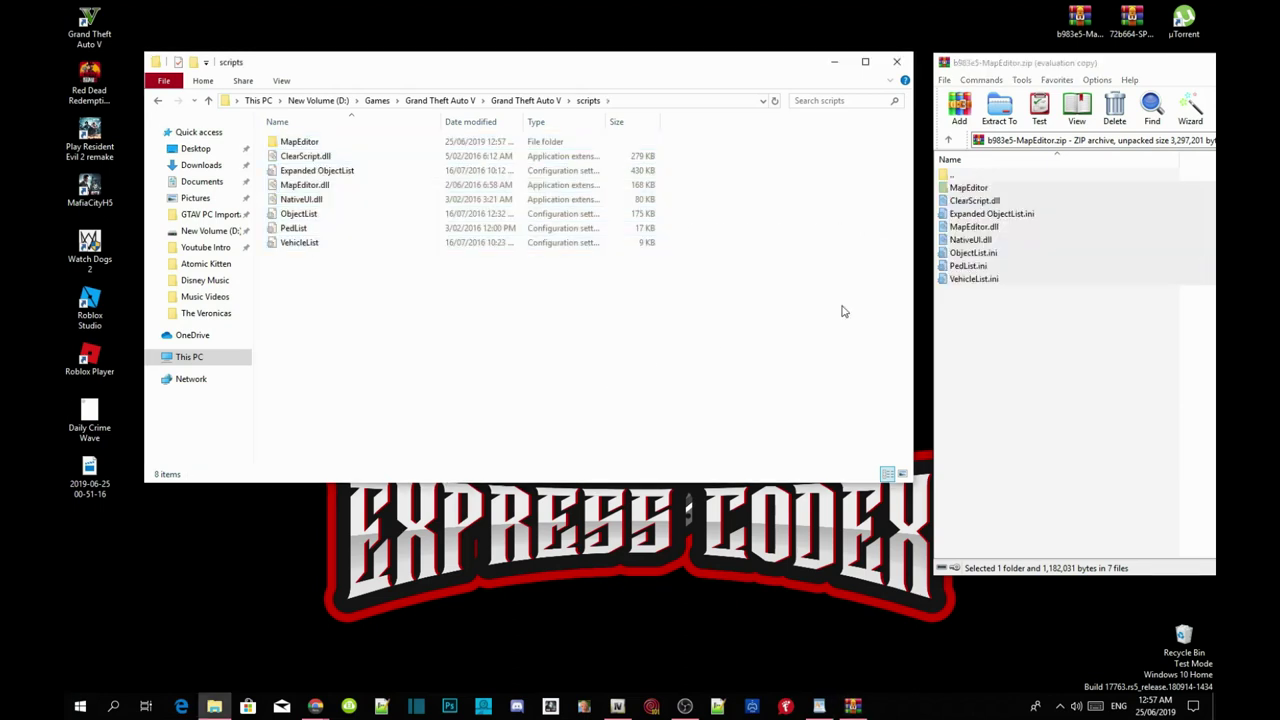
click(1070, 65)
drag(1070, 65, 365, 67)
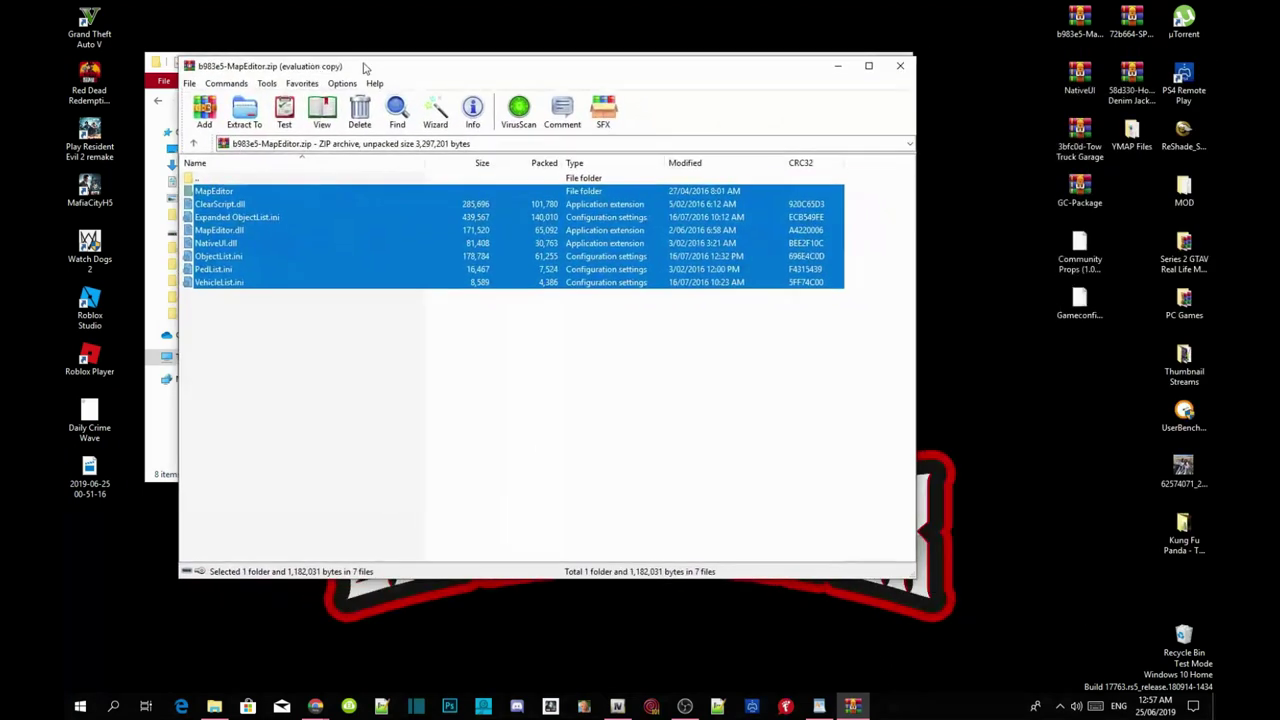
click(900, 67)
- Replace NativeUI.dll in the scripts folder with the copy from the desktop NativeUI archive, then return to the Grand Theft Auto V folder and minimize it
click(1079, 20)
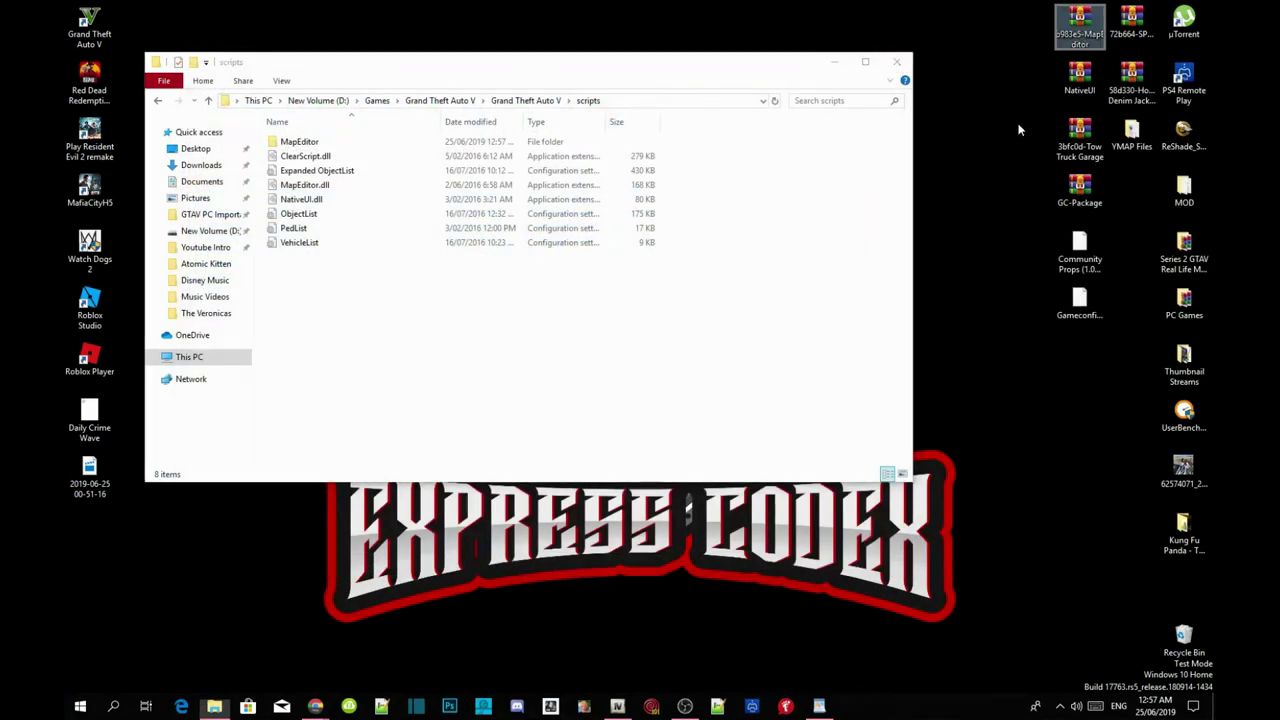
double_click(1080, 80)
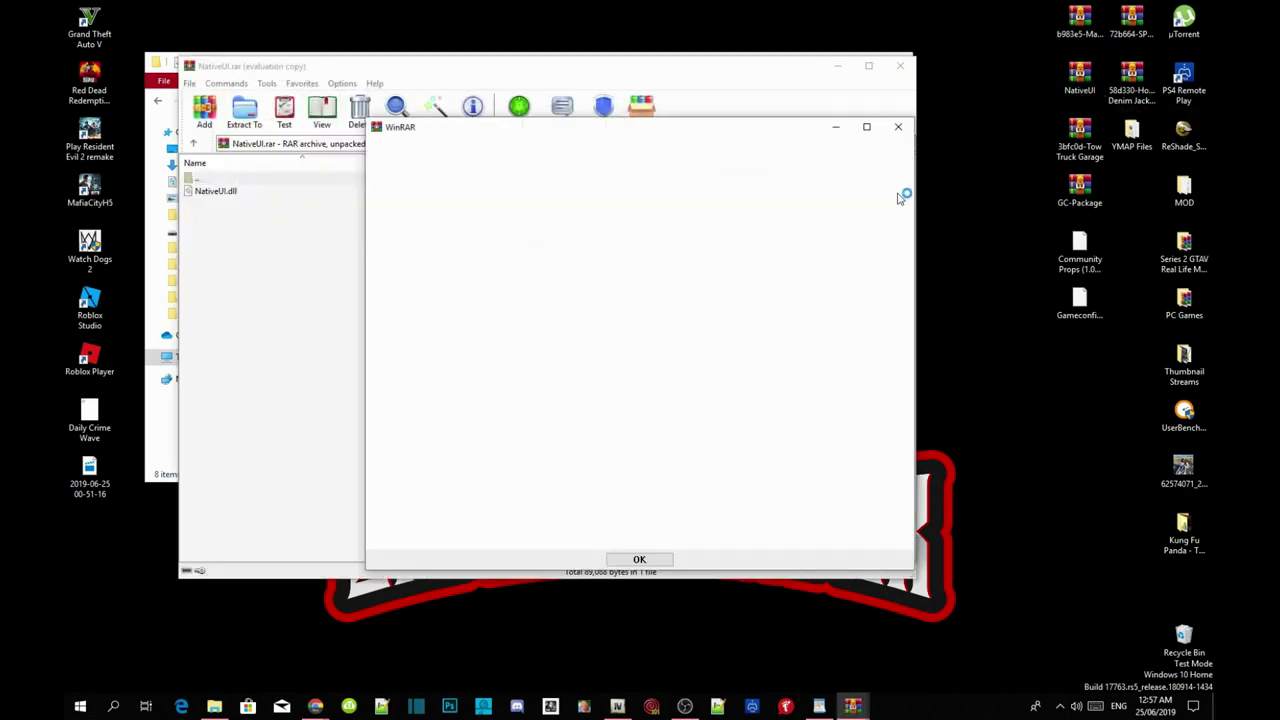
click(898, 126)
drag(271, 77, 1010, 67)
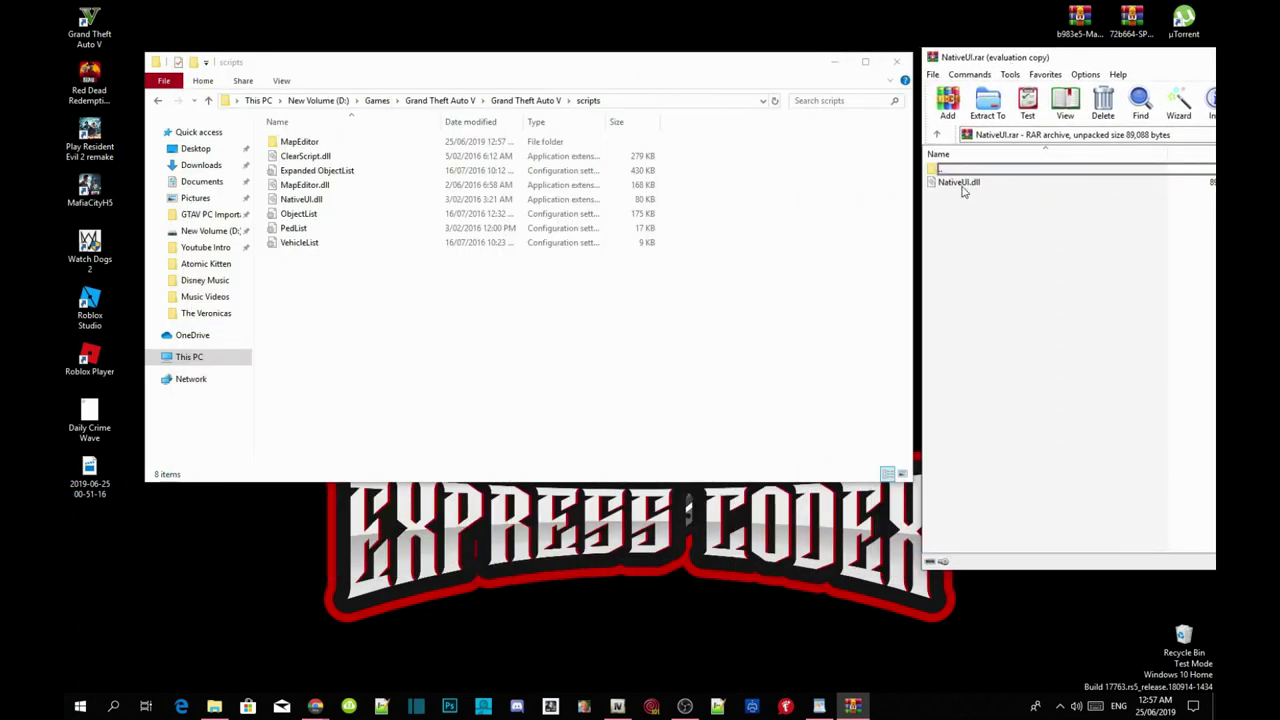
drag(964, 188, 373, 328)
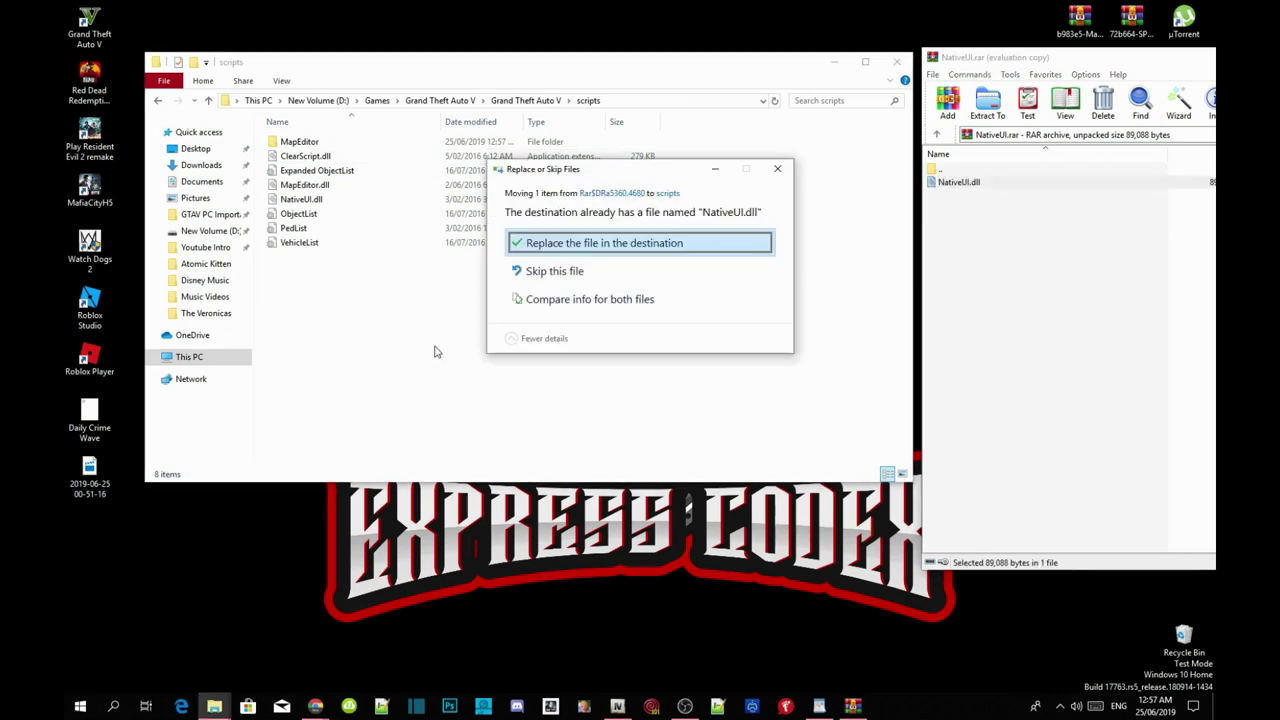
click(630, 245)
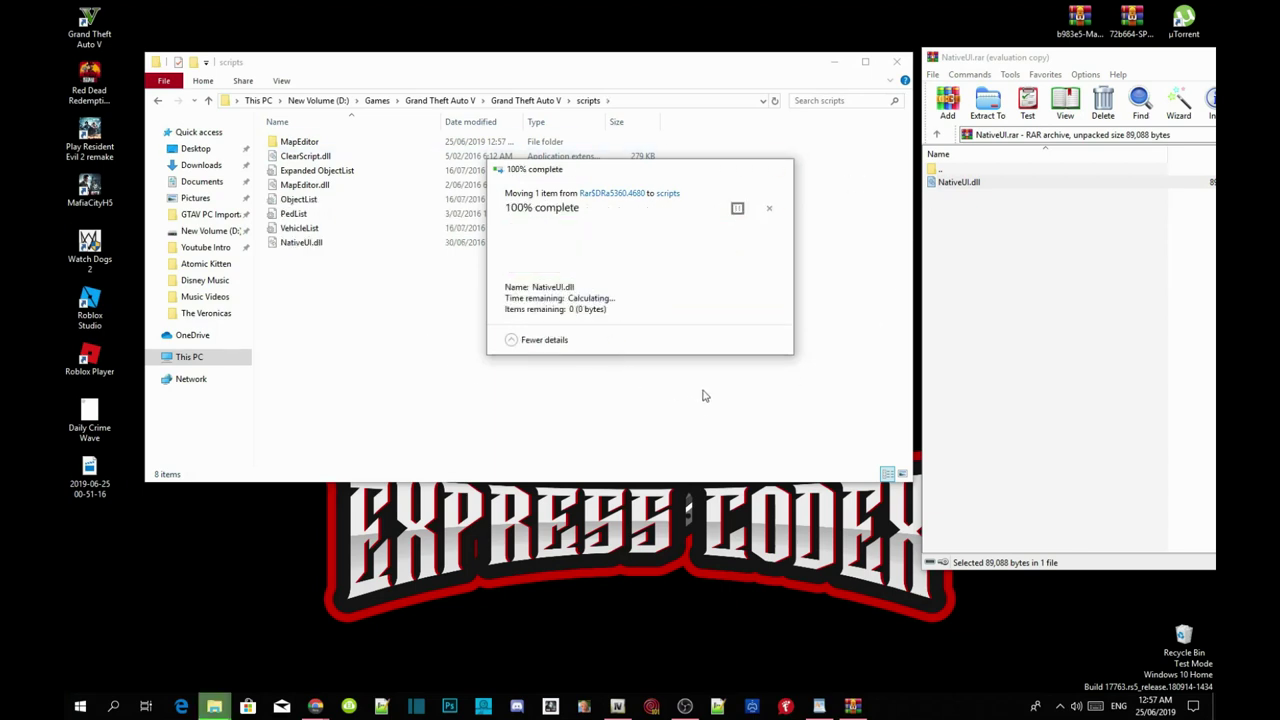
double_click(1052, 58)
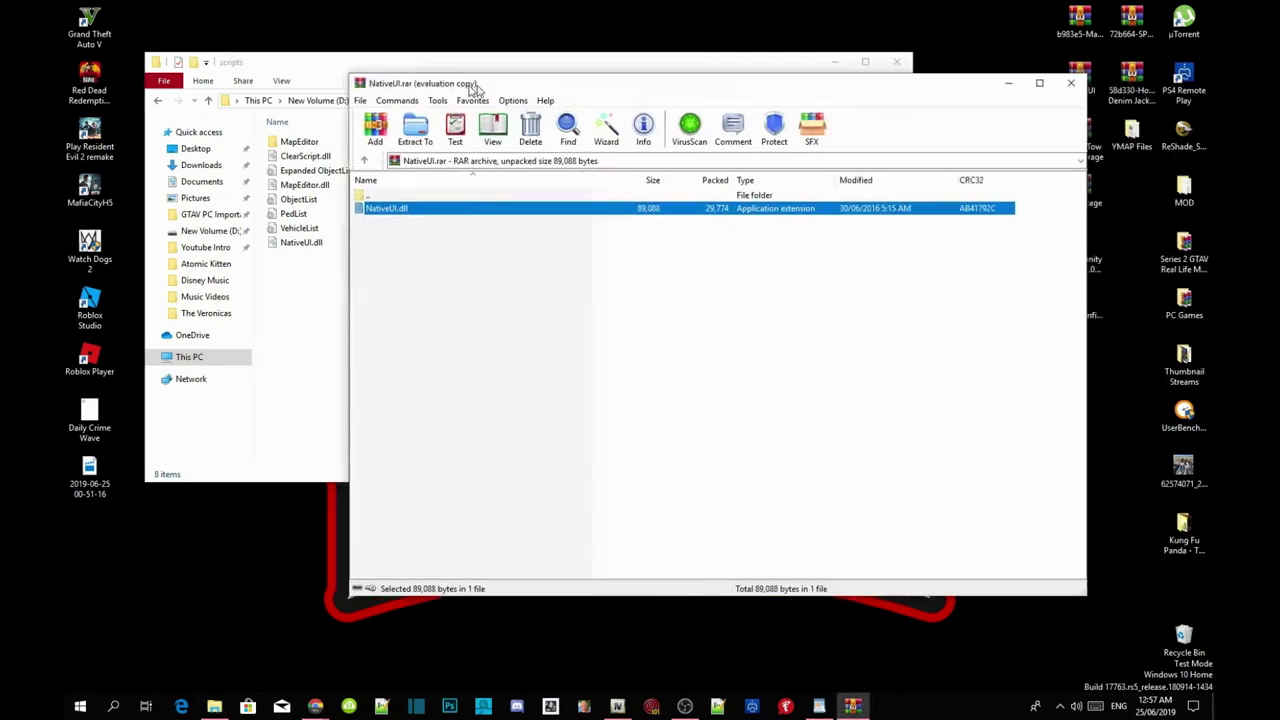
click(1021, 85)
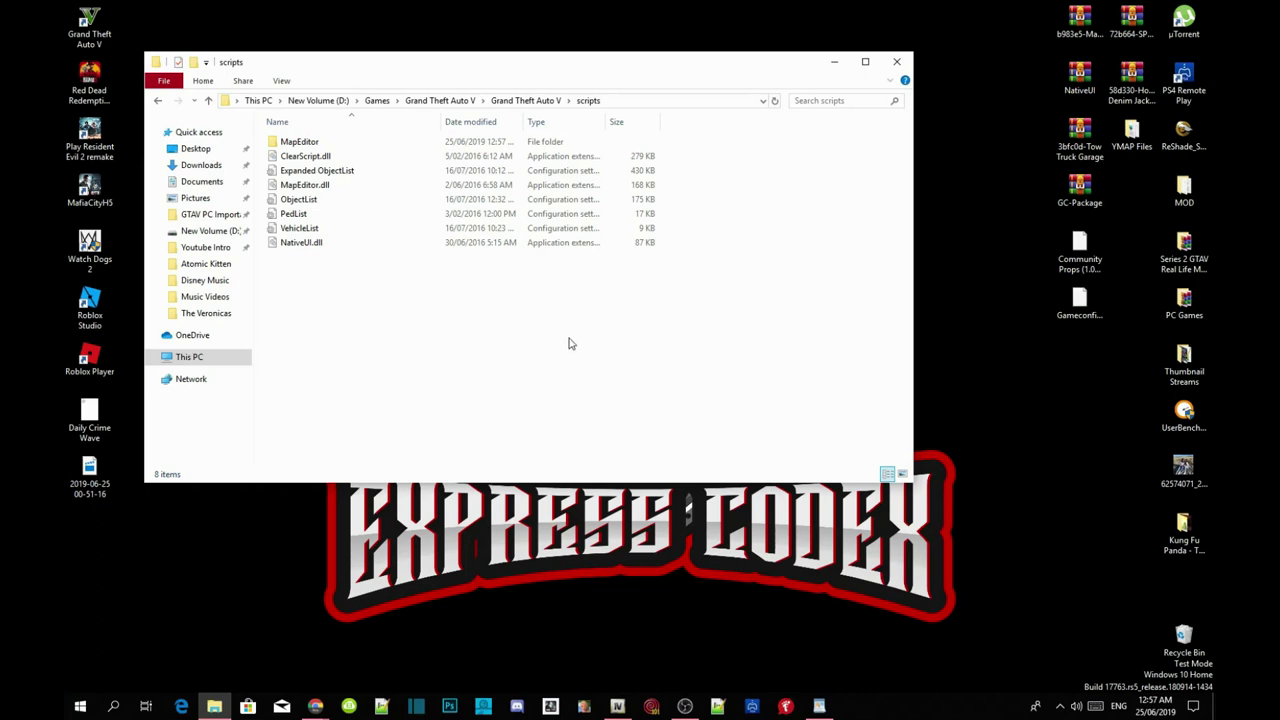
click(533, 103)
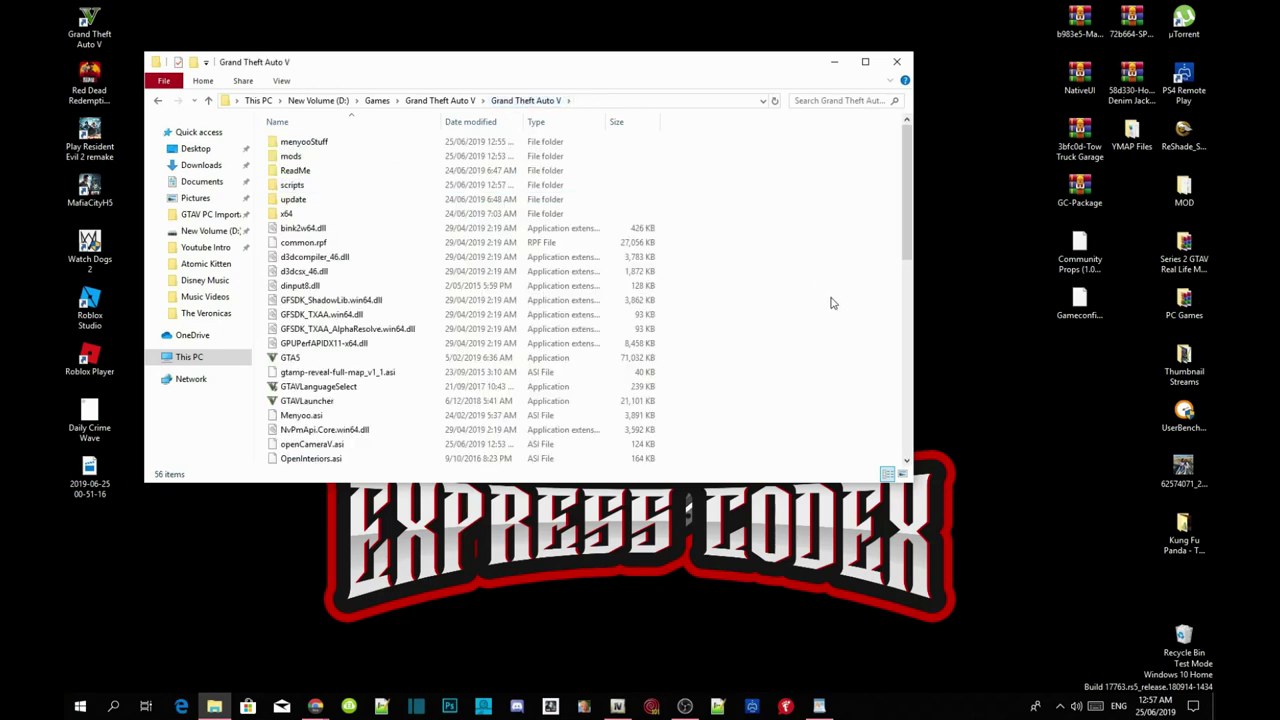
click(834, 62)
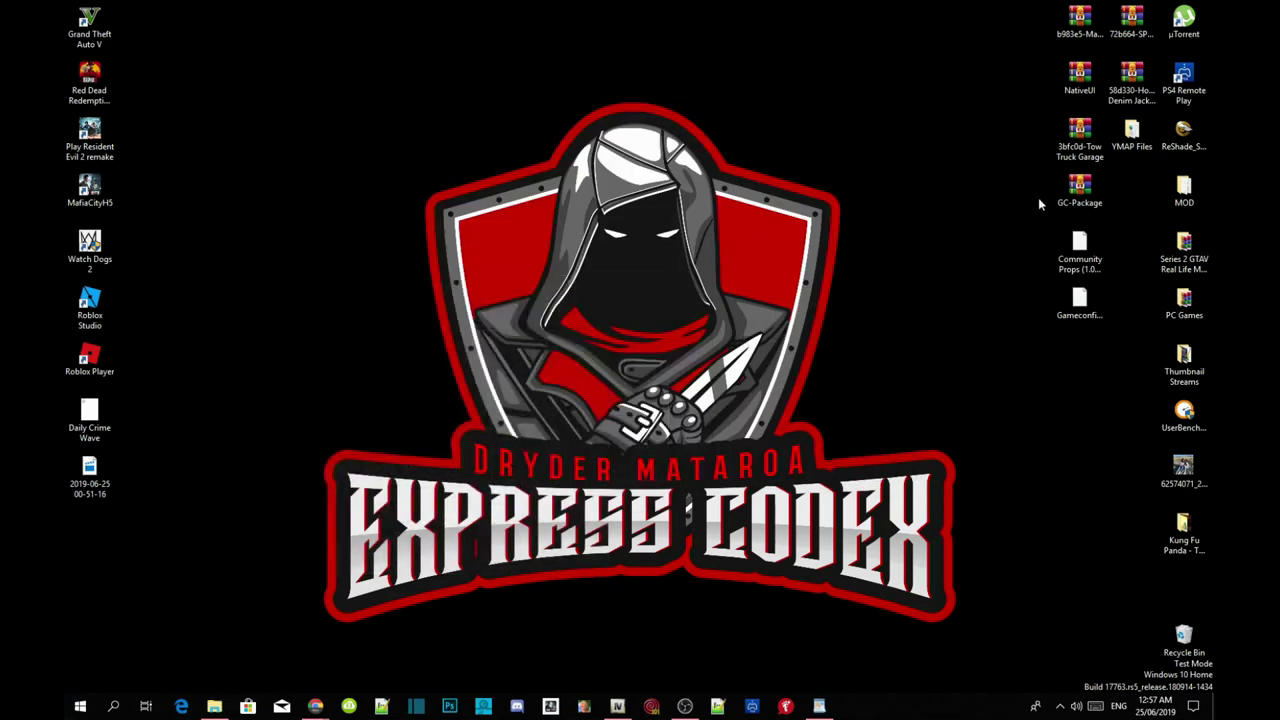
- Examine the contents of the GC-Package archive on the desktop, including Gameconfig-Package.oiv, and close the archive
double_click(1097, 200)
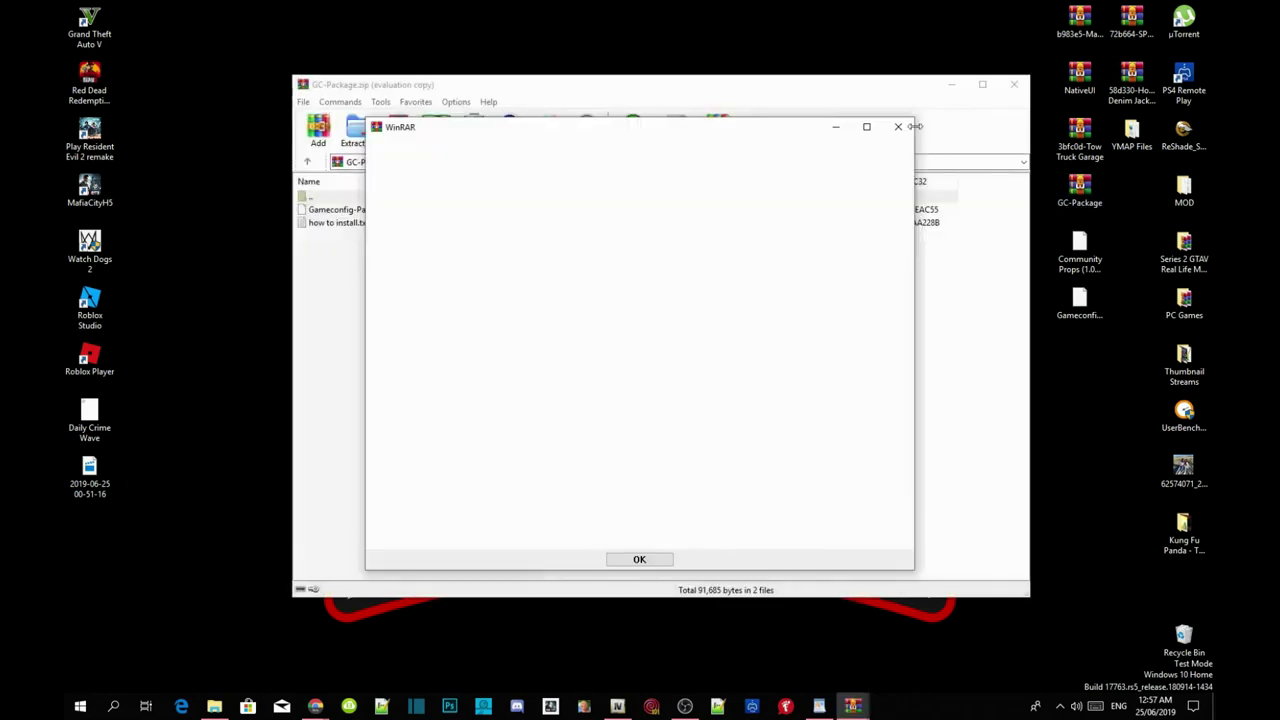
click(897, 126)
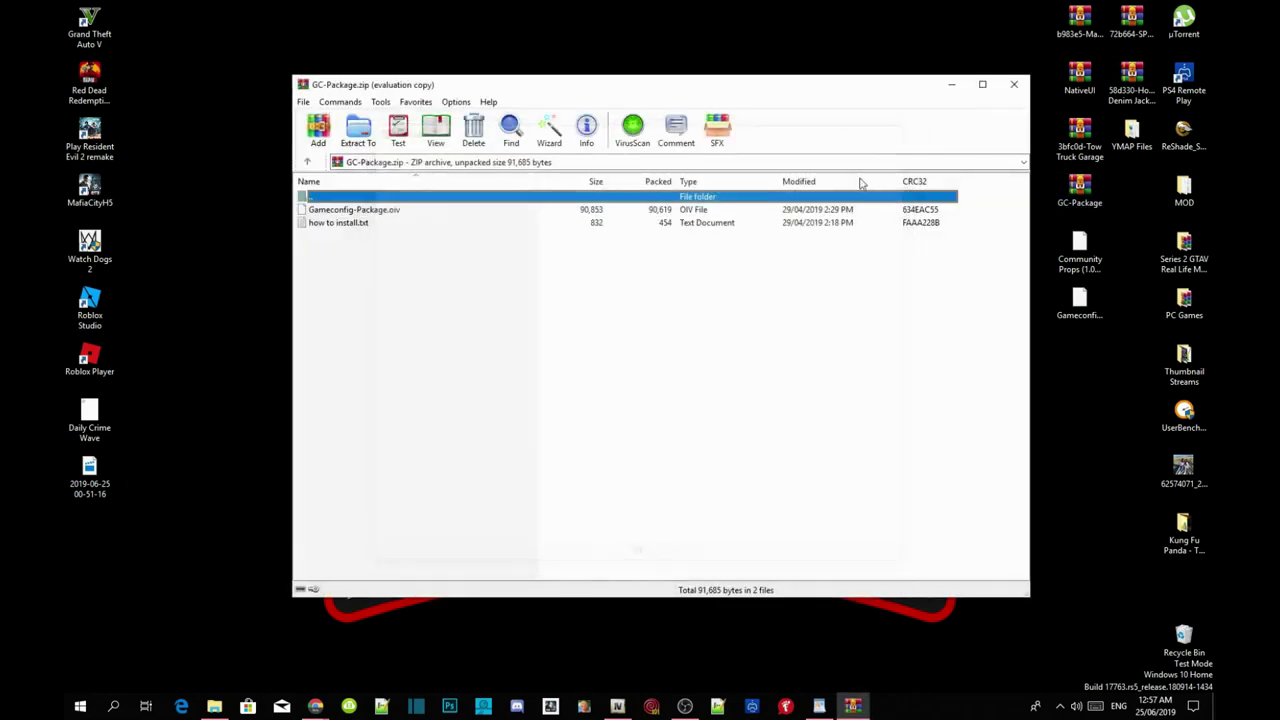
click(352, 211)
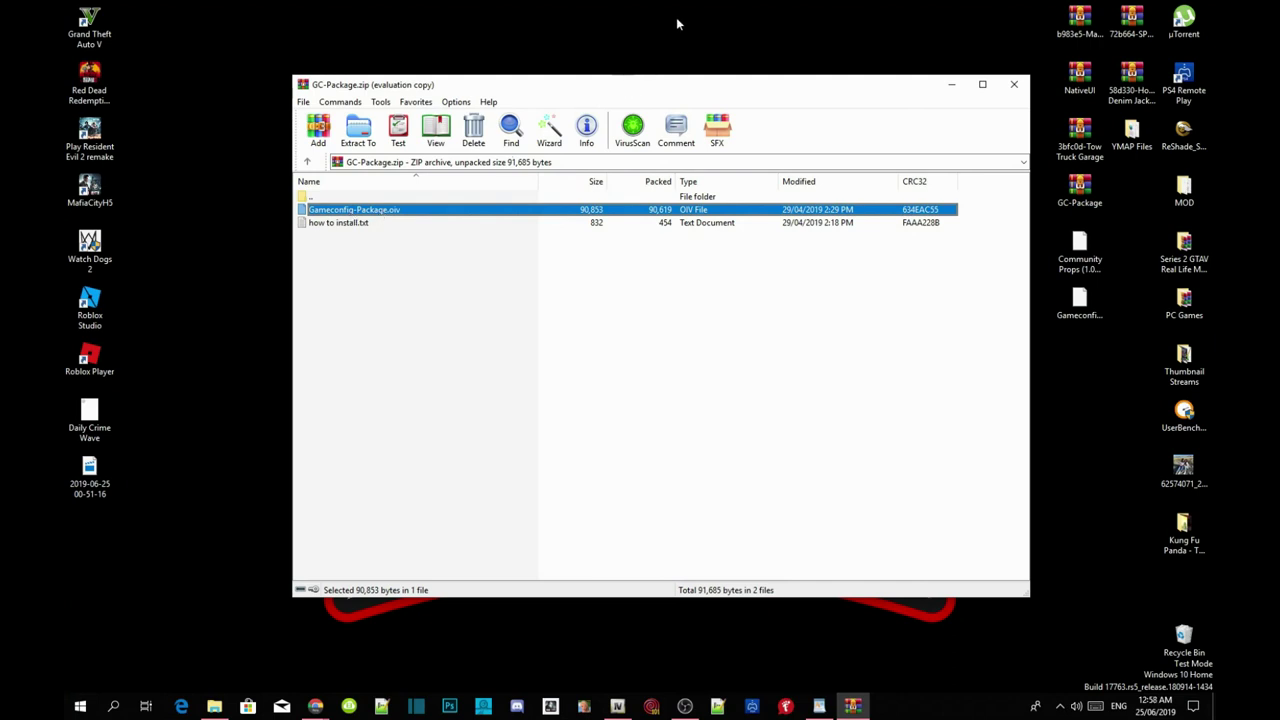
key(Up)
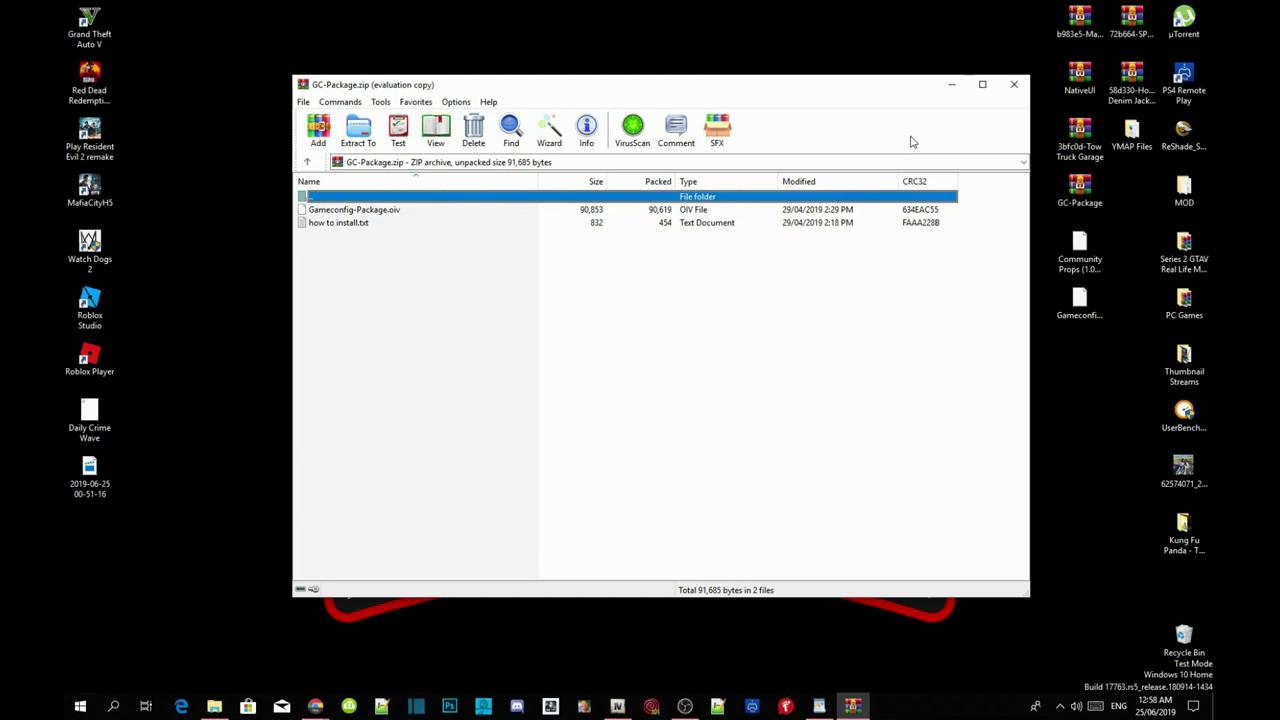
right_click(910, 142)
click(897, 100)
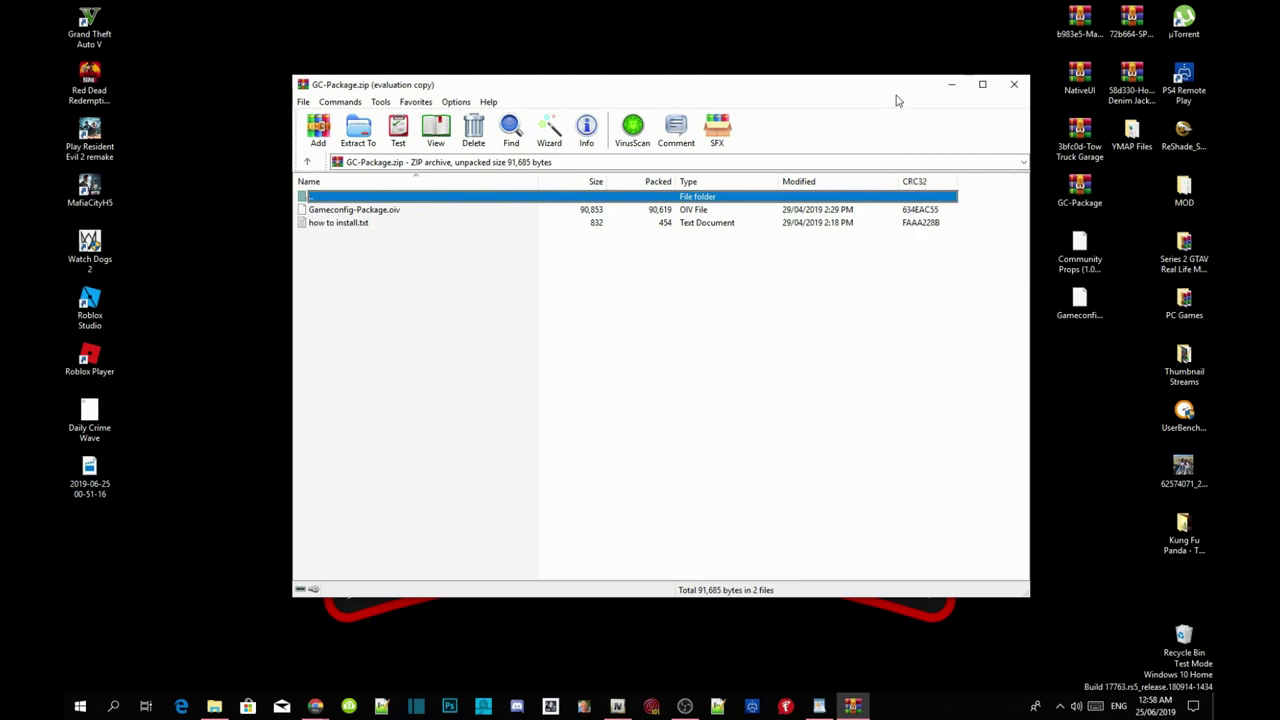
click(1020, 90)
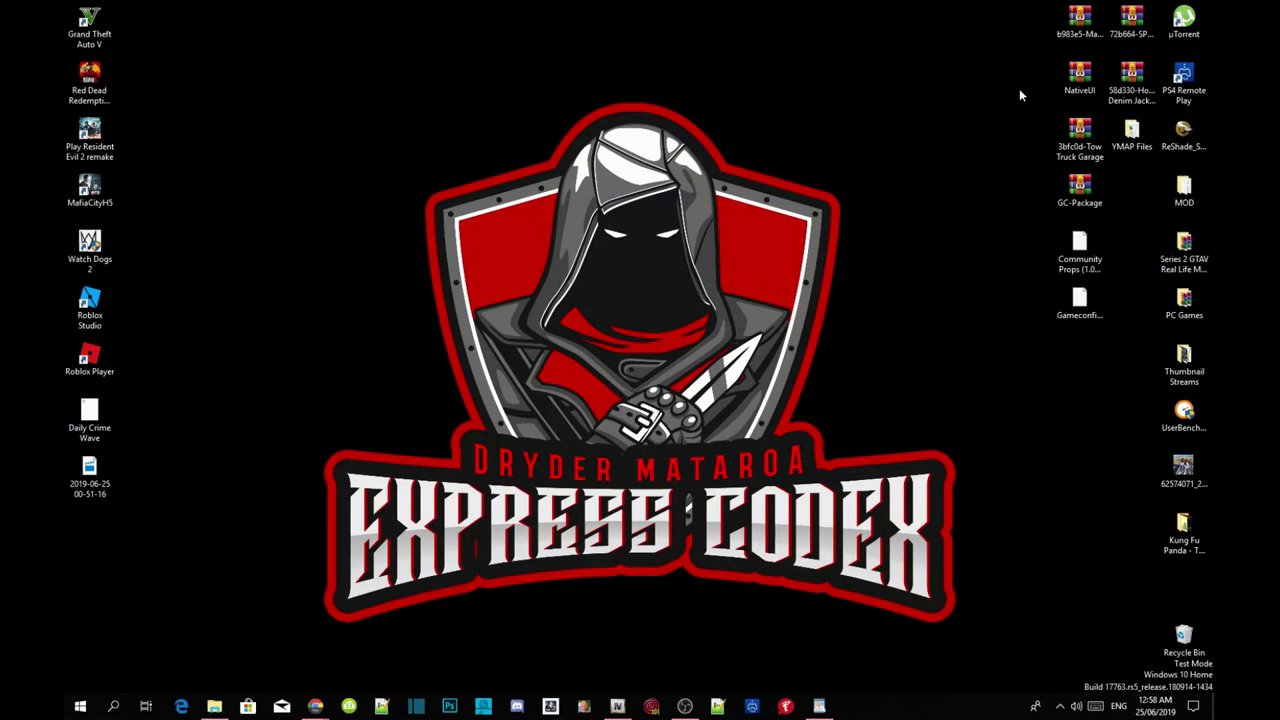
- Switch to OpenIV and install Gameconfig-Package.oiv from the desktop into the "mods" folder with the package installer
click(617, 706)
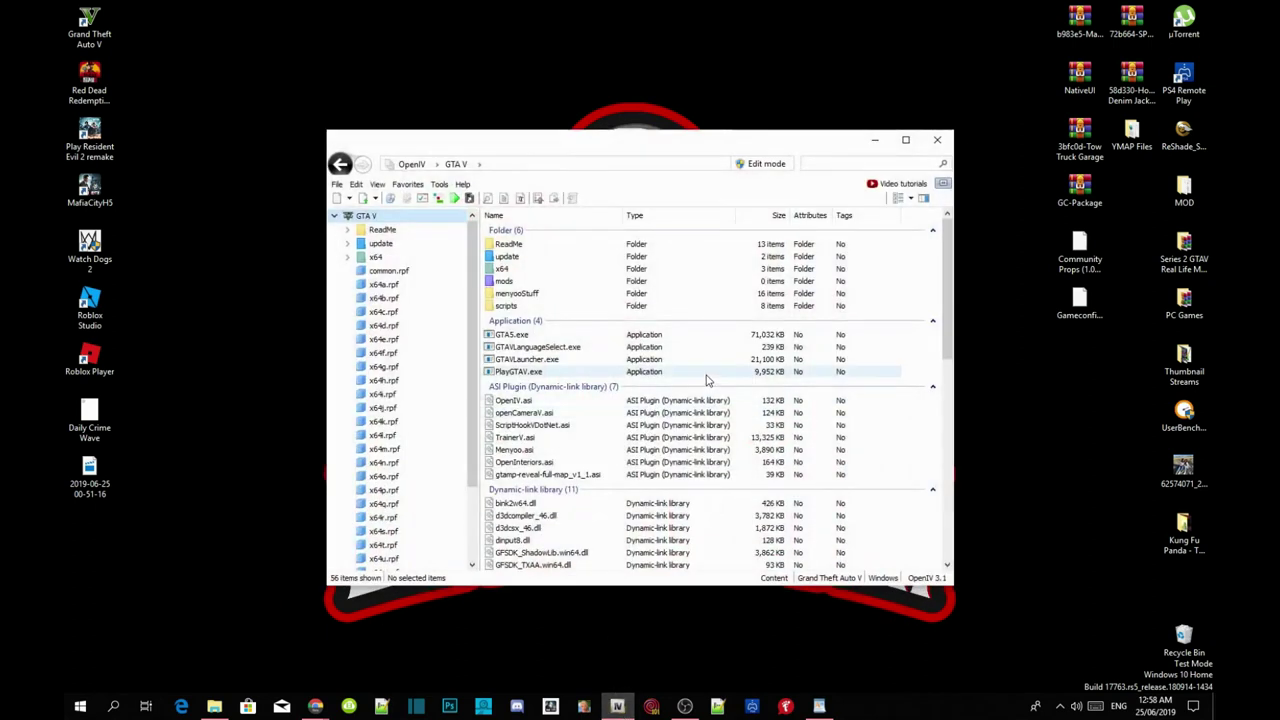
click(440, 186)
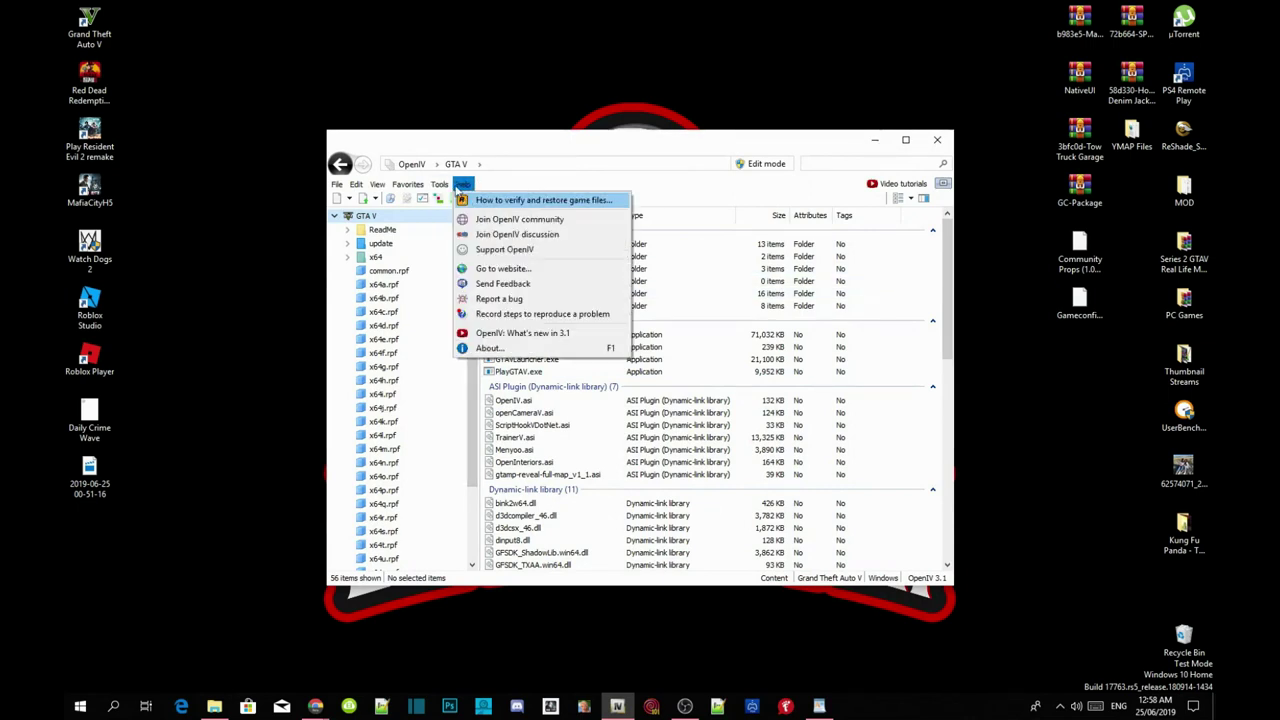
click(470, 282)
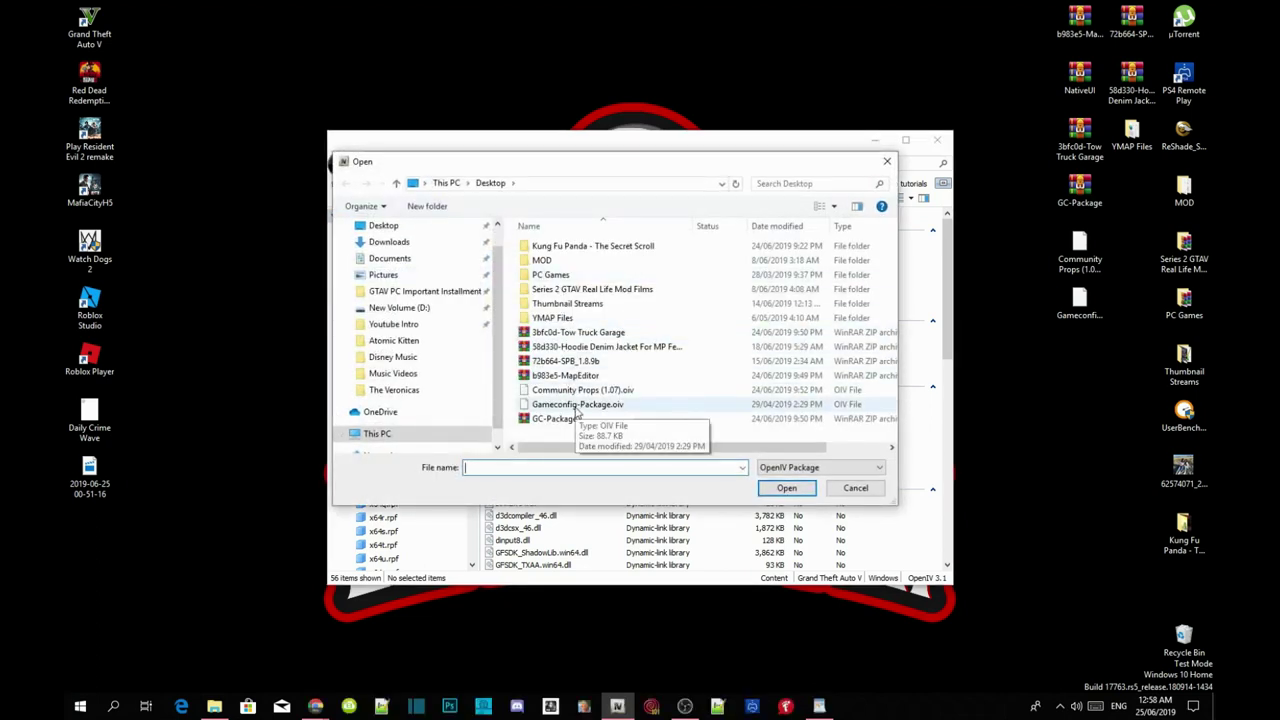
click(577, 407)
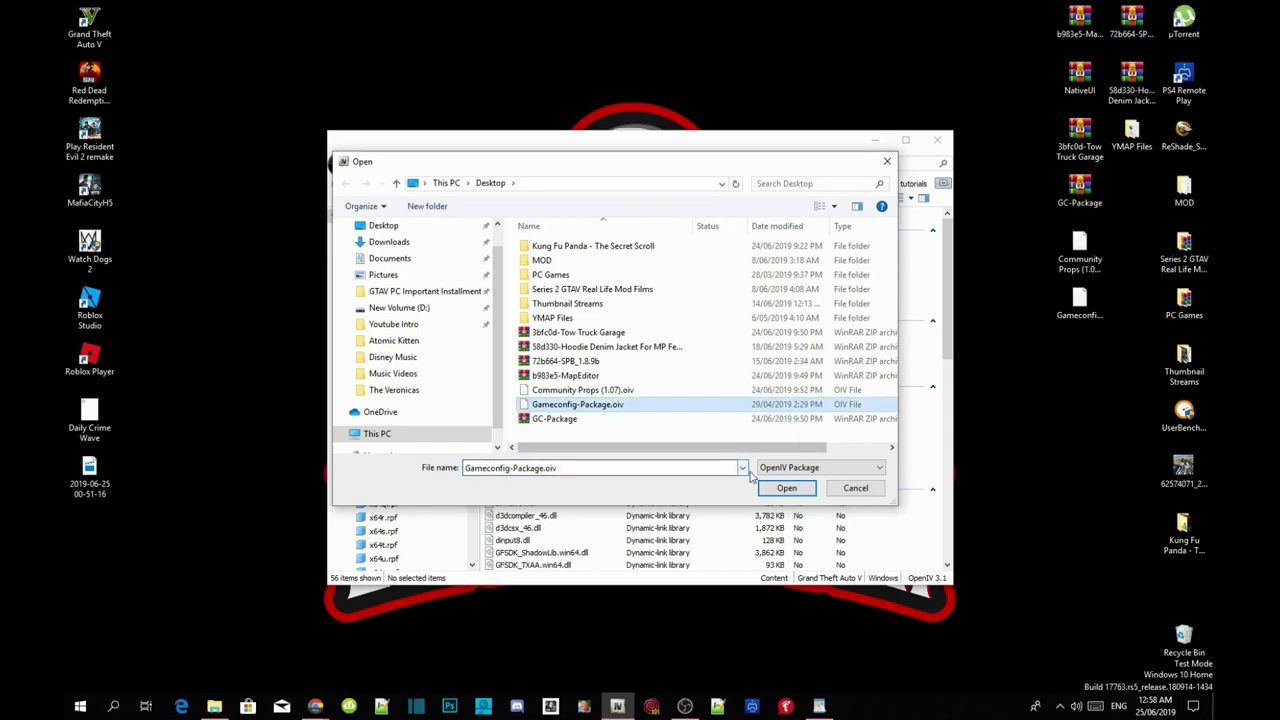
click(786, 490)
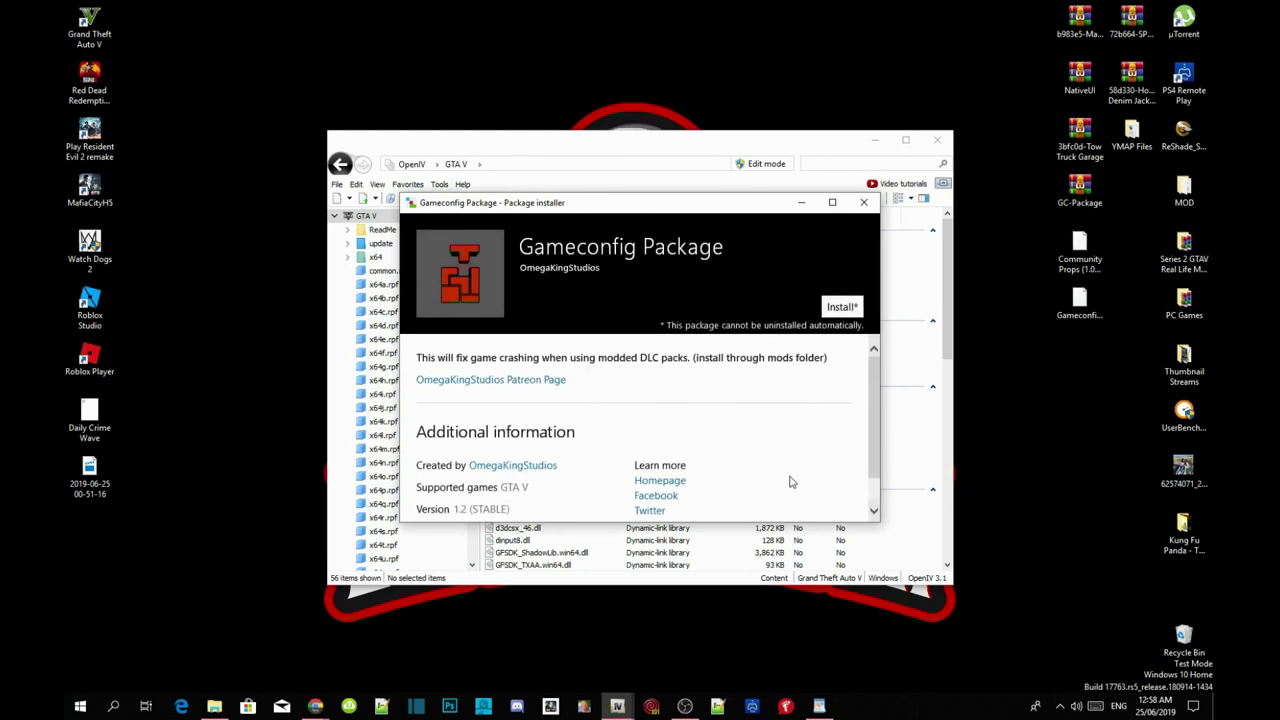
click(843, 310)
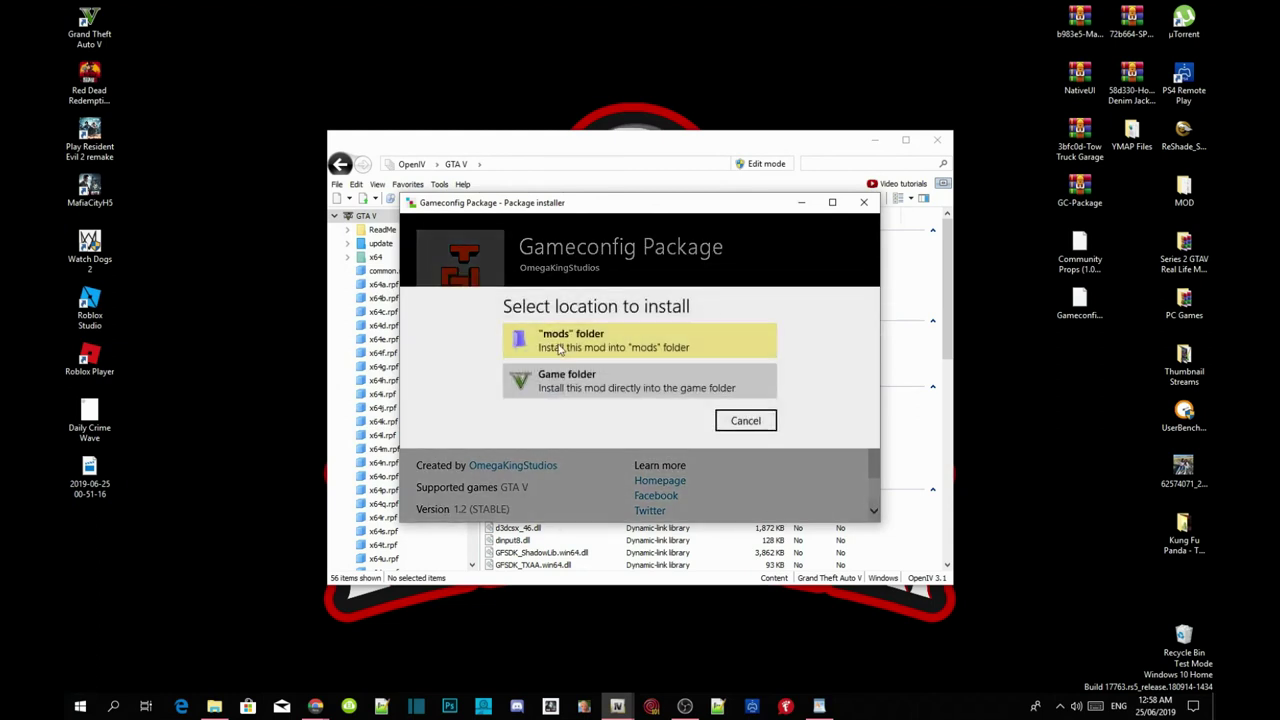
click(642, 348)
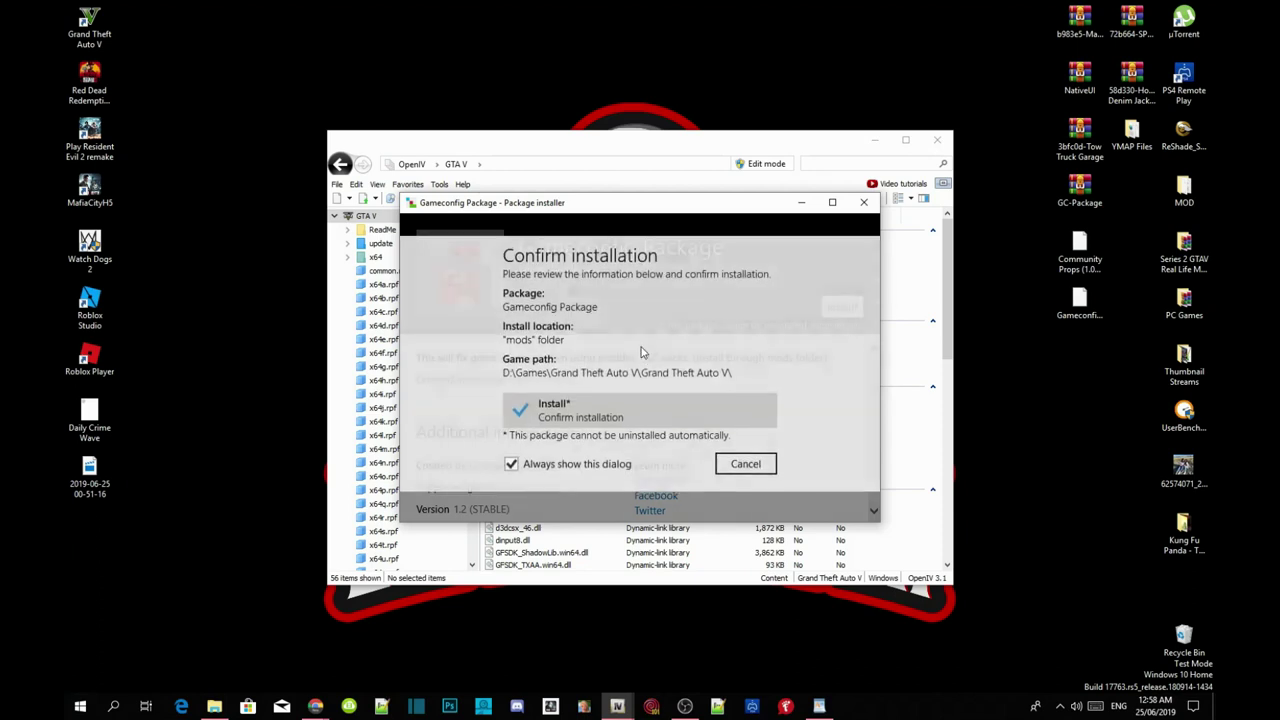
click(643, 422)
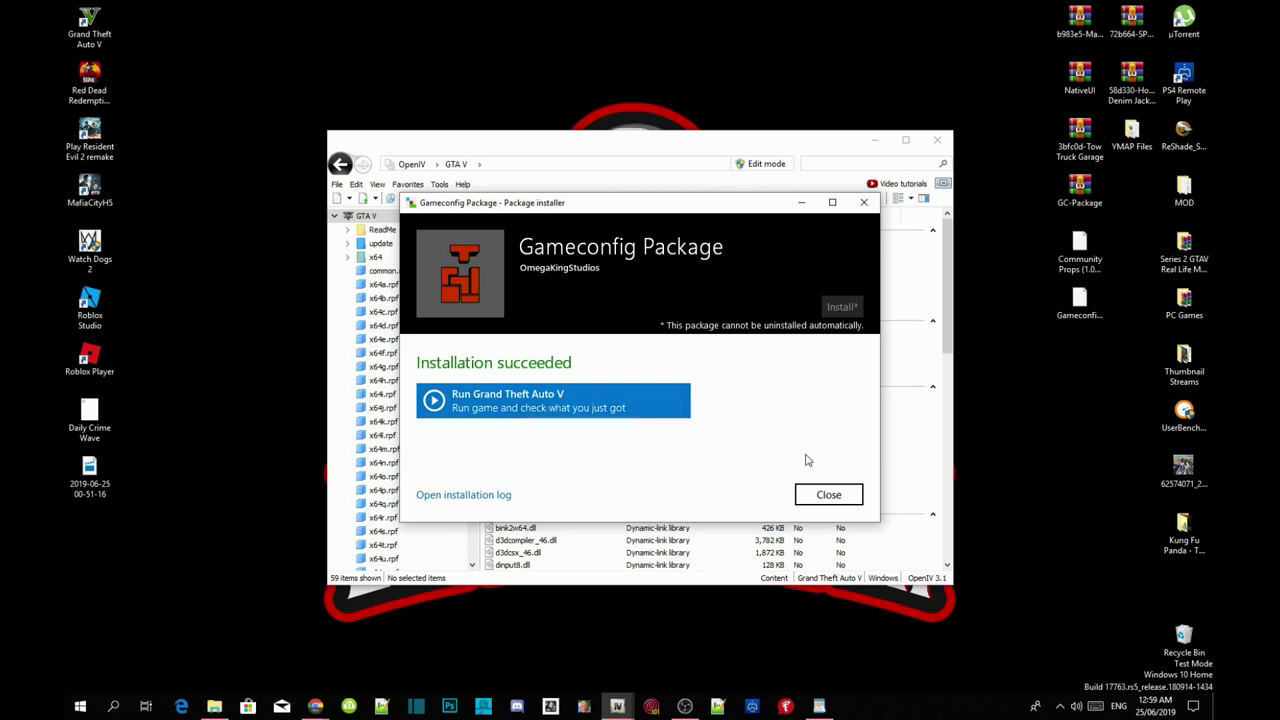
click(845, 494)
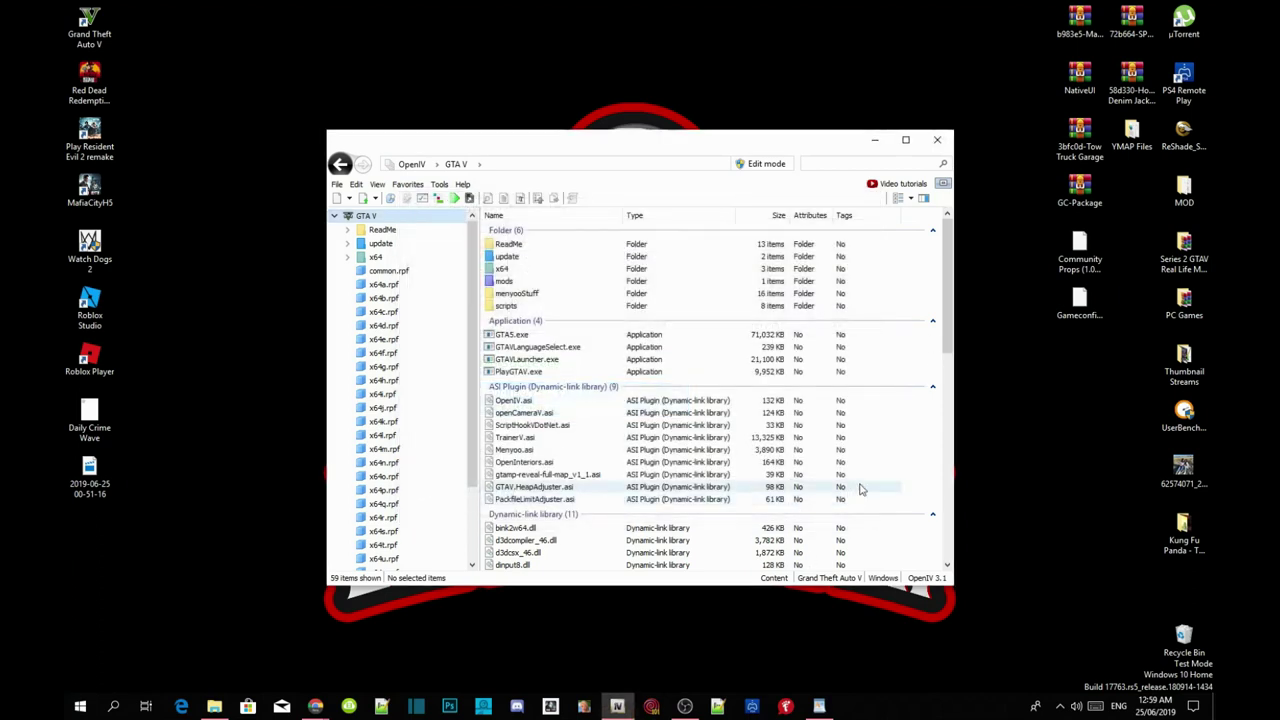
- Install the Community Props (1.07).oiv package from the desktop into the "mods" folder and close OpenIV
click(441, 185)
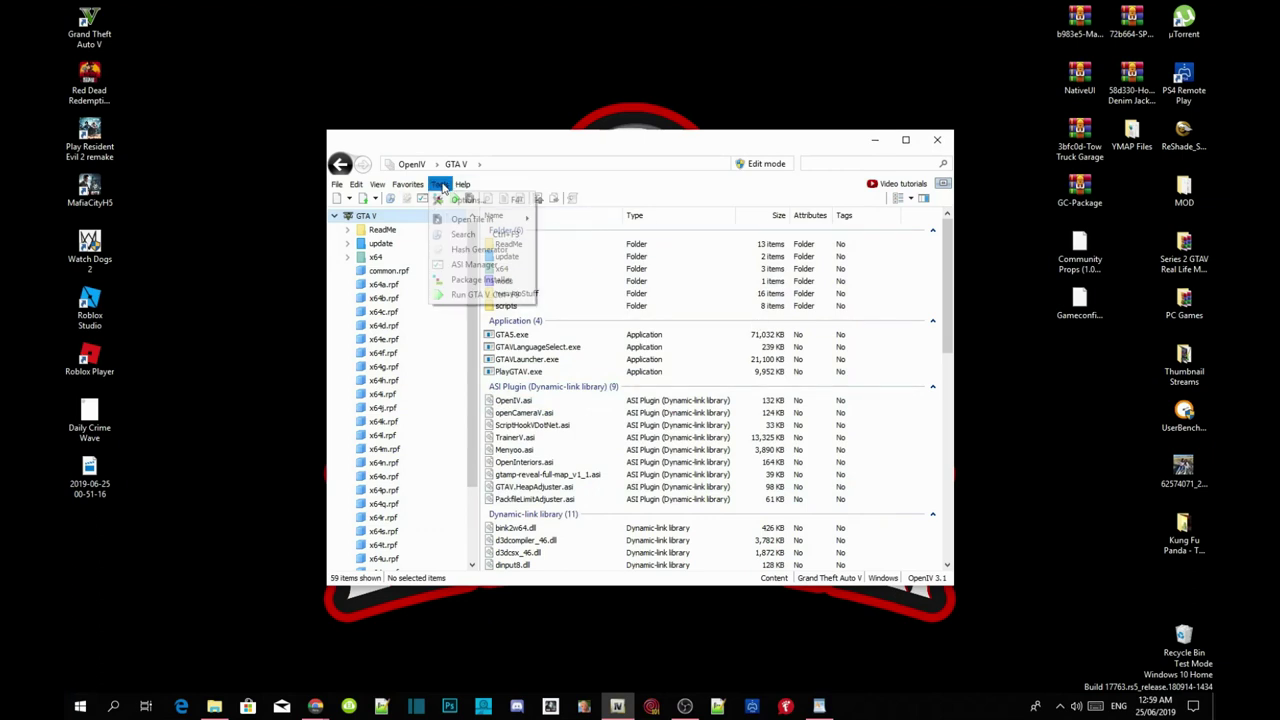
click(463, 283)
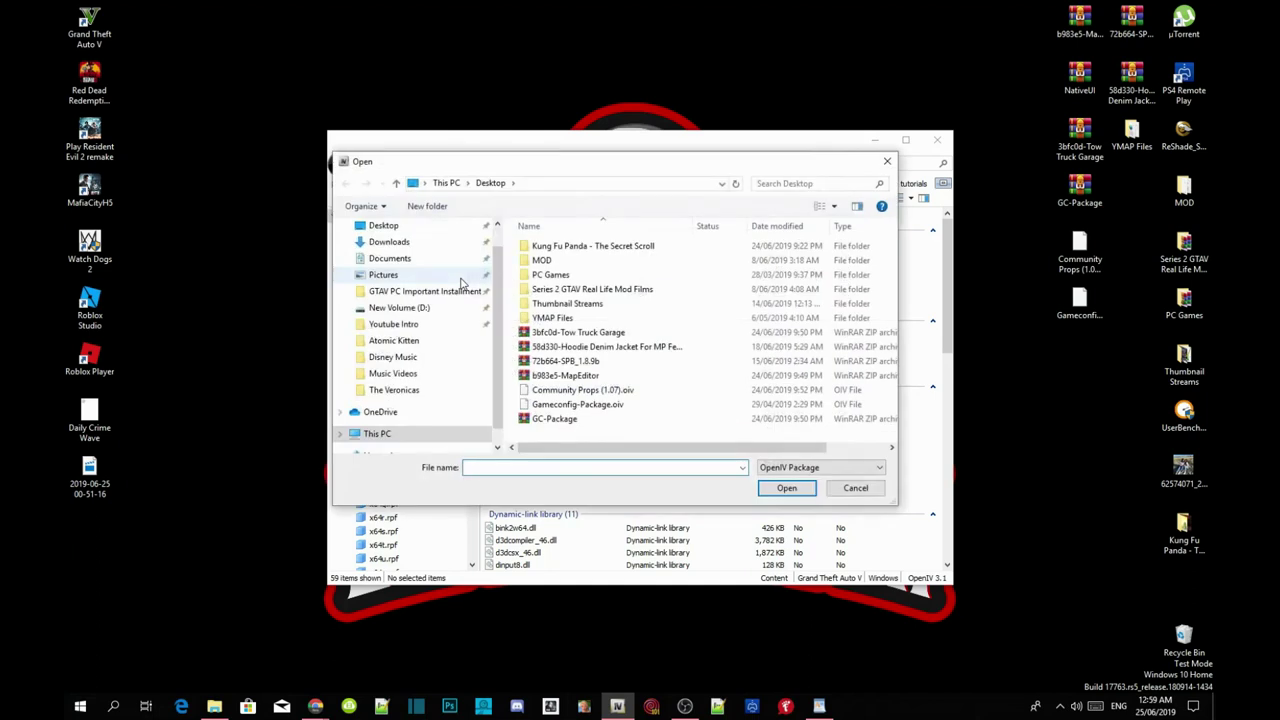
click(616, 395)
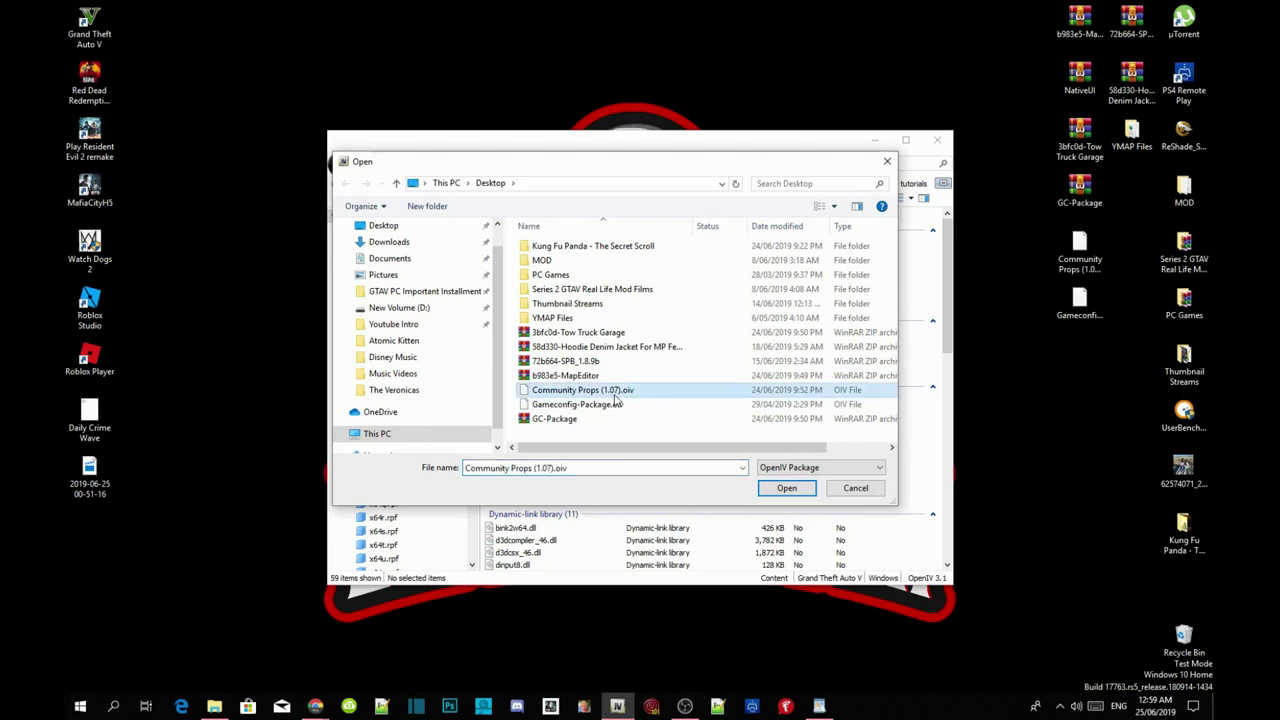
click(785, 489)
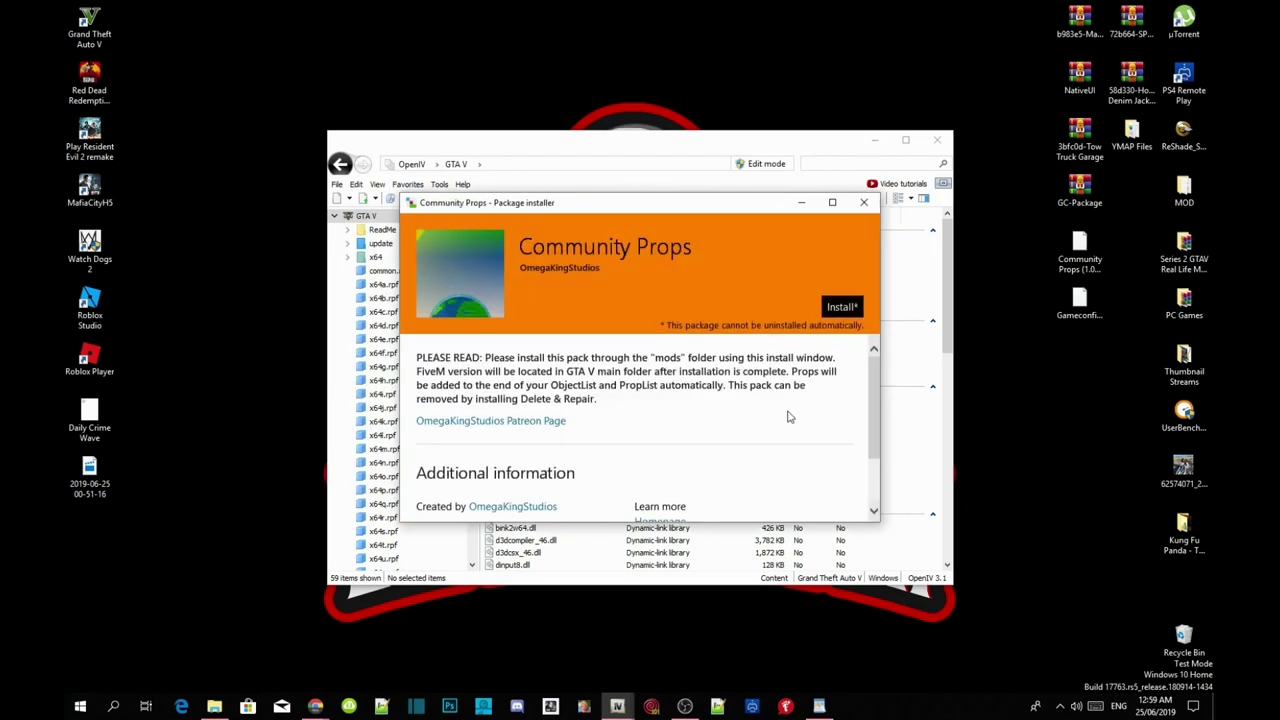
click(843, 309)
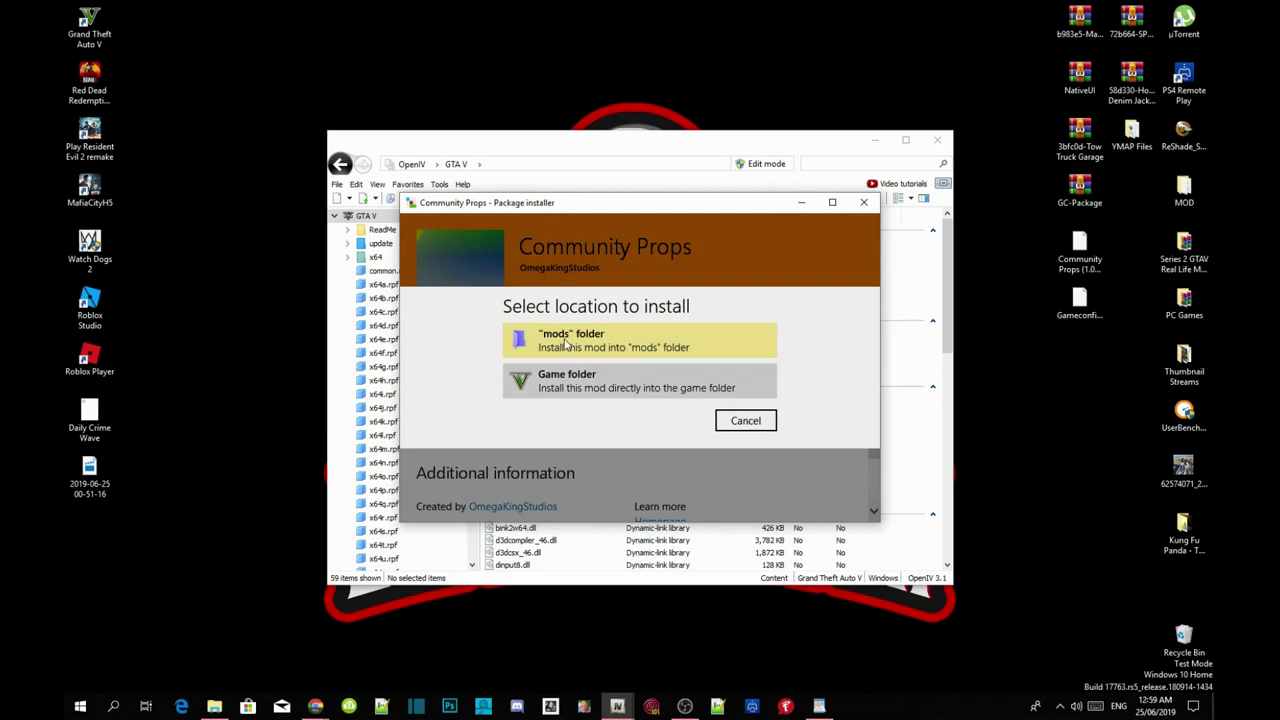
click(566, 344)
click(623, 418)
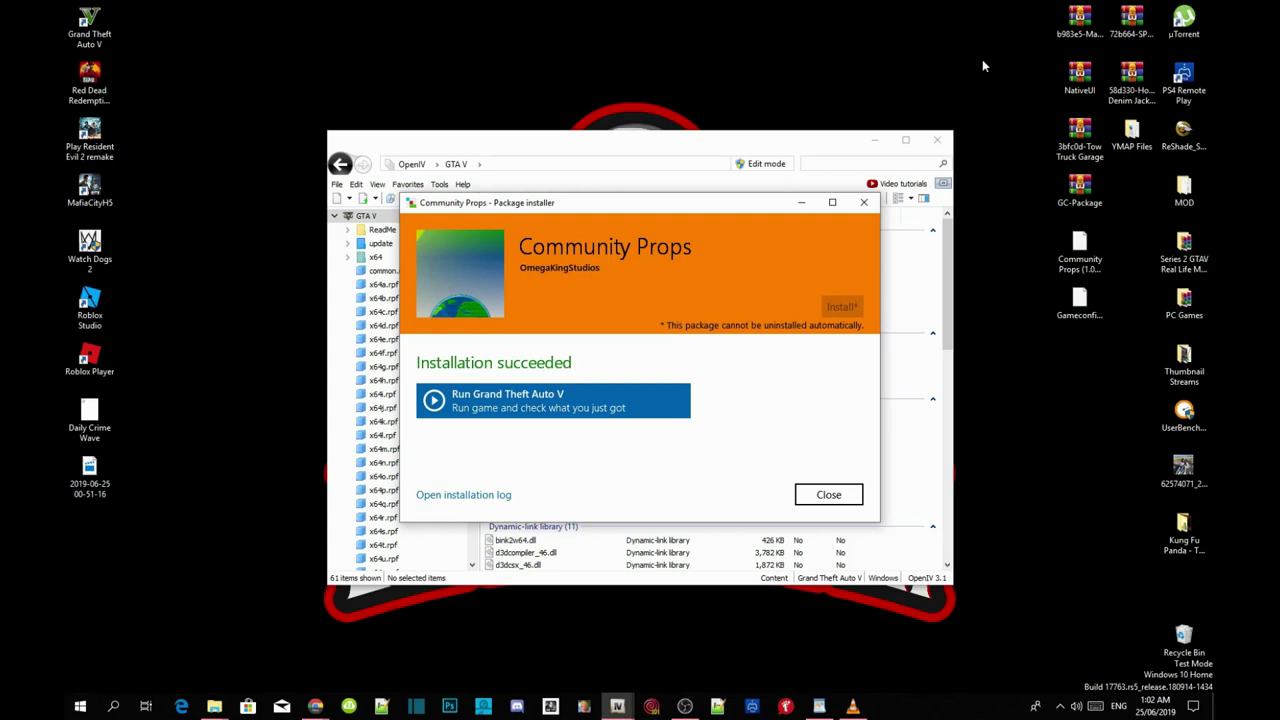
click(845, 494)
drag(804, 146, 850, 119)
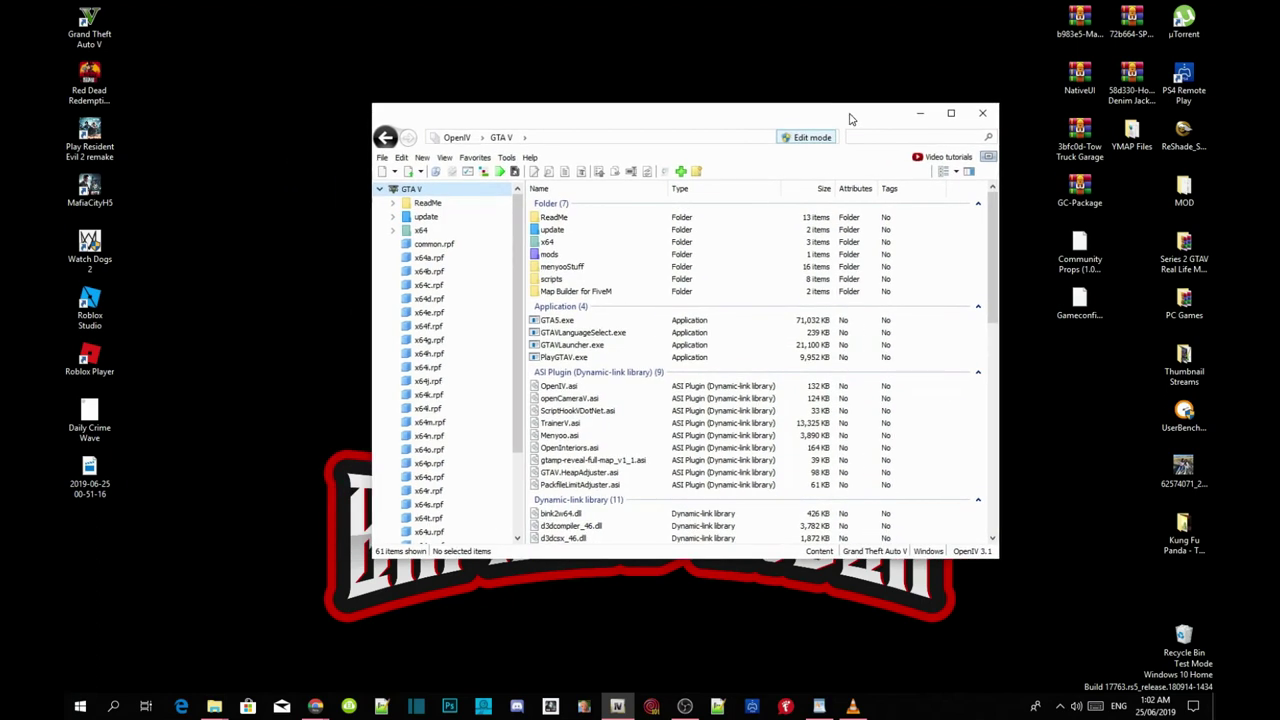
click(984, 113)
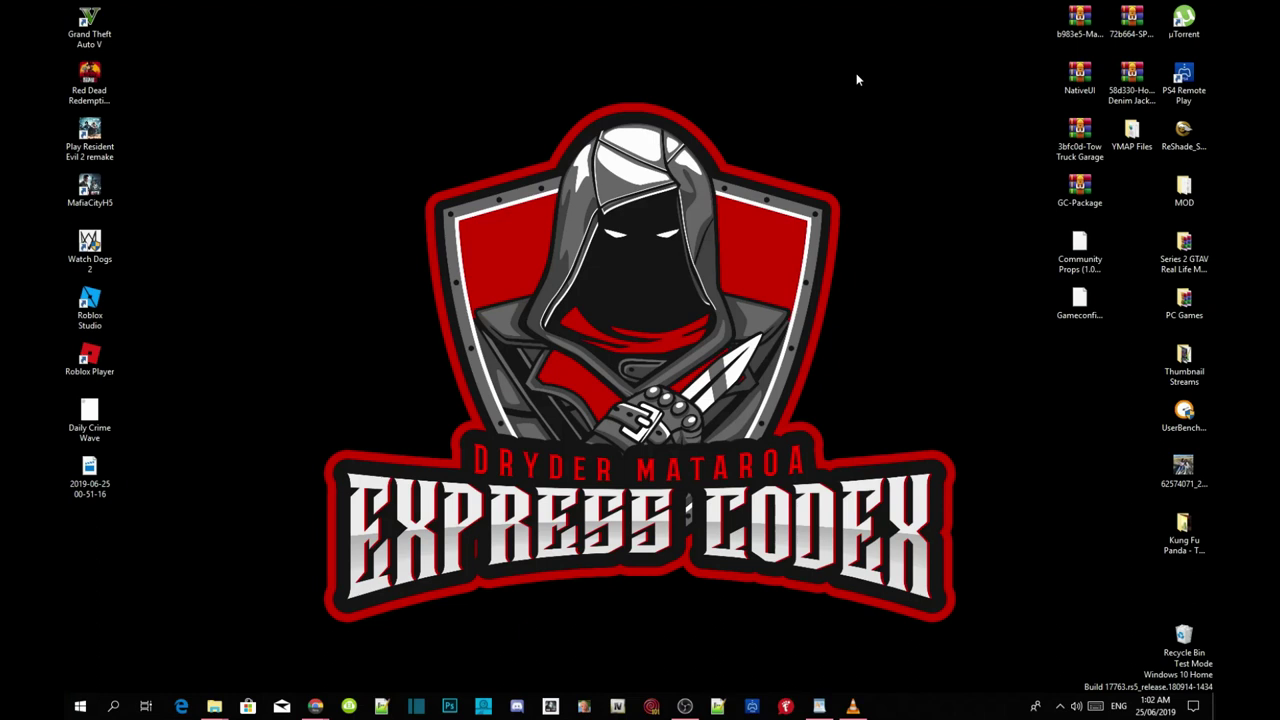
- Restore the Grand Theft Auto V folder window and place it beside the desktop archives
click(1075, 150)
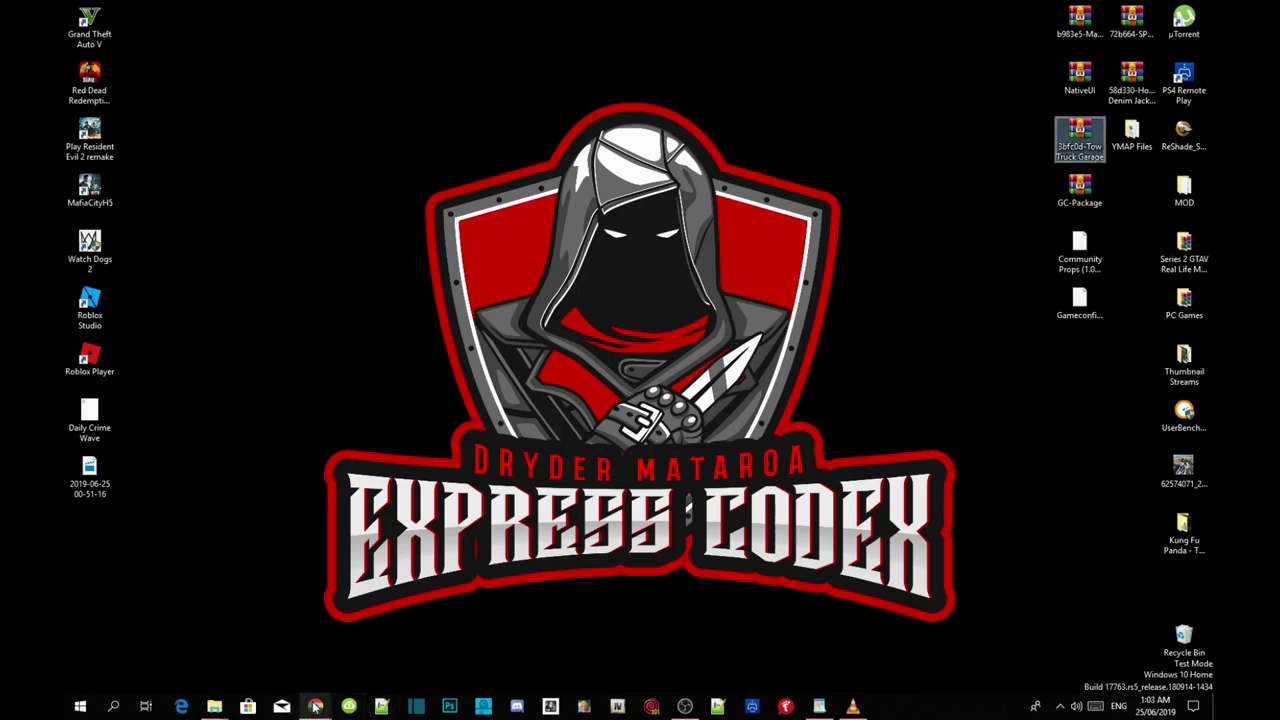
mouse_move(316, 707)
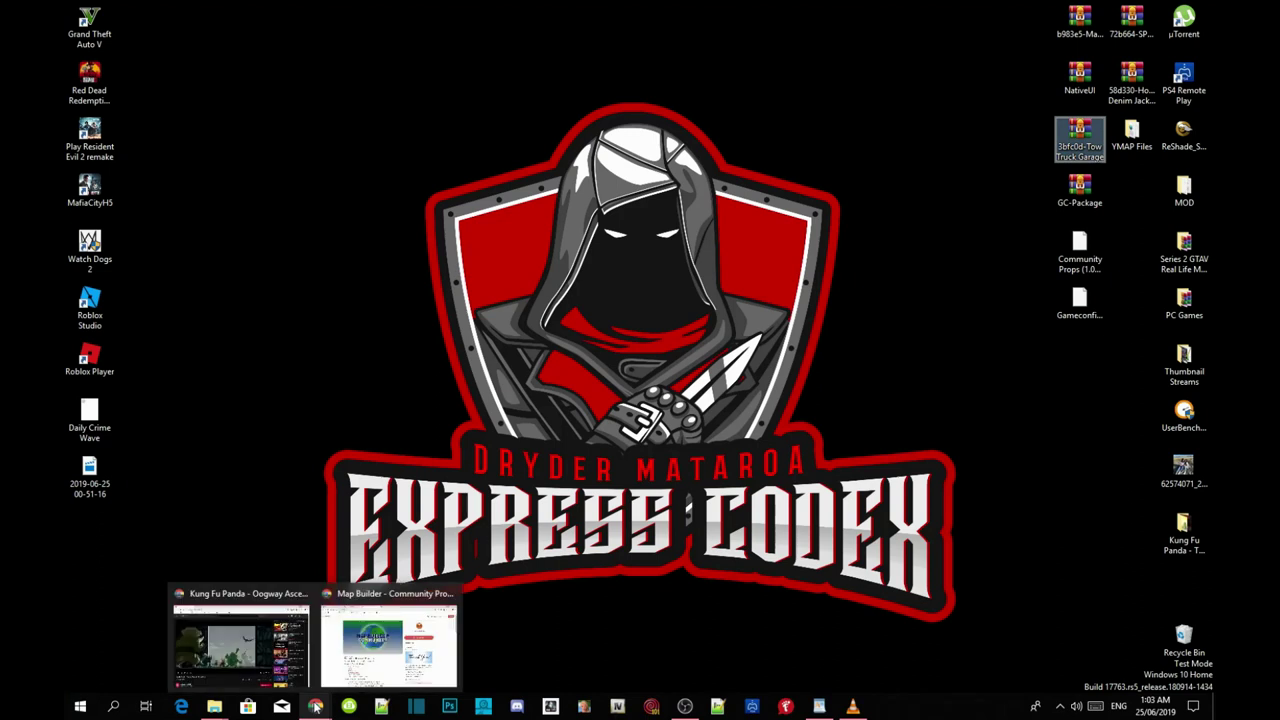
mouse_move(214, 707)
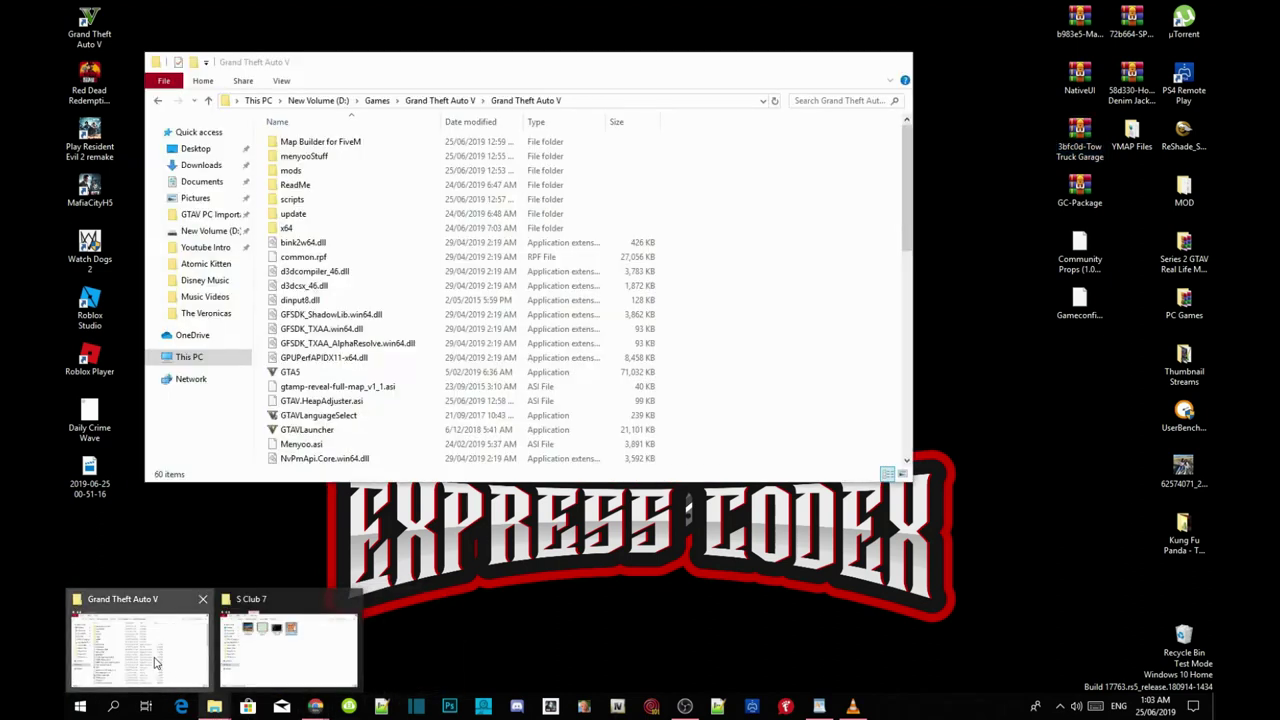
click(155, 662)
drag(778, 64, 852, 72)
scroll(818, 240, down, 4)
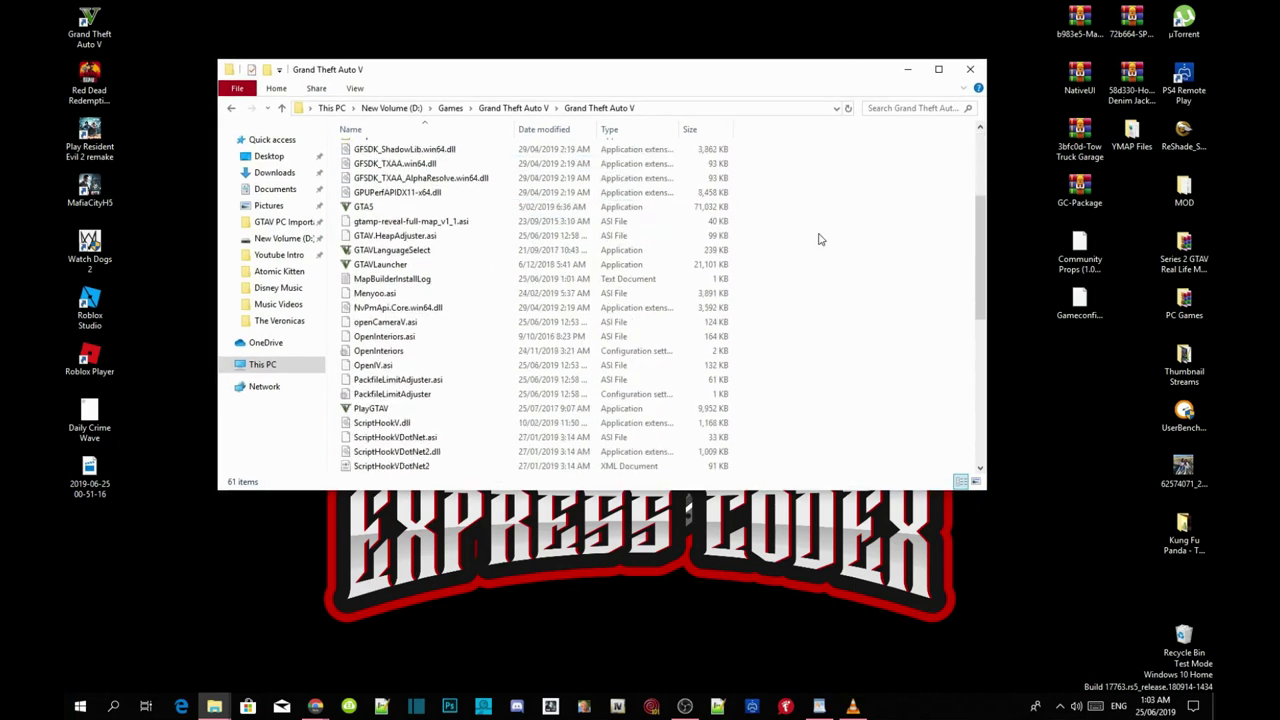
scroll(818, 240, down, 5)
drag(856, 73, 829, 76)
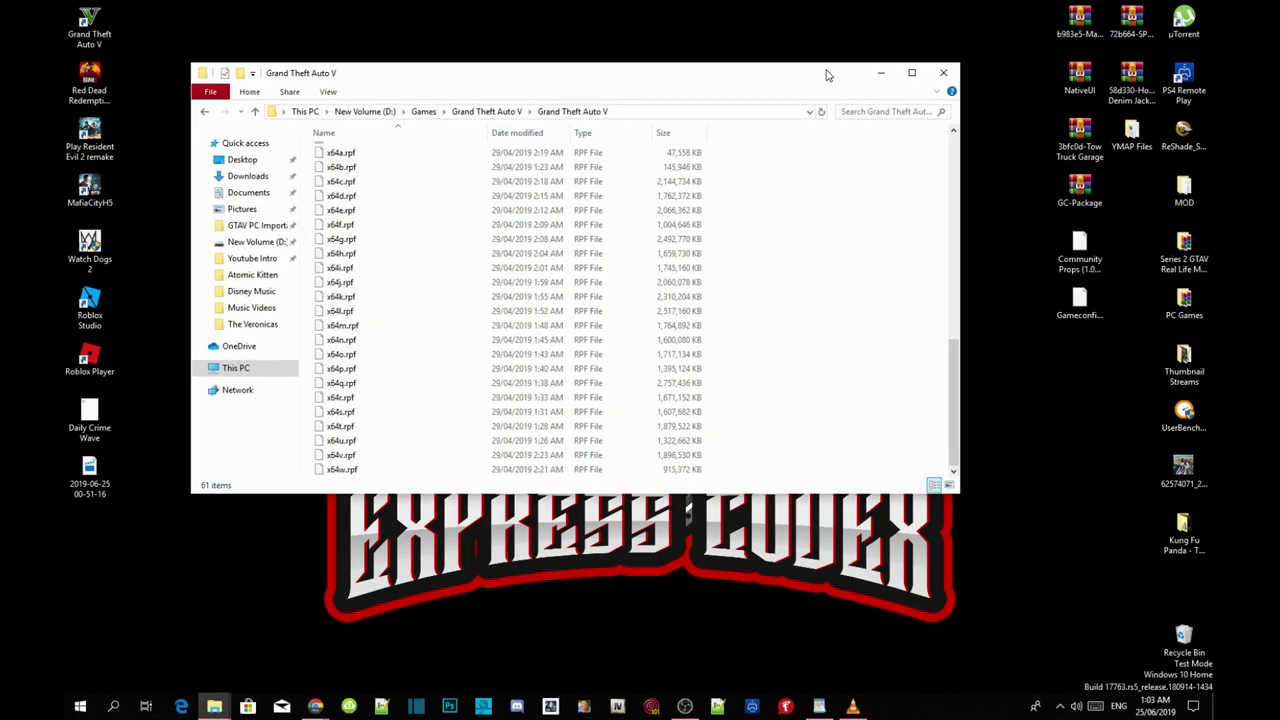
- Open the 3bfc0d-Tow Truck Garage archive beside the game folder and enter its Tow Truck Garage folder
double_click(1082, 136)
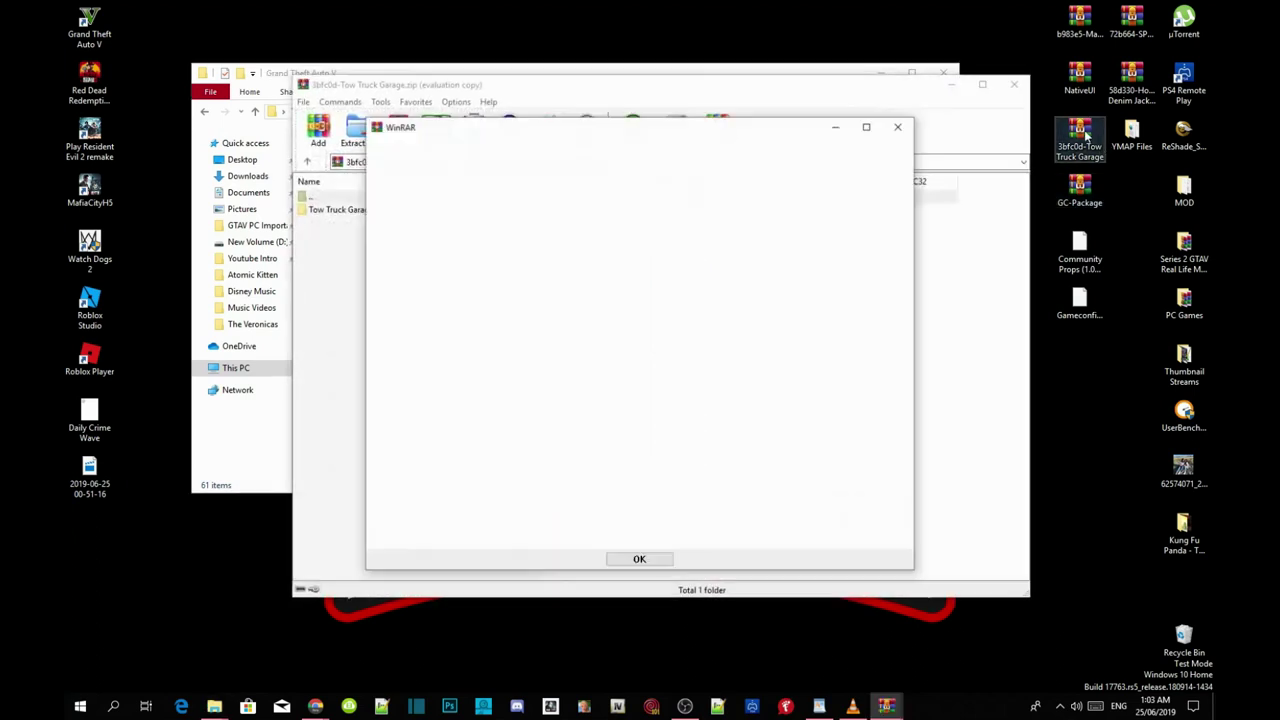
click(899, 127)
drag(383, 88, 1062, 92)
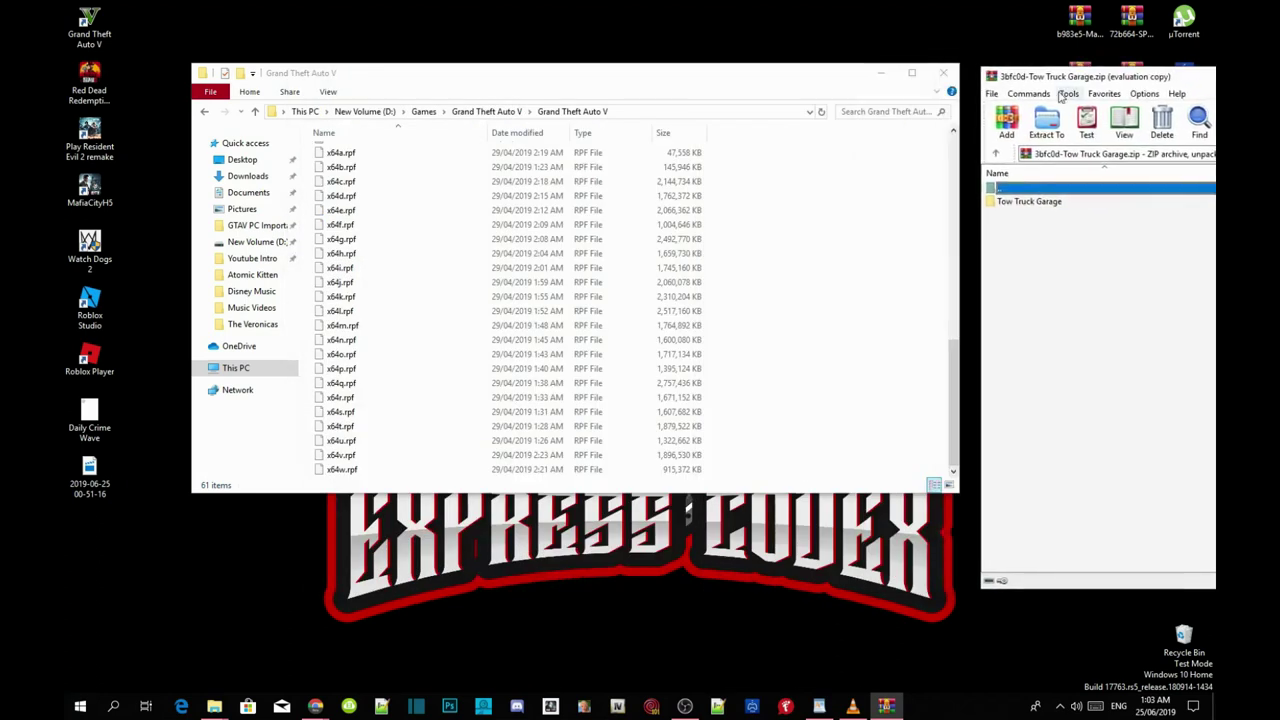
double_click(1039, 204)
- Copy Tow.xml from the archive into the main Grand Theft Auto V folder
click(1034, 318)
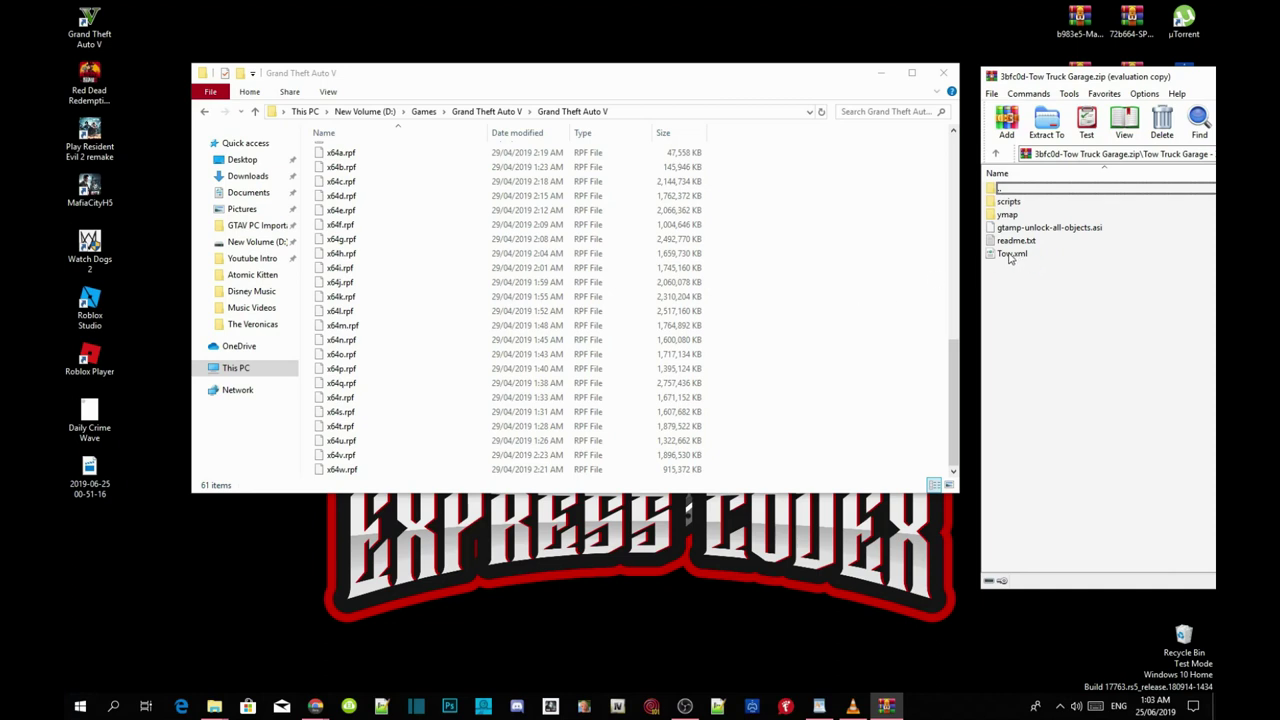
click(1010, 256)
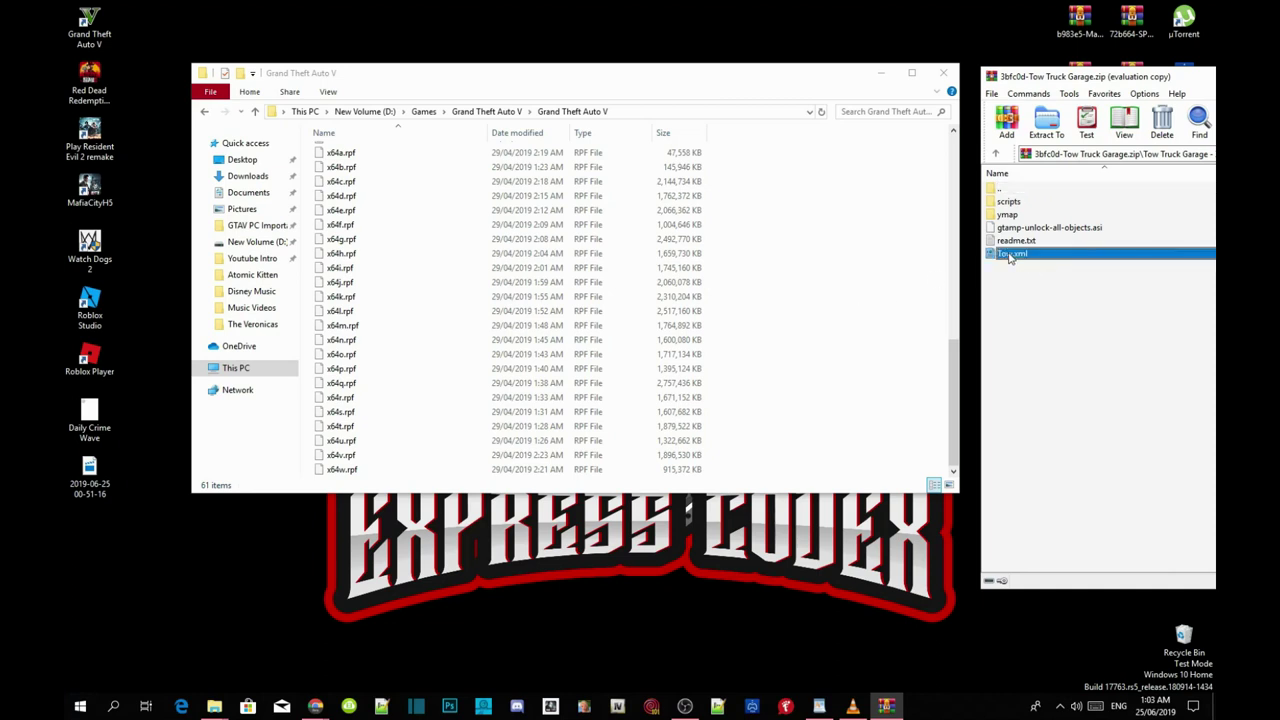
drag(1010, 256, 876, 302)
scroll(876, 302, up, 2)
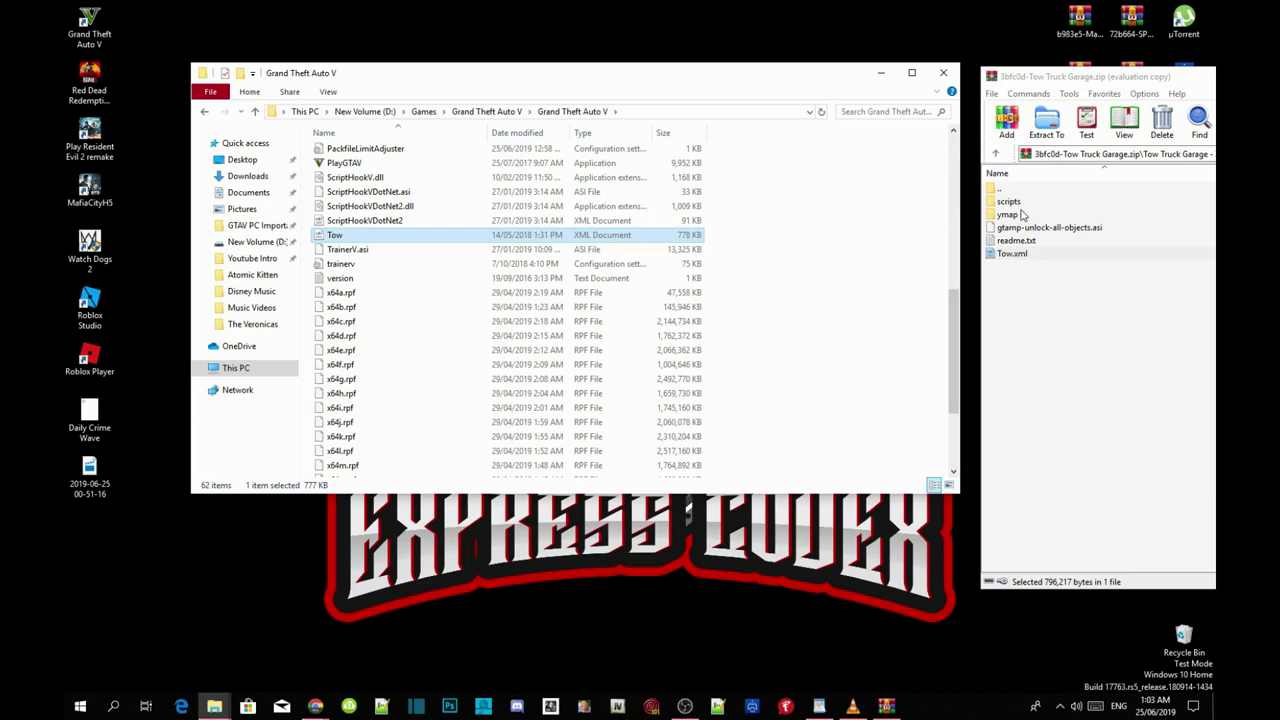
- Close the Tow Truck Garage archive, then refresh and close the Grand Theft Auto V folder
drag(1056, 77, 420, 84)
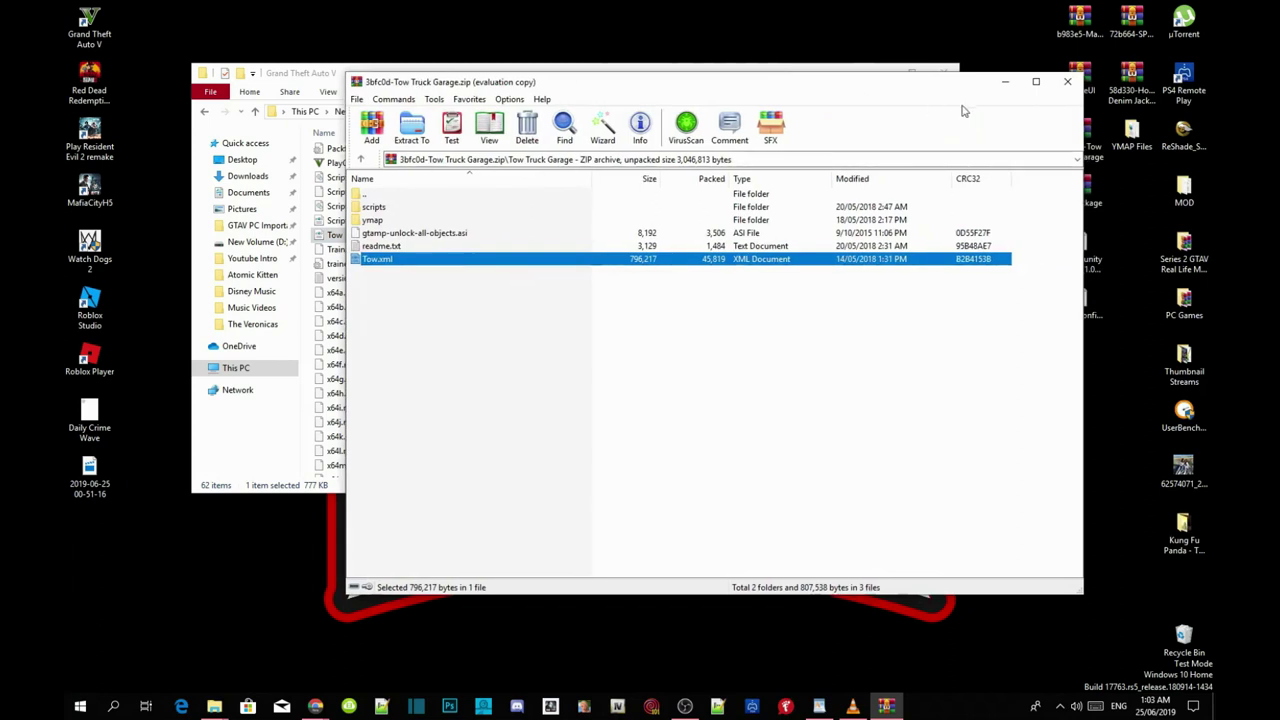
click(1065, 84)
right_click(851, 222)
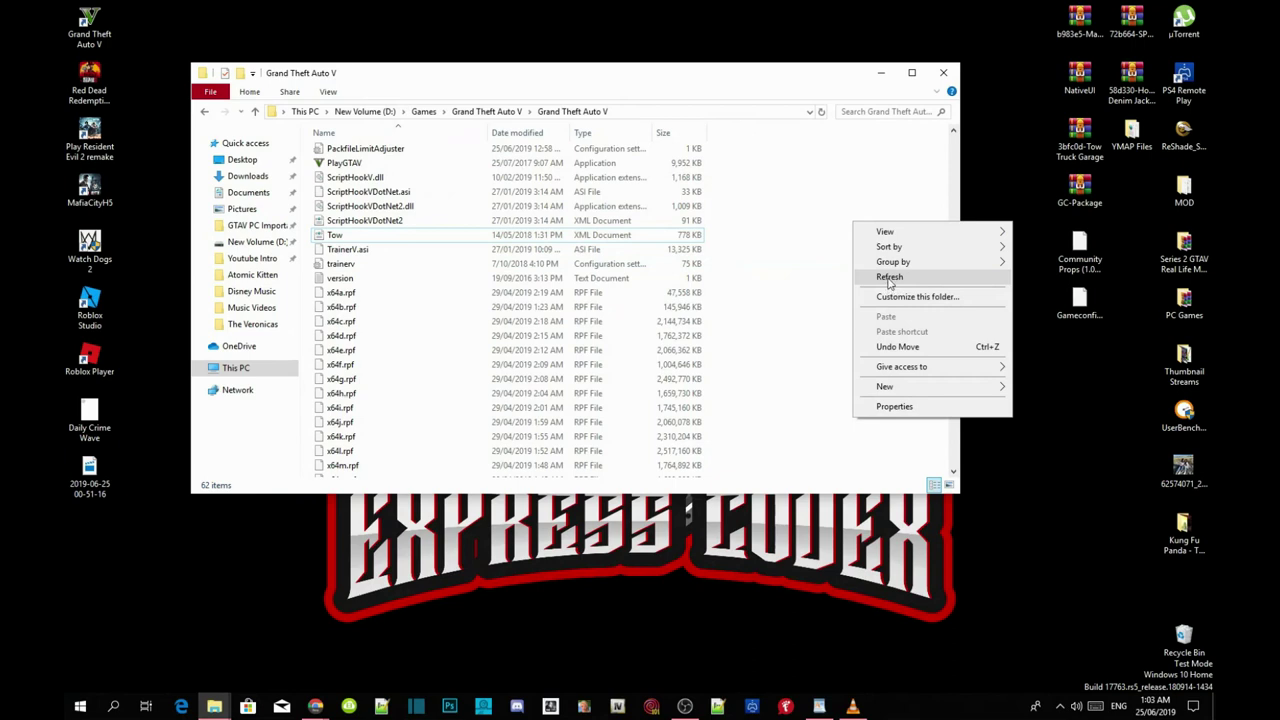
click(889, 278)
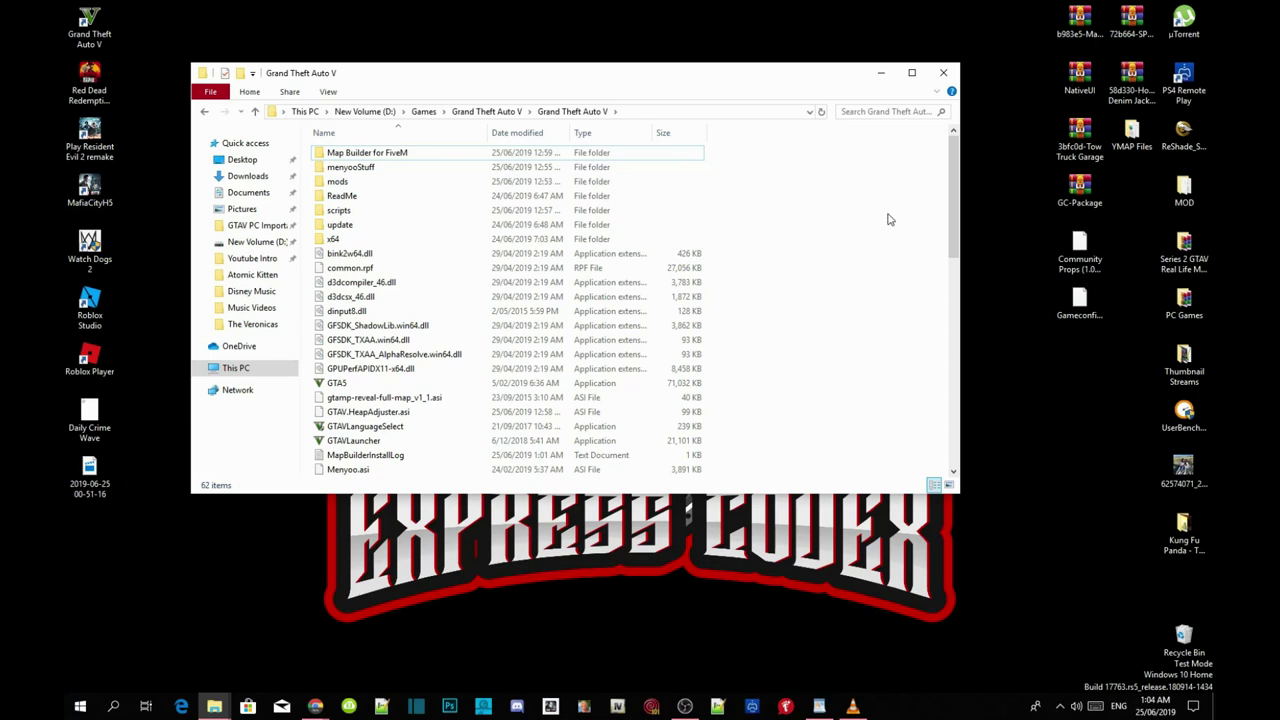
click(940, 78)
right_click(560, 58)
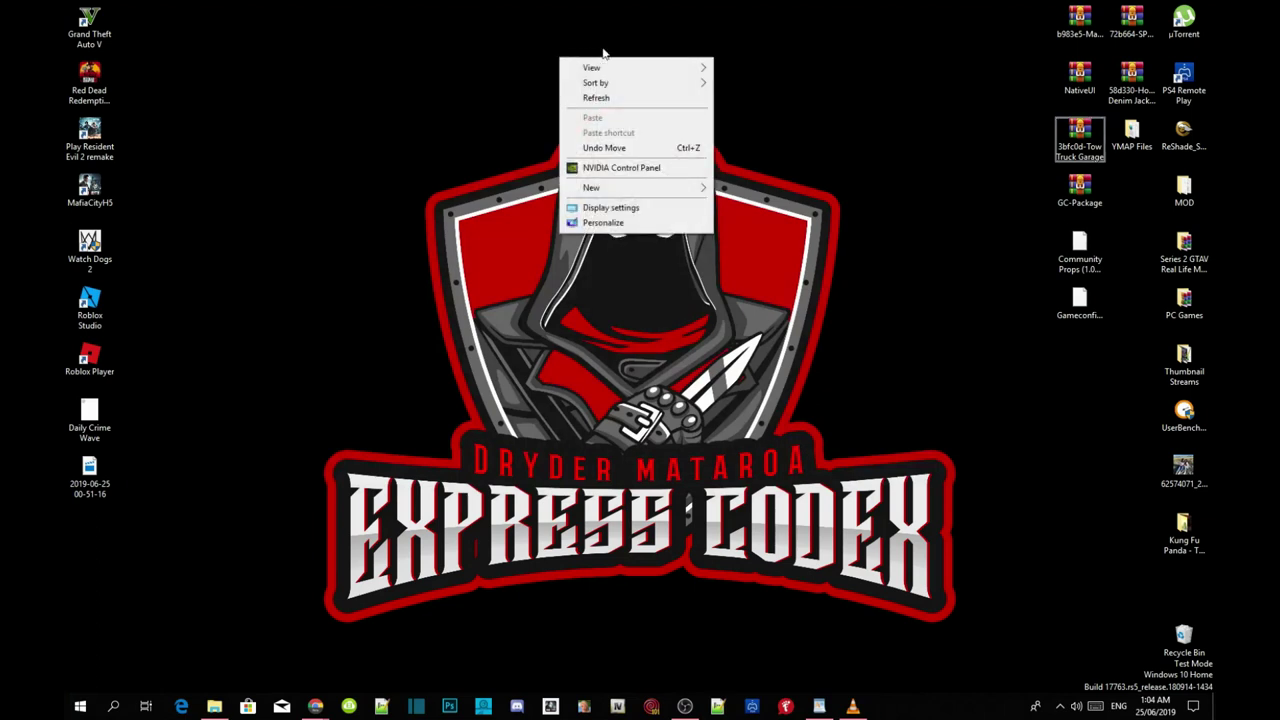
click(603, 100)
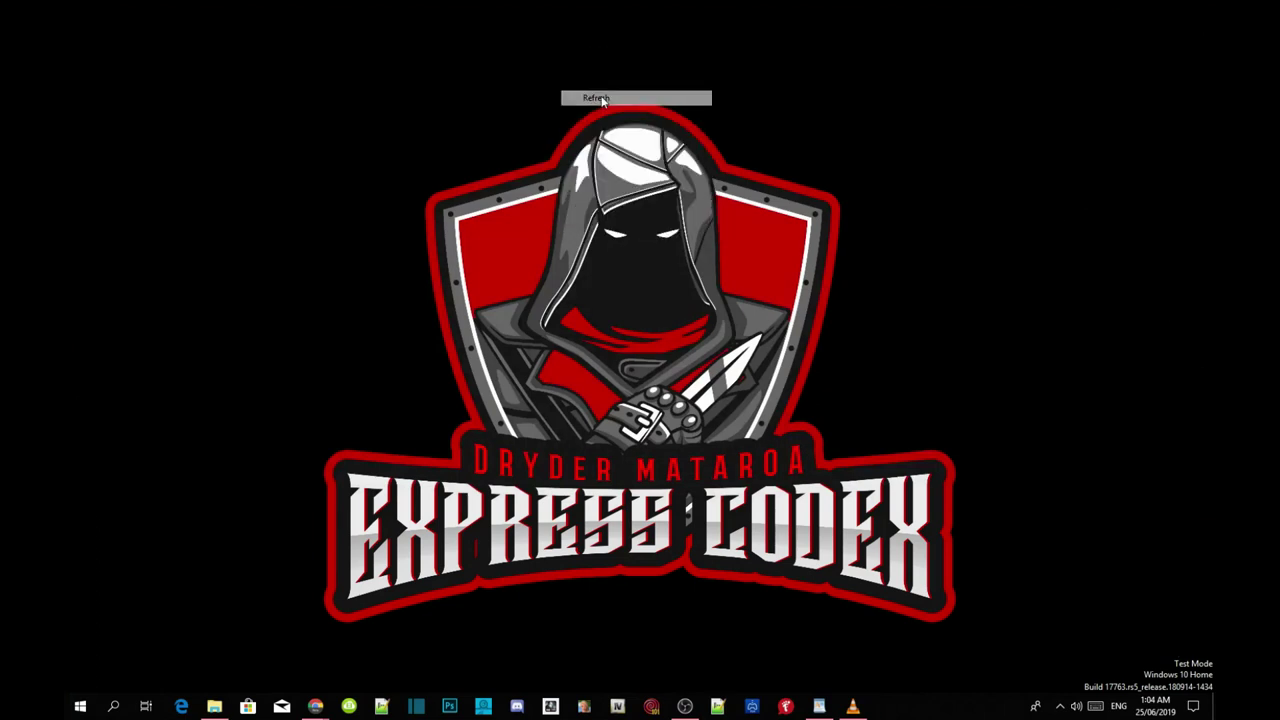
right_click(628, 61)
click(658, 99)
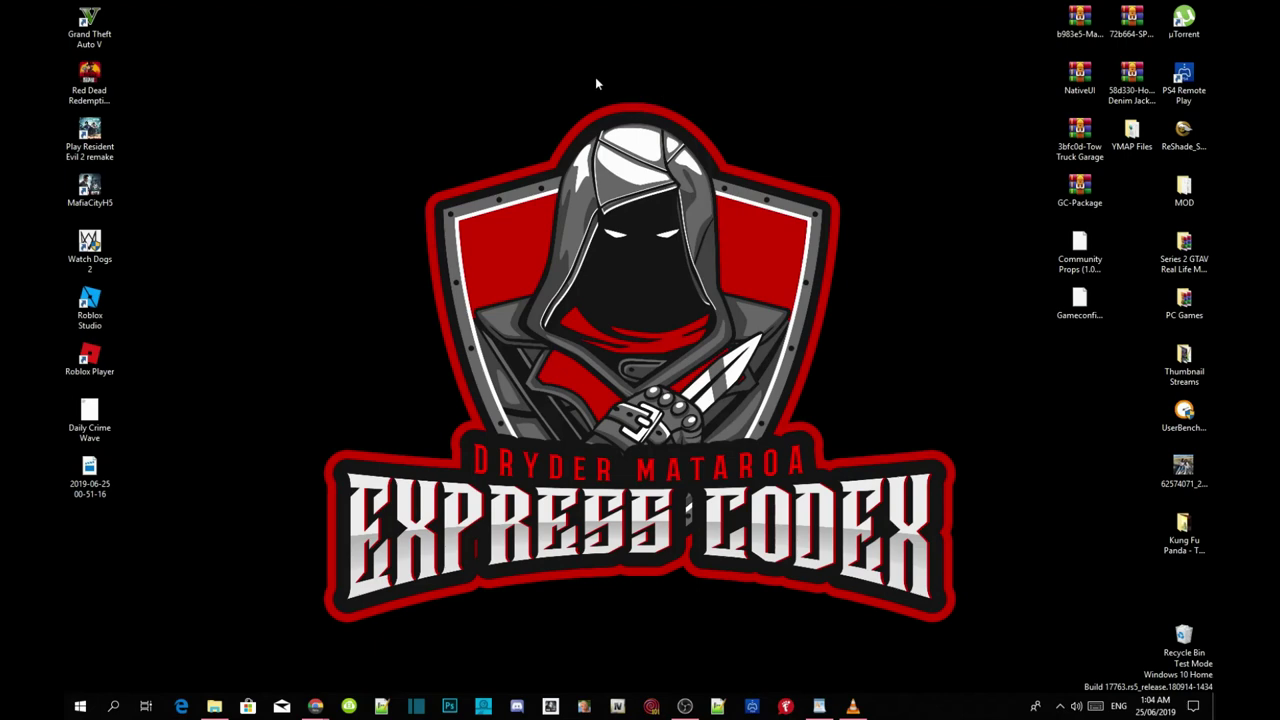
right_click(595, 77)
click(631, 119)
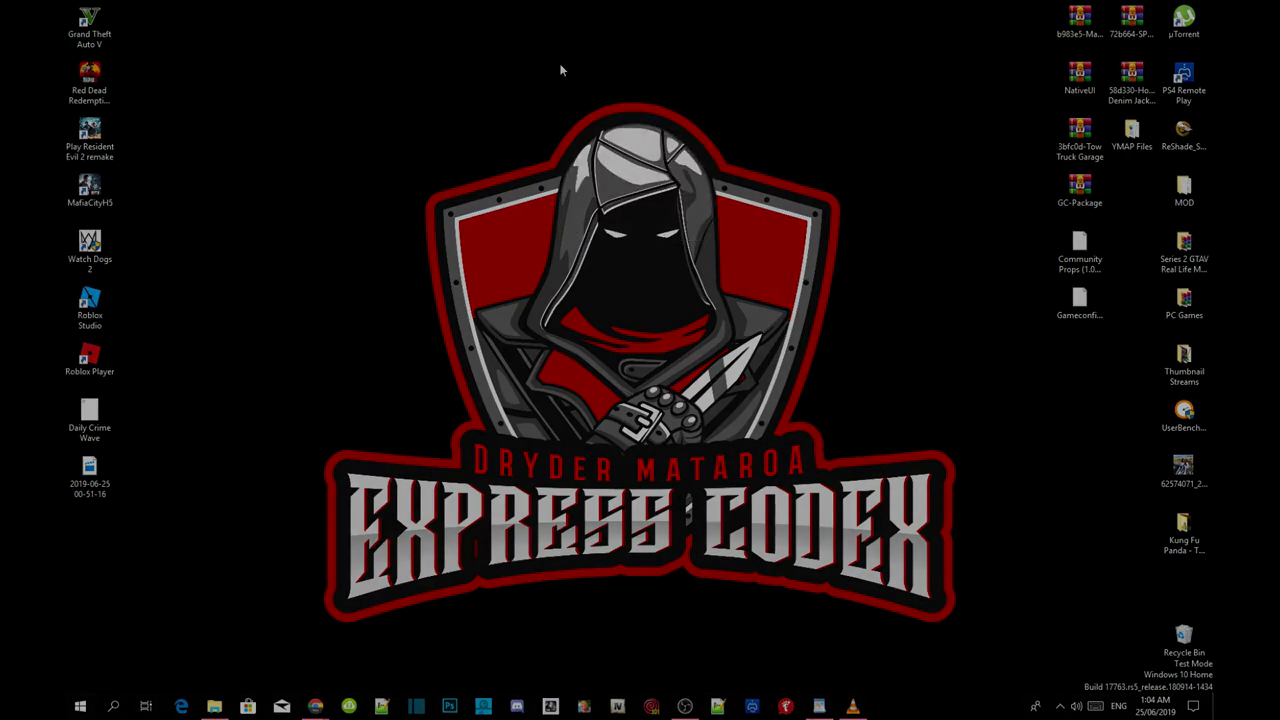
right_click(560, 66)
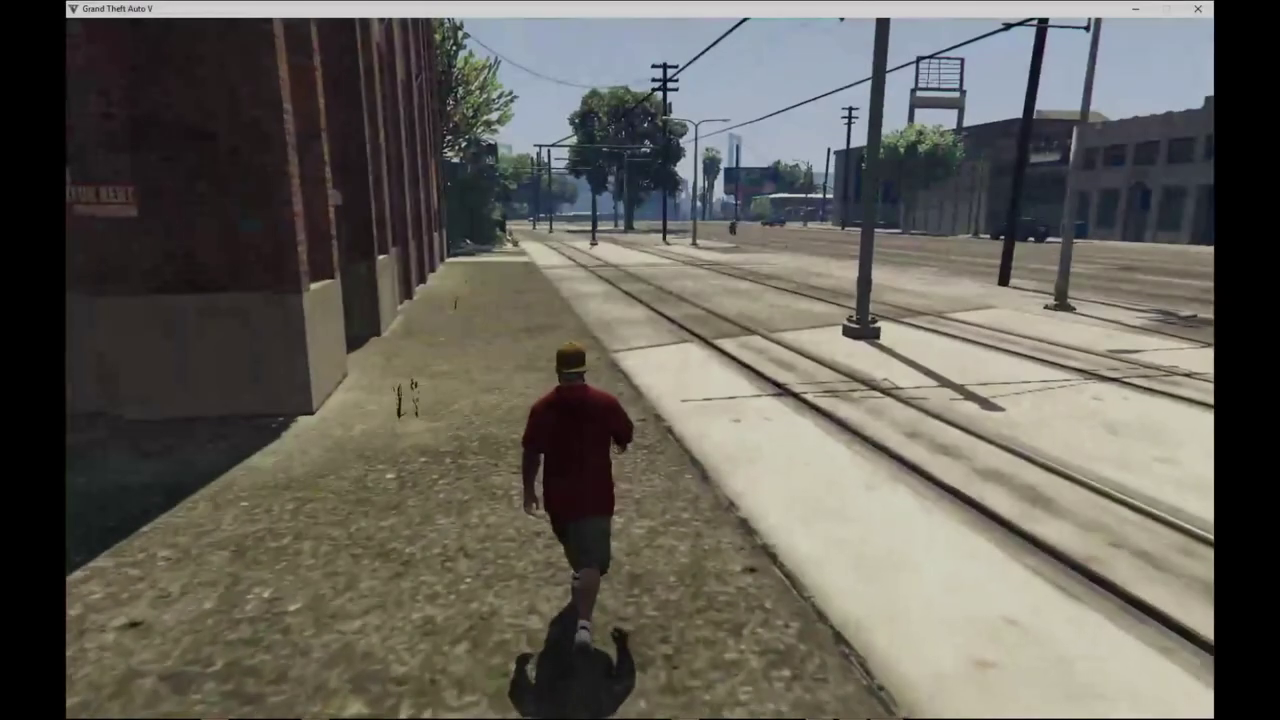
key(w)
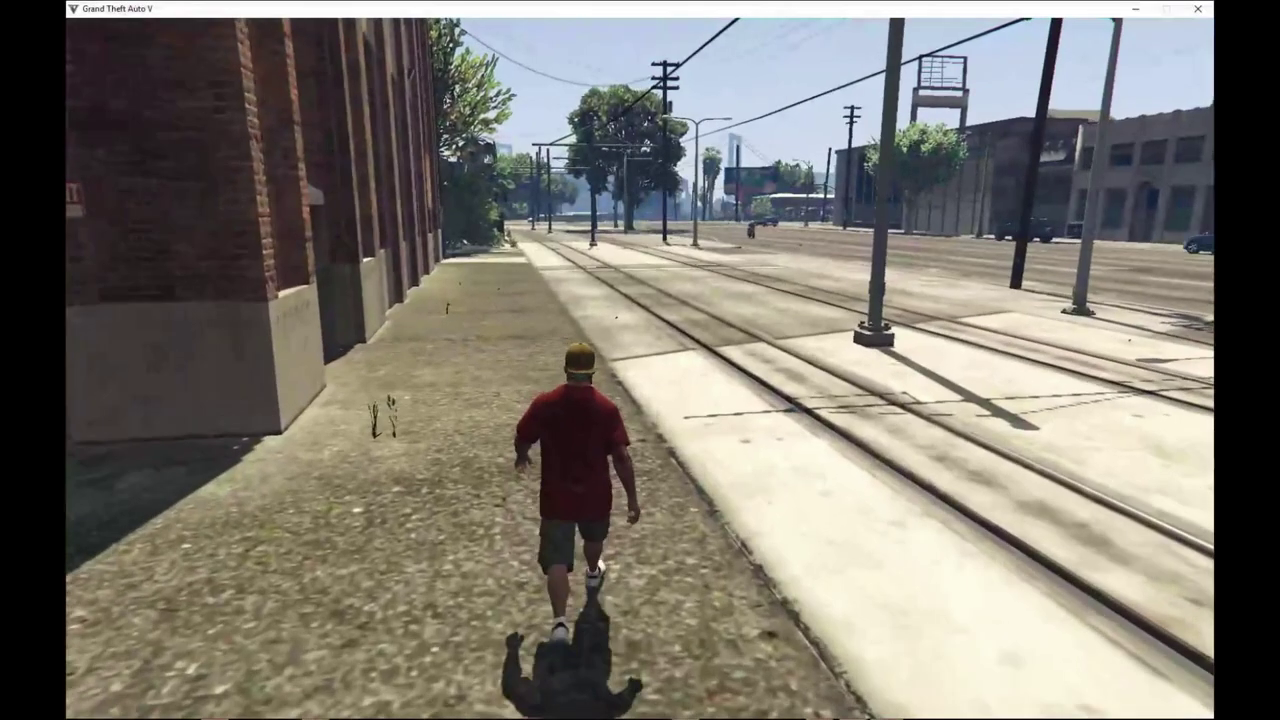
key(w)
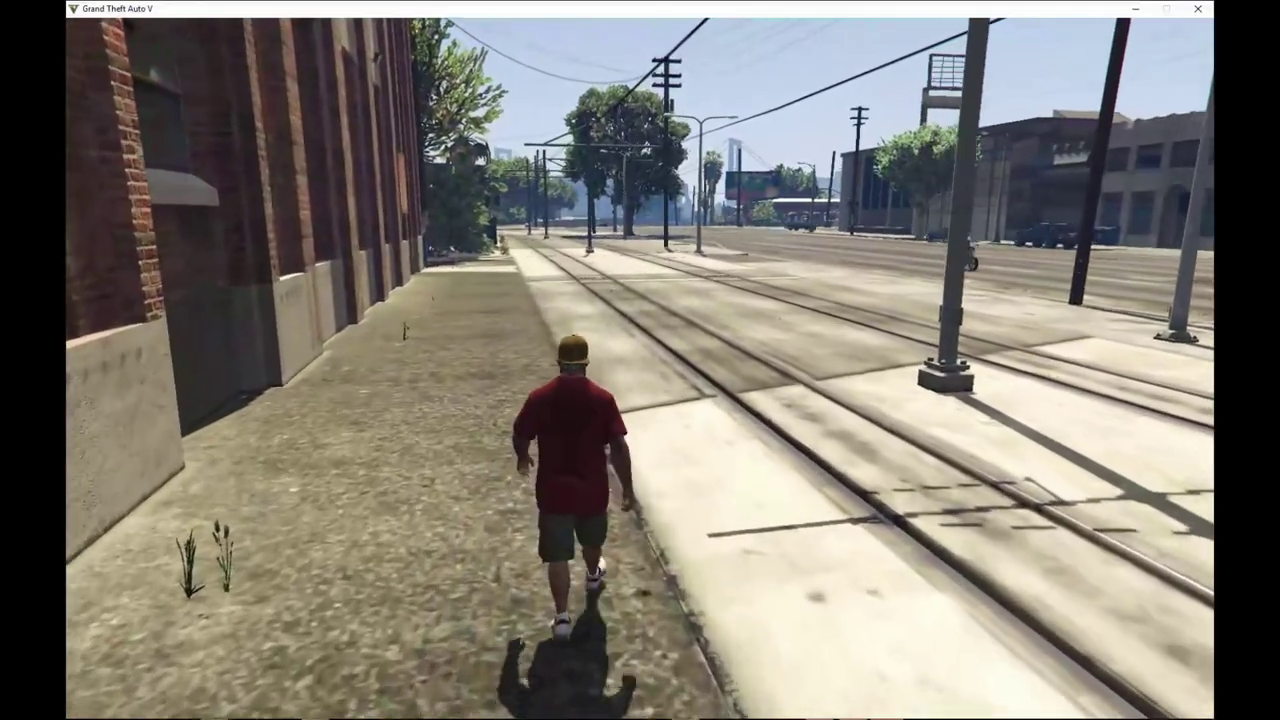
key(w)
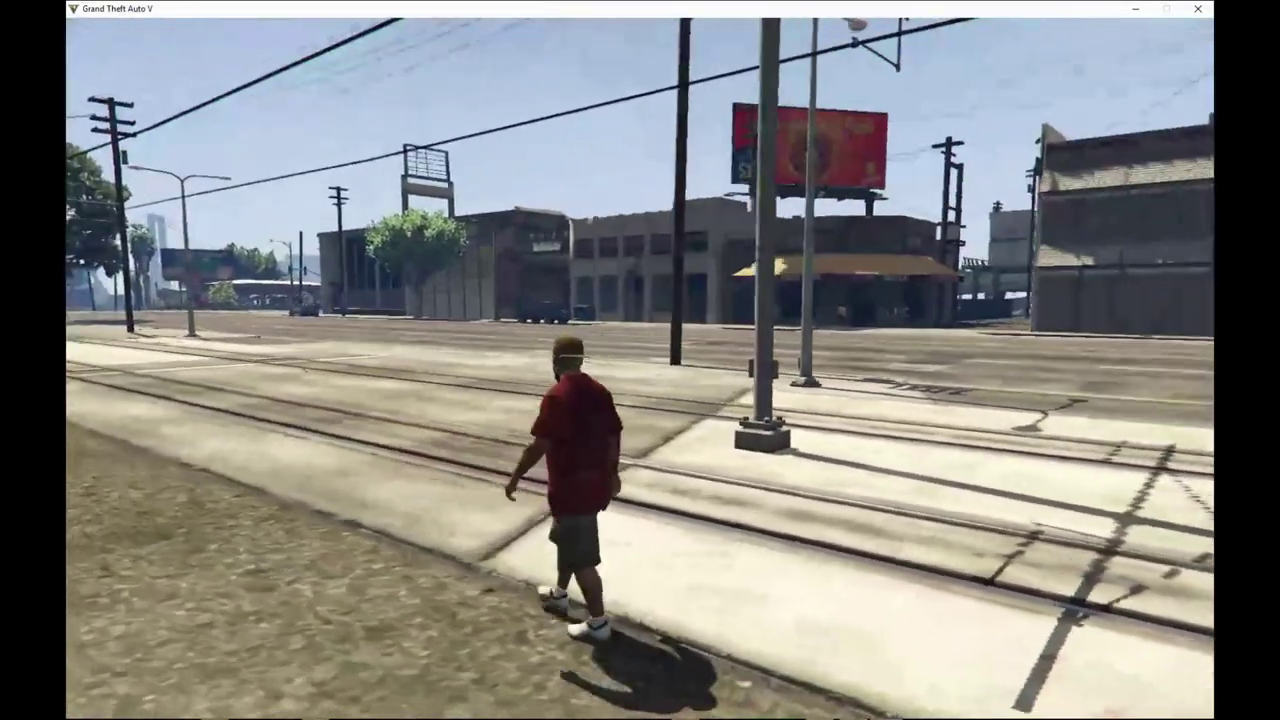
key(w)
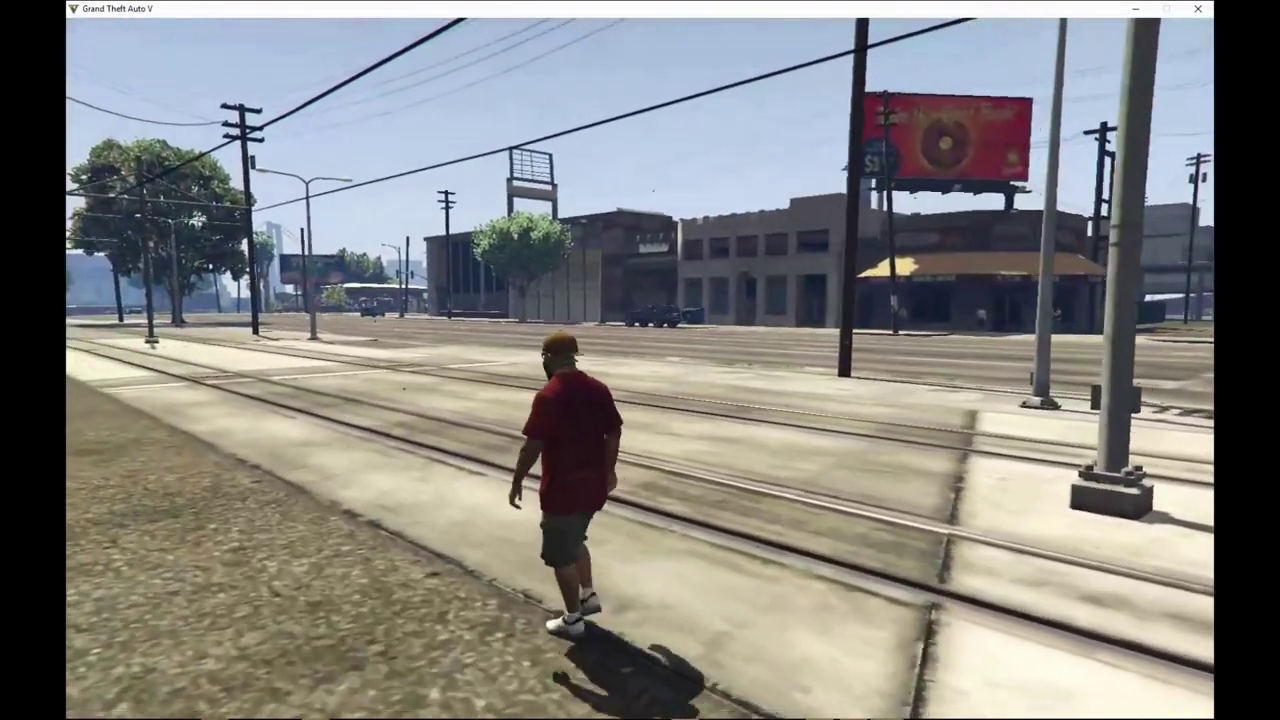
key(w)
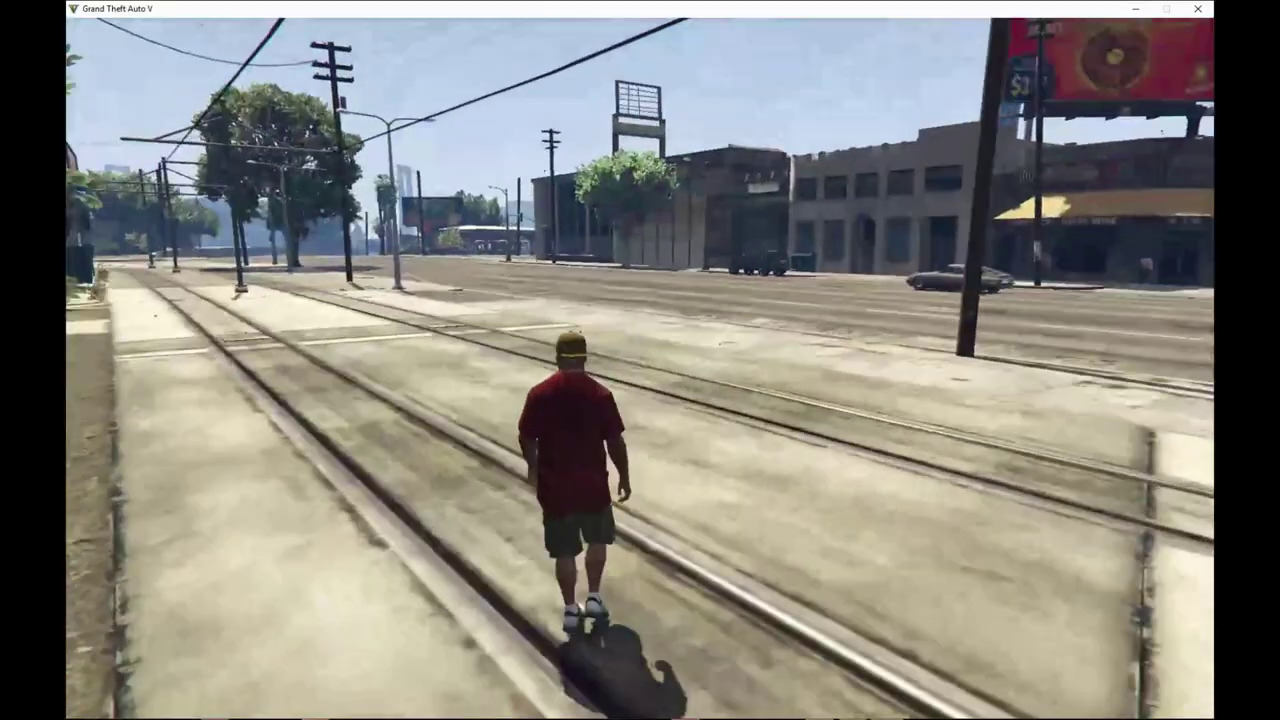
key(w)
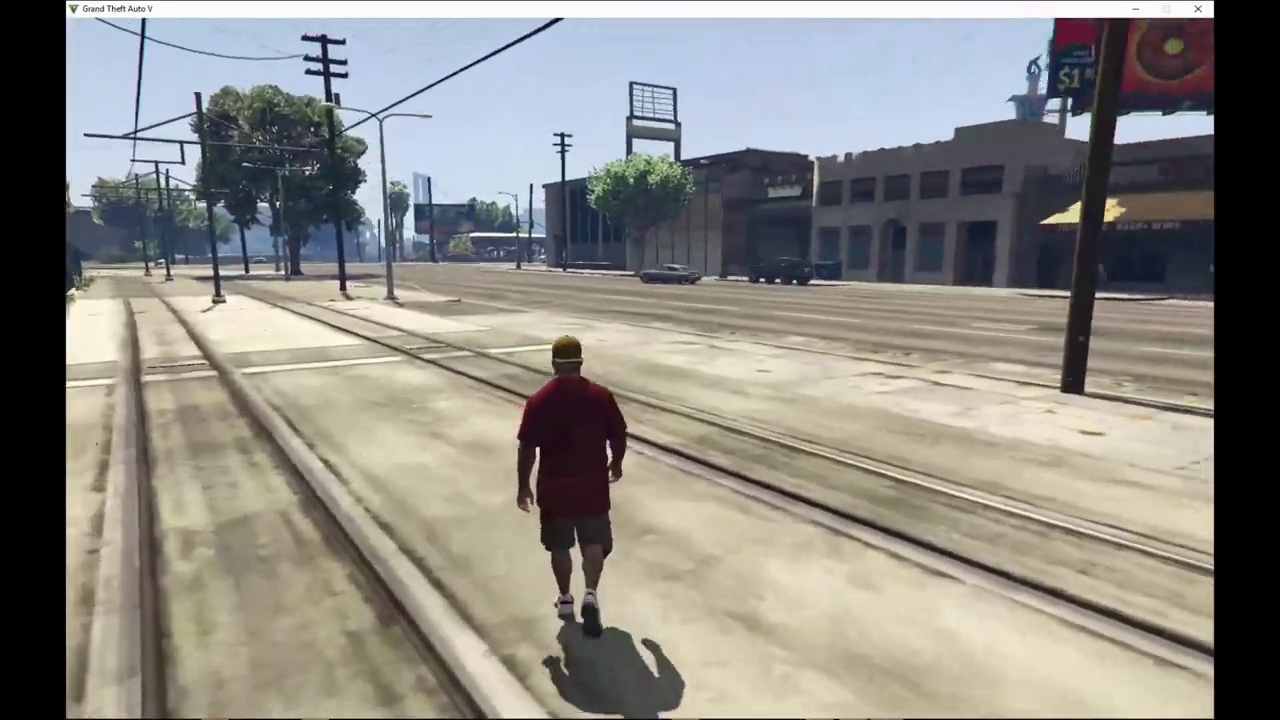
key(w)
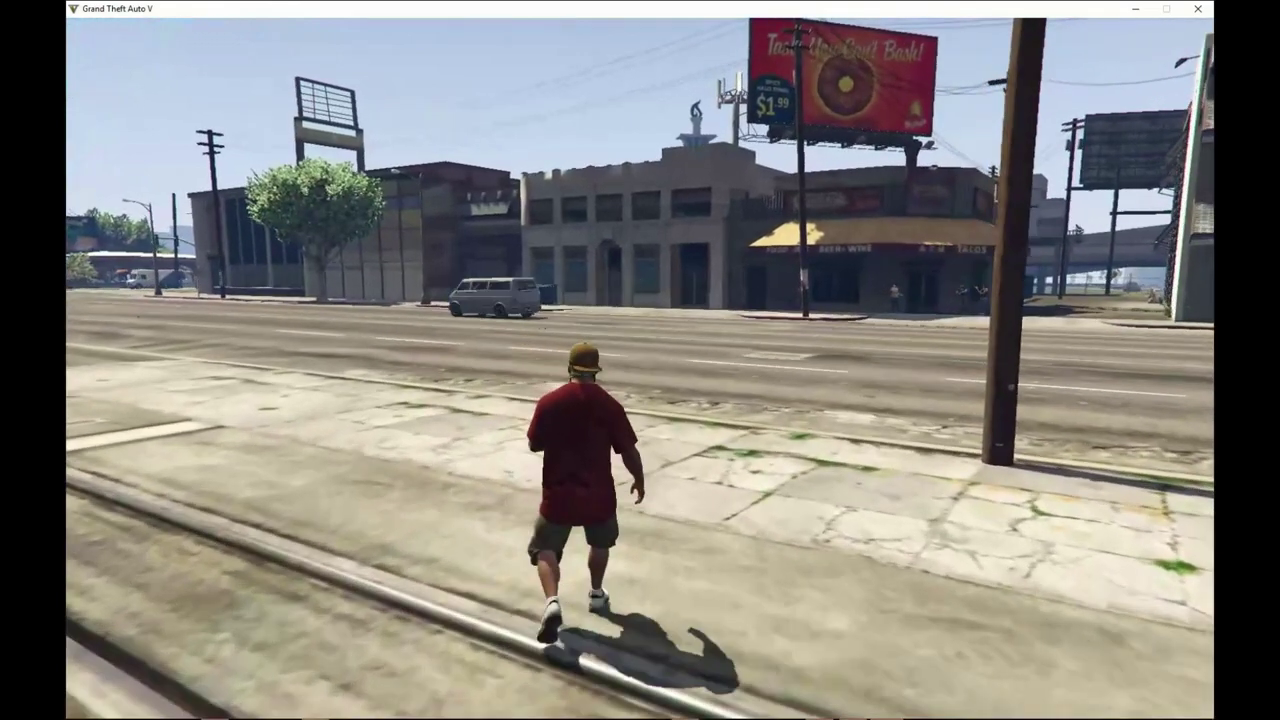
key(w)
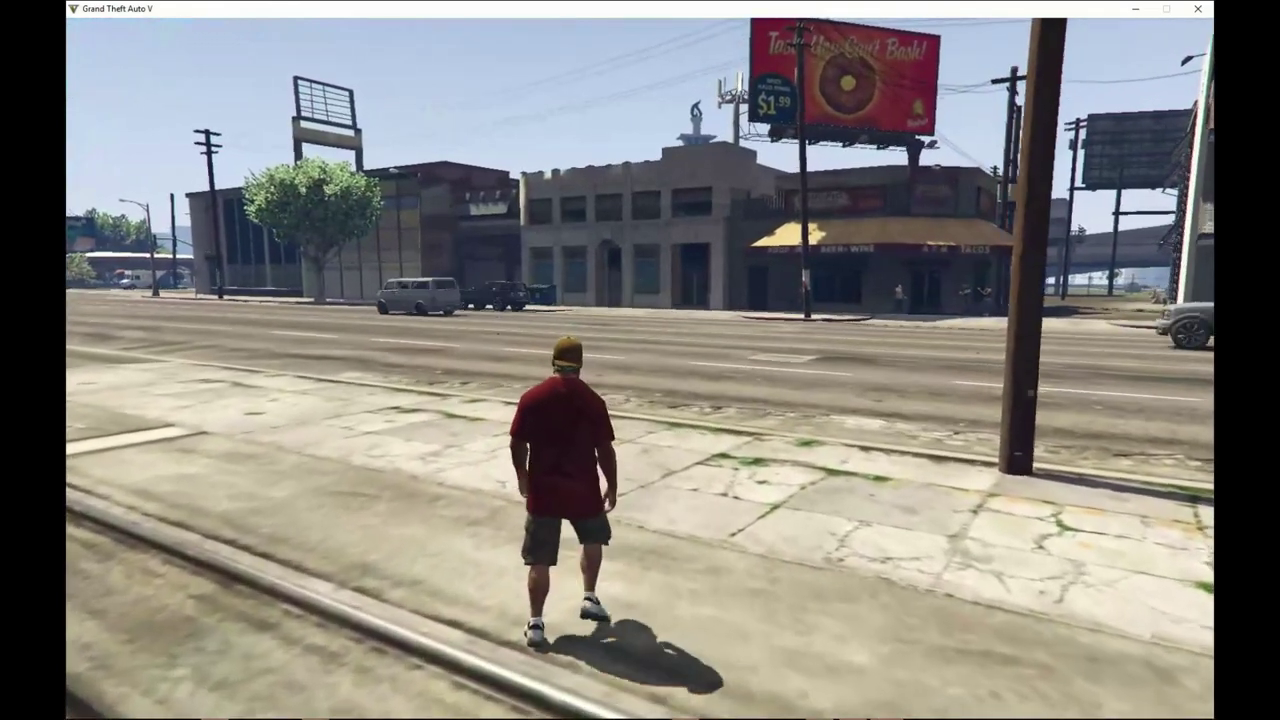
- Open Map Editor in the game and load Tow.xml from the Grand Theft Auto V folder through Load Map's File Chooser
key(F7)
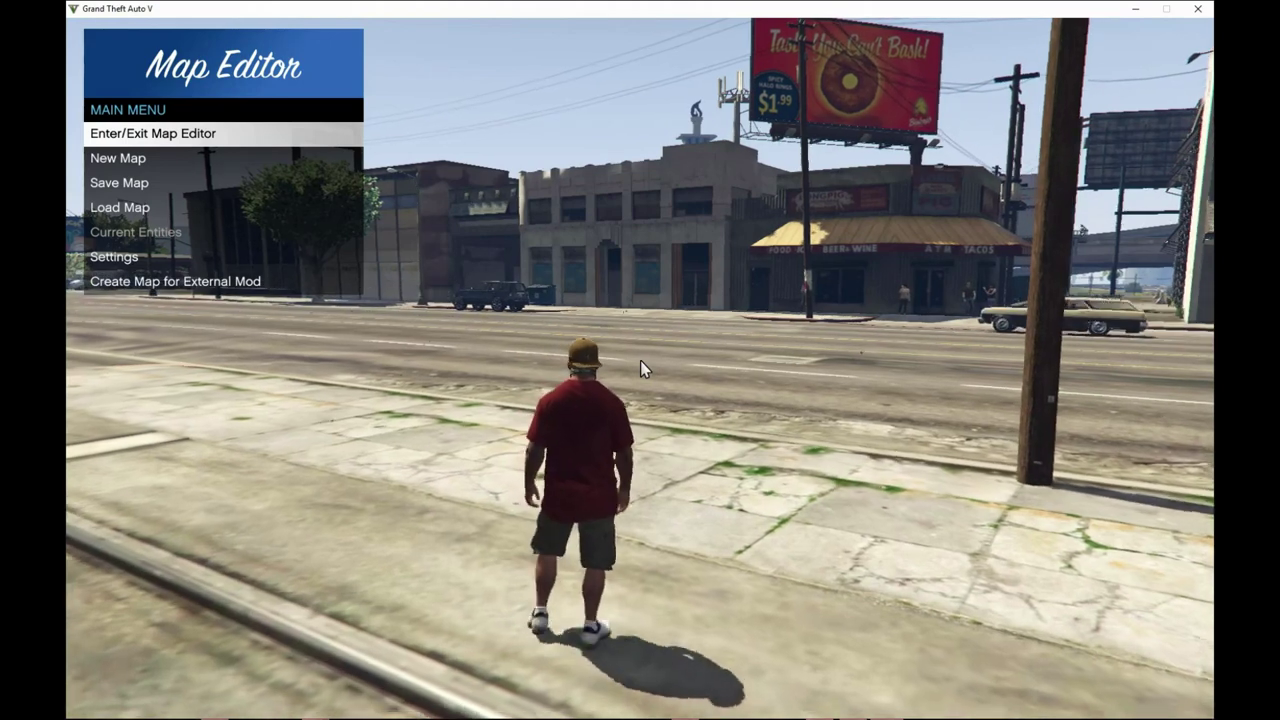
key(w)
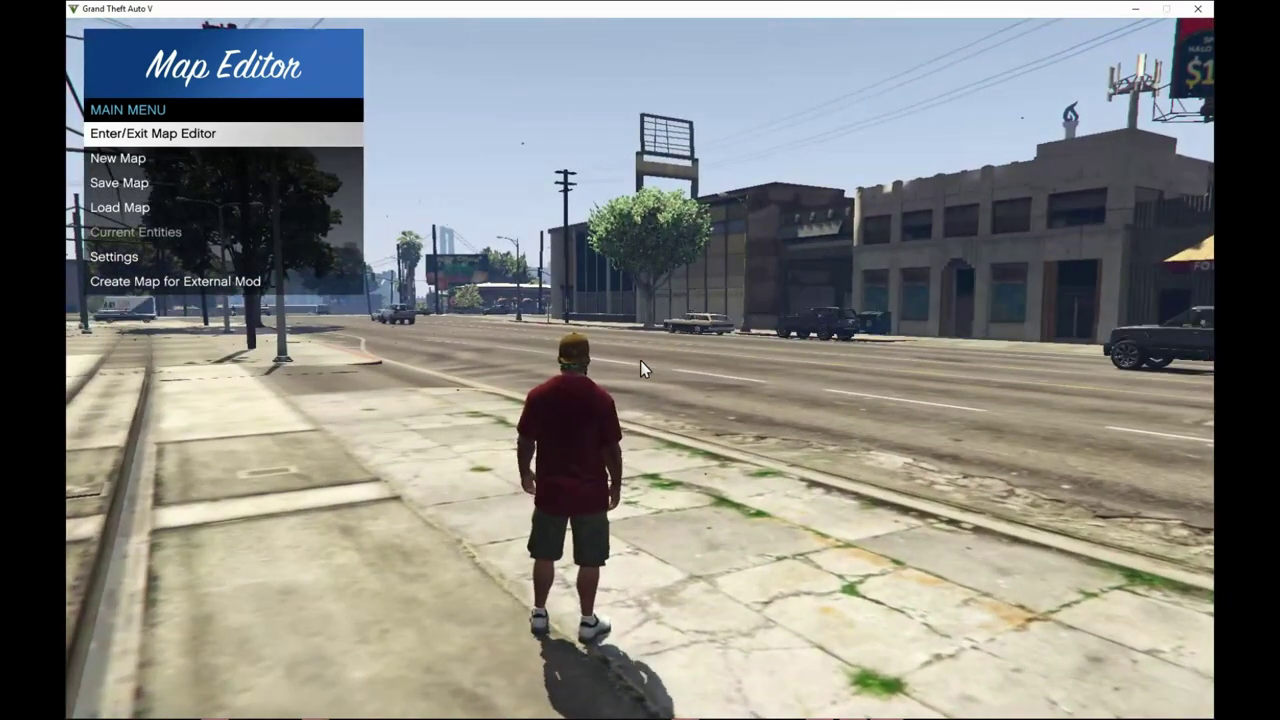
key(Down)
key(Down)
key(Down)
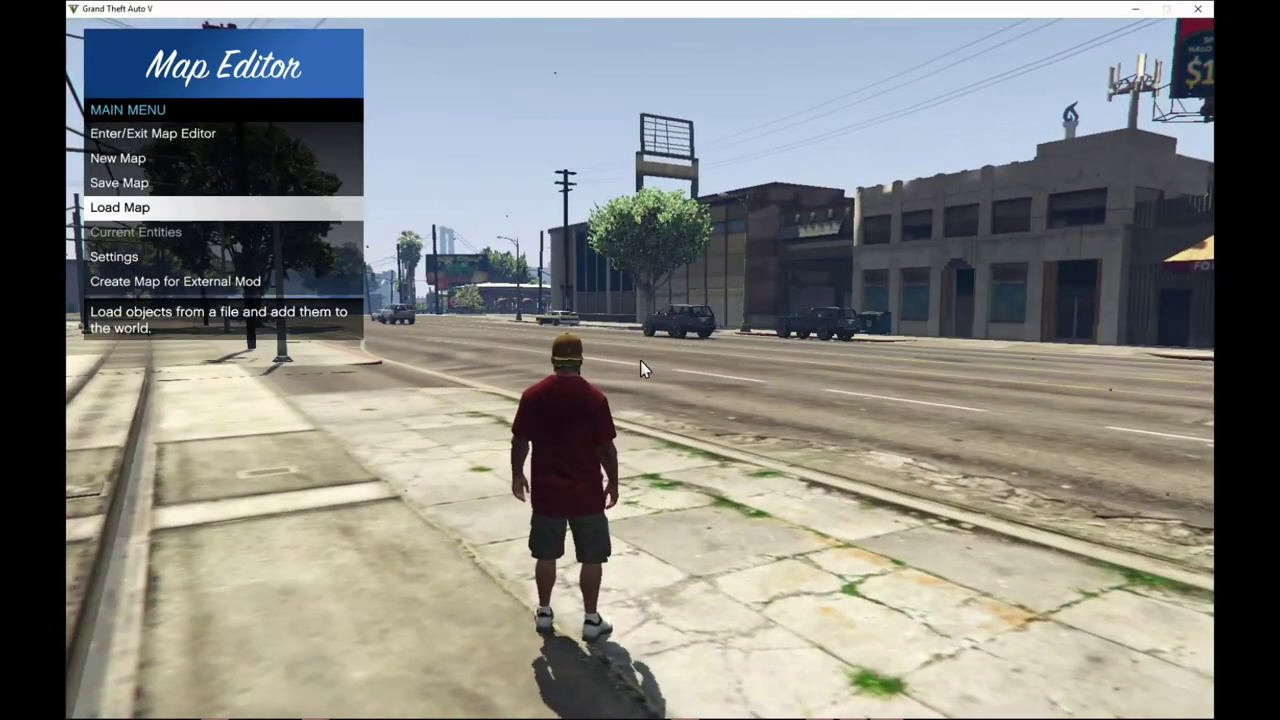
key(Return)
key(Up)
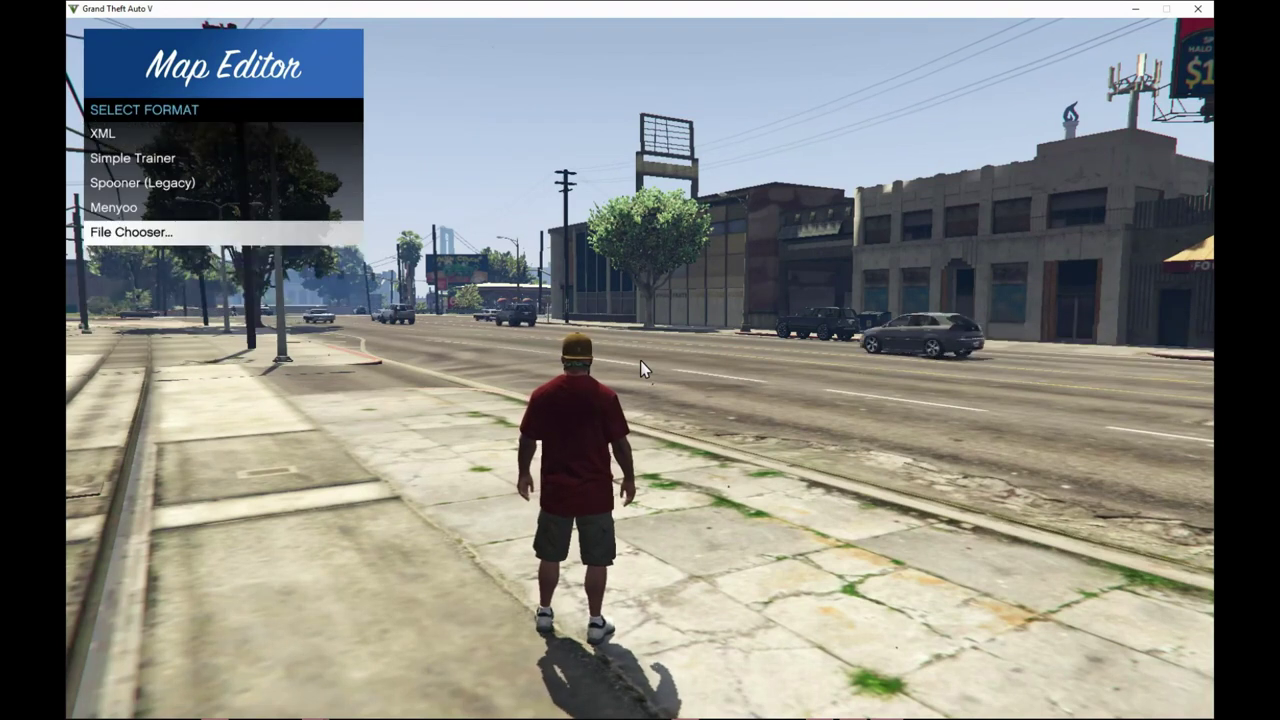
key(Return)
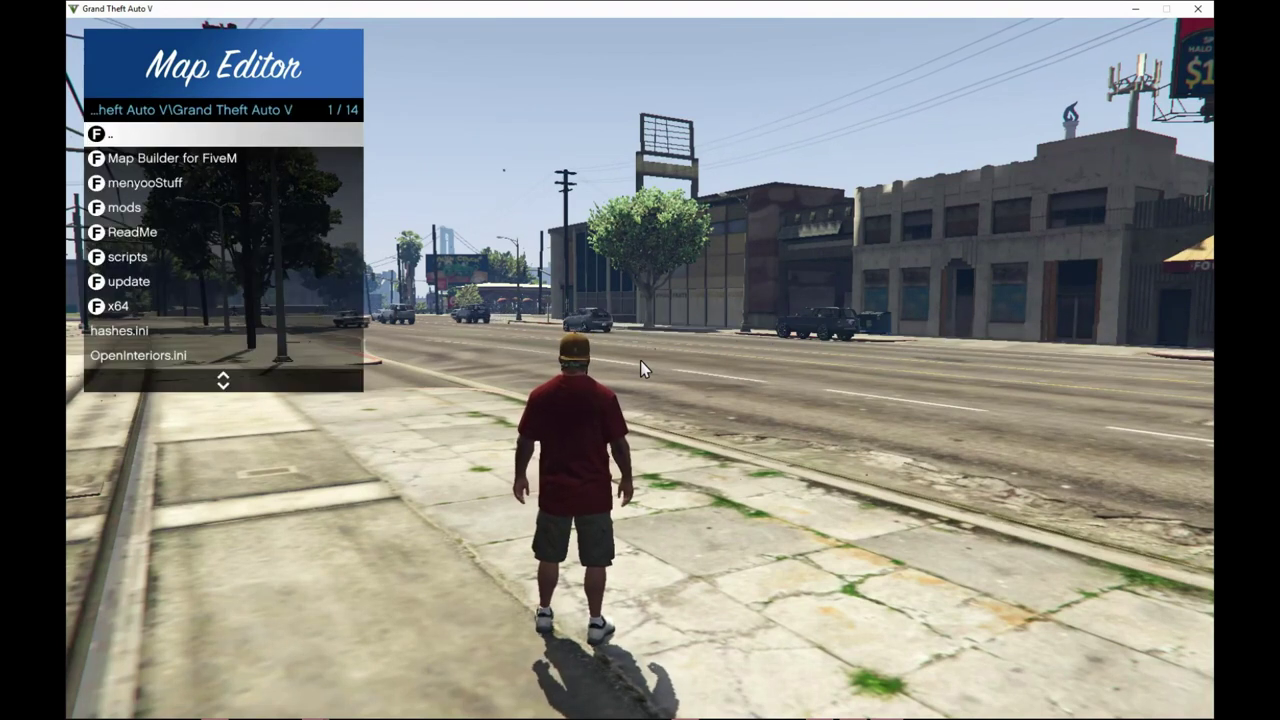
key(Up)
key(Up)
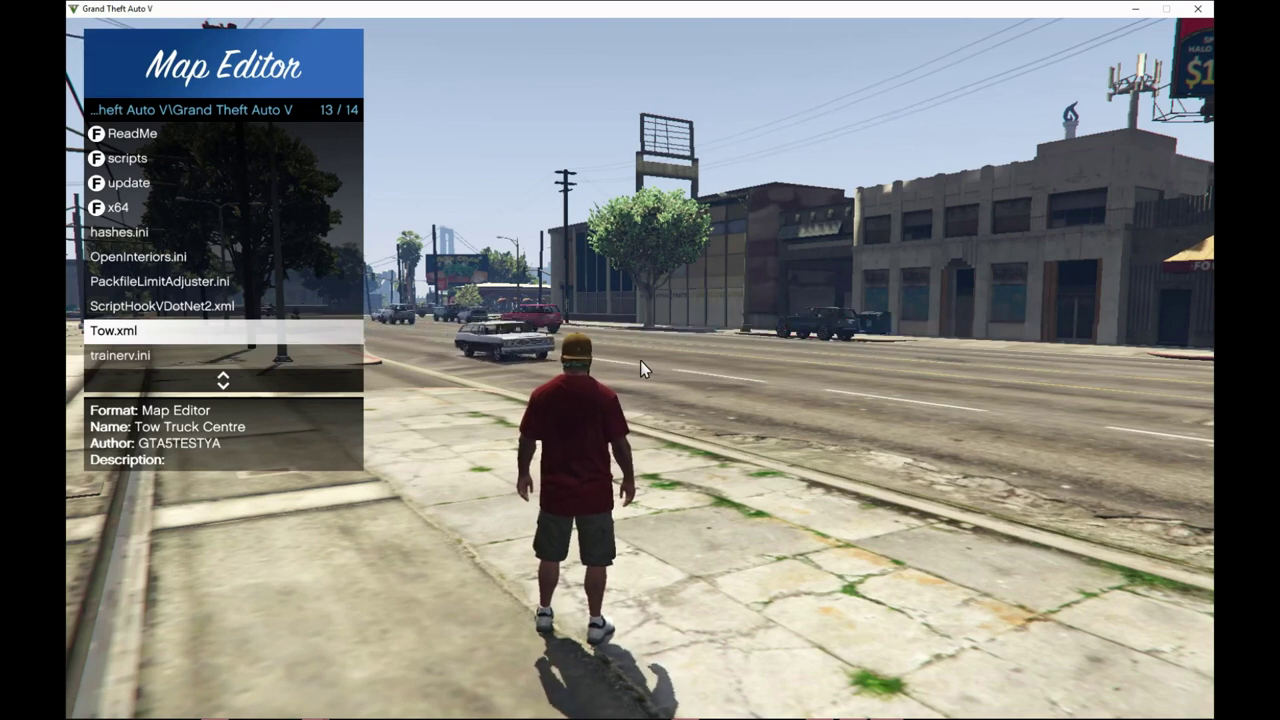
key(Return)
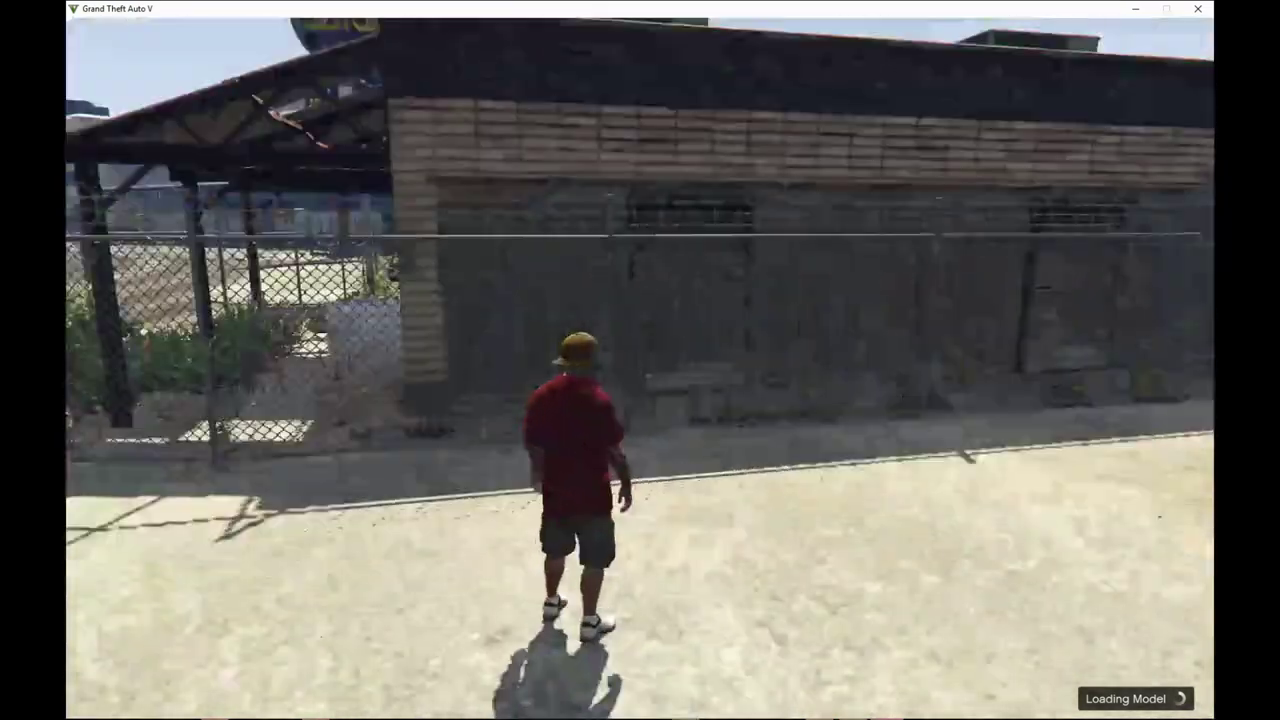
key(w)
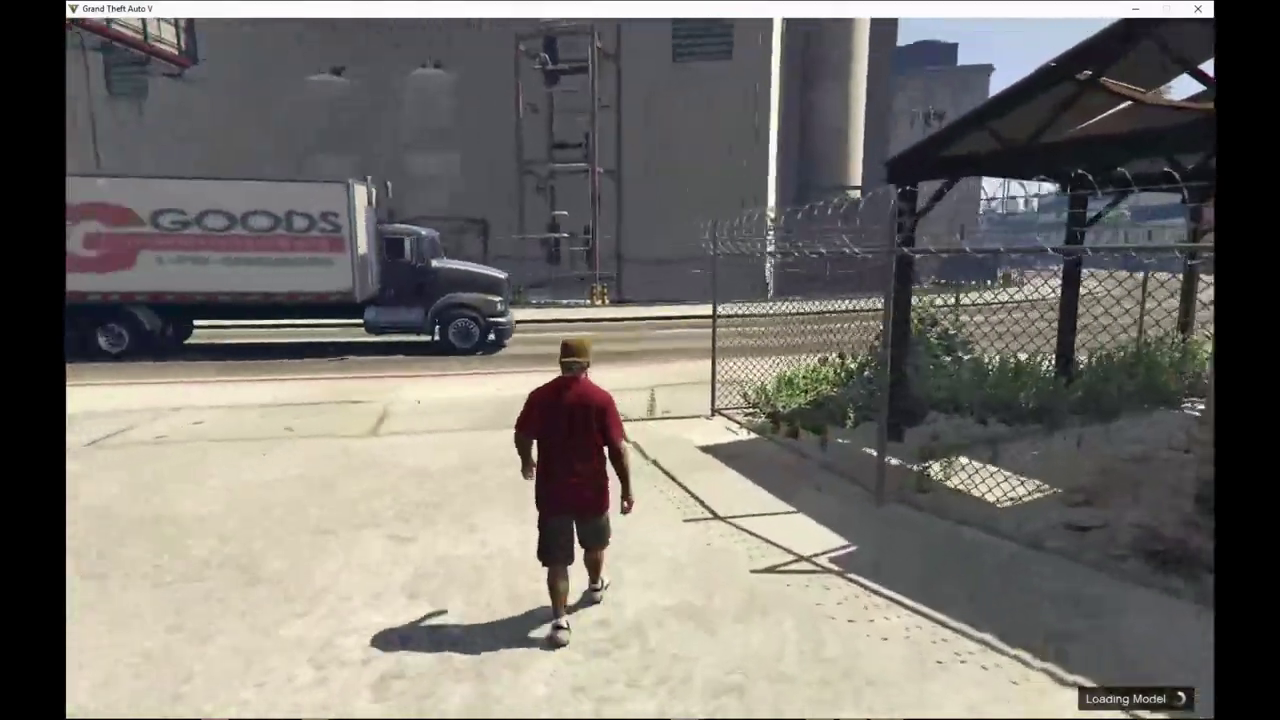
key(w)
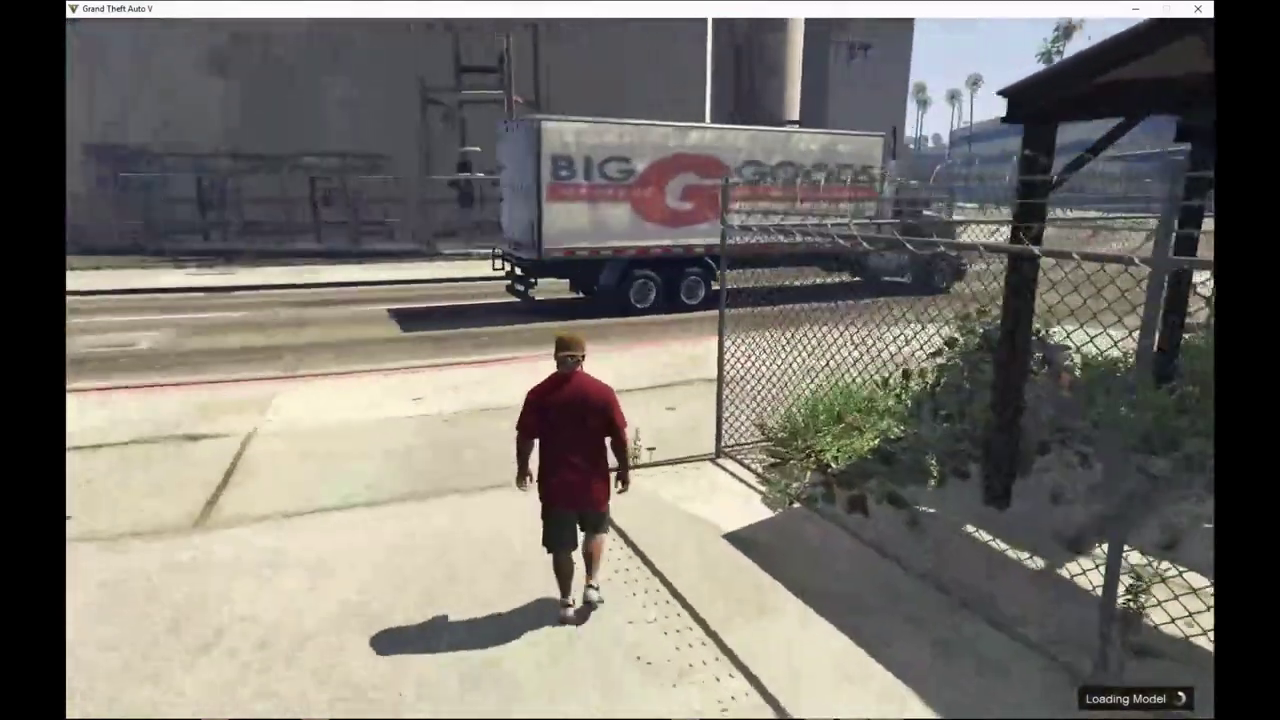
- Walk and run the character along the sidewalk past the auto repair yard while the Tow Truck Garage map loads
key(w)
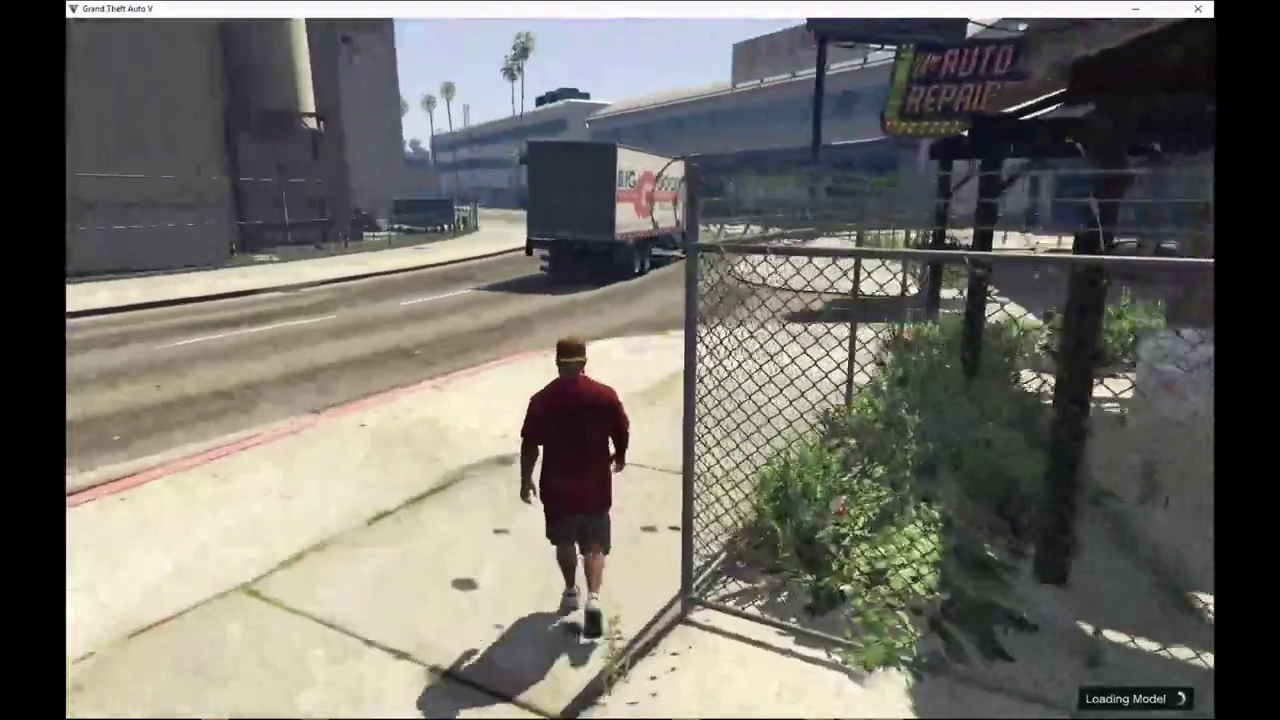
key(w)
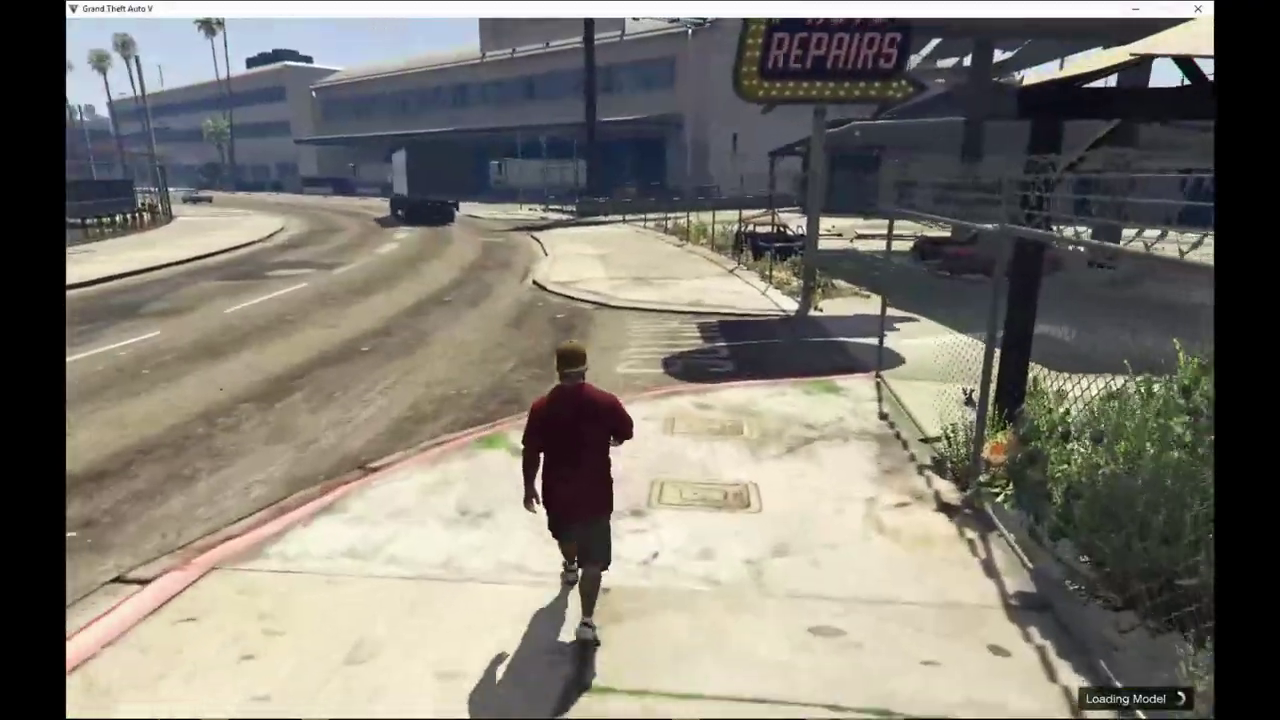
key(w)
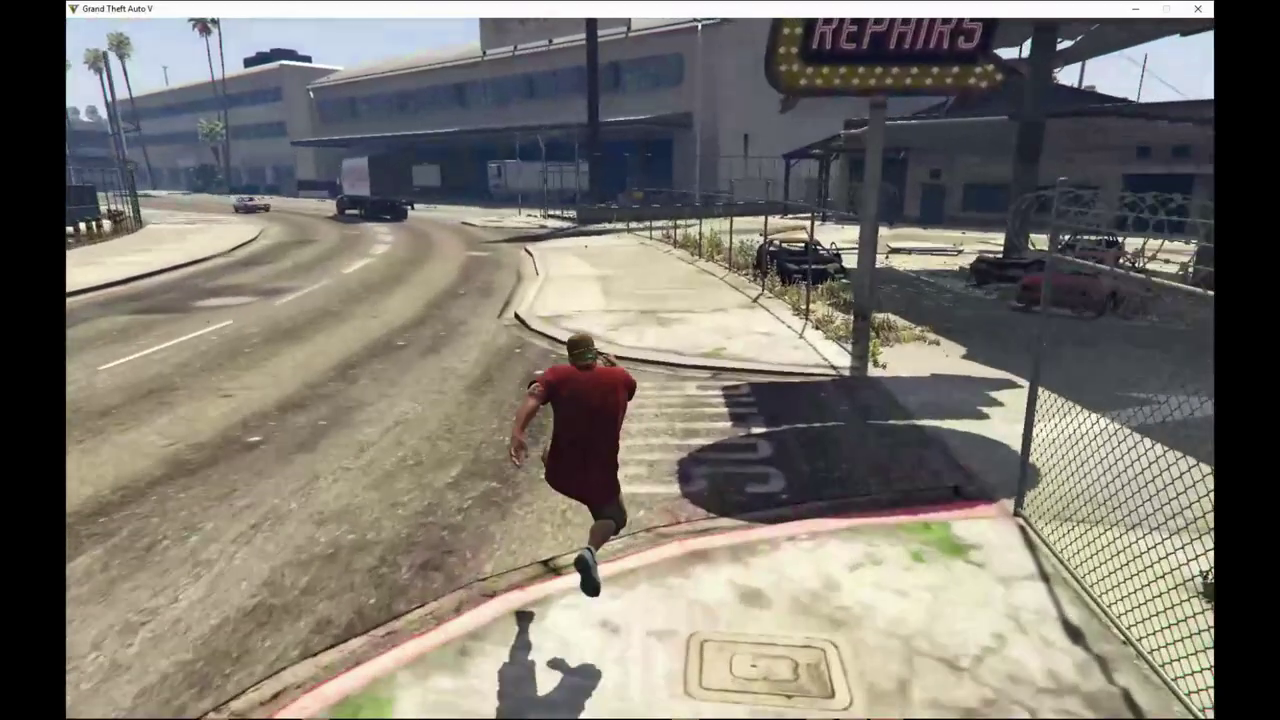
key(w)
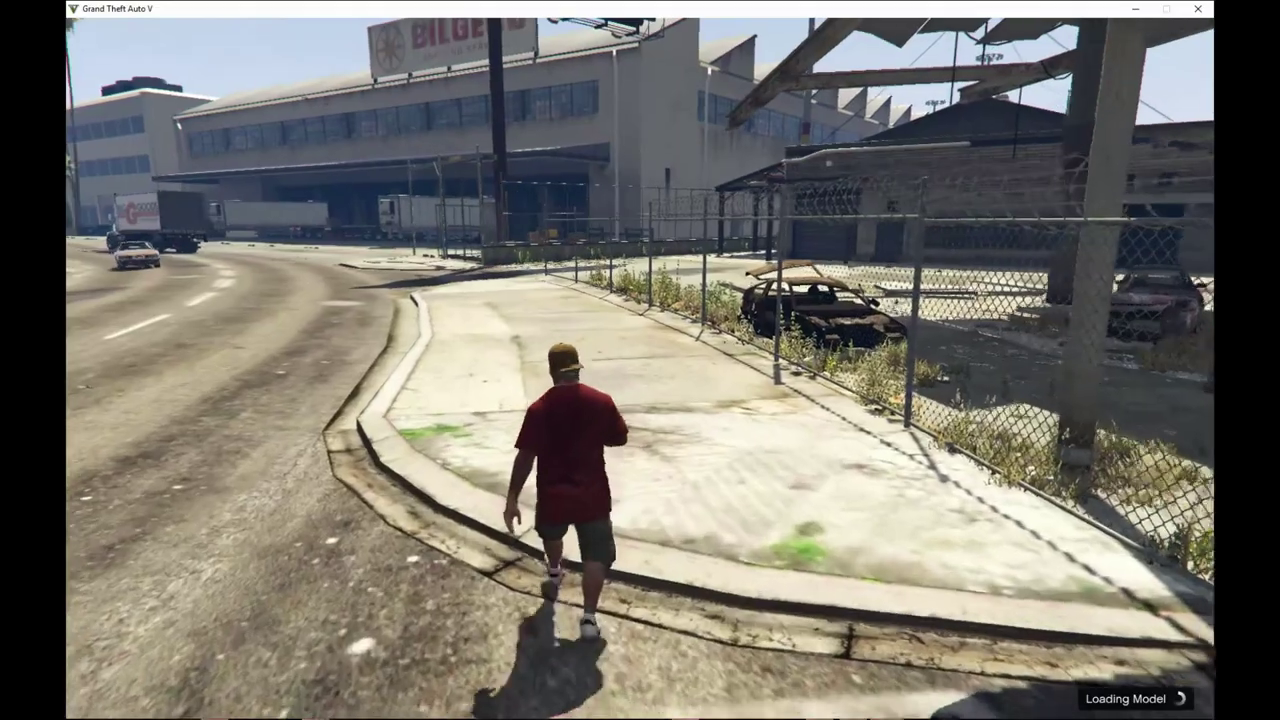
key(w)
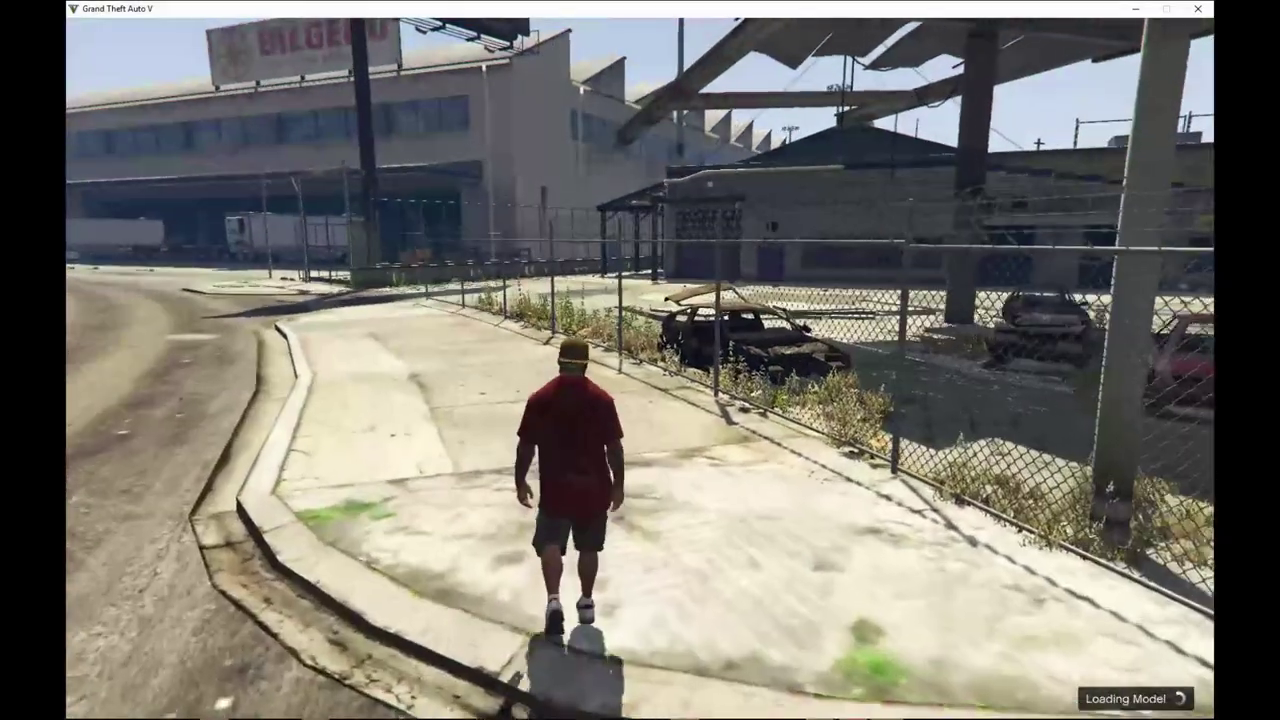
key(w)
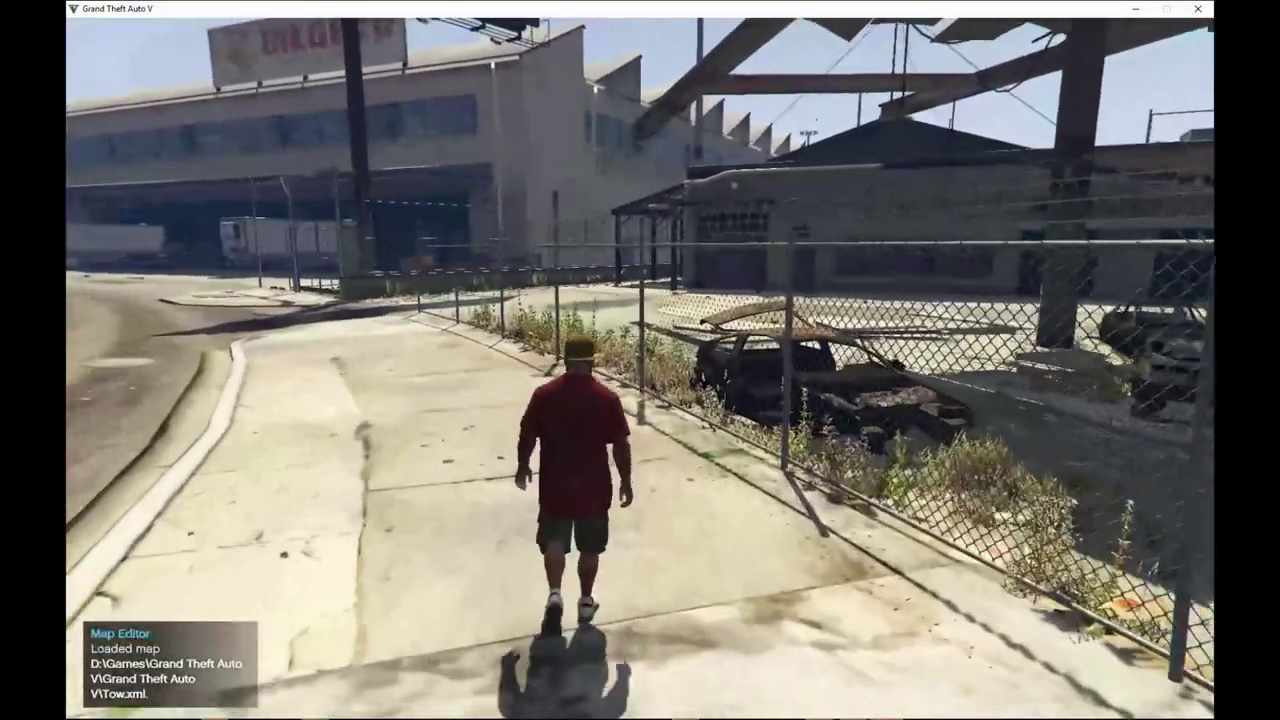
key(shift)
key(w)
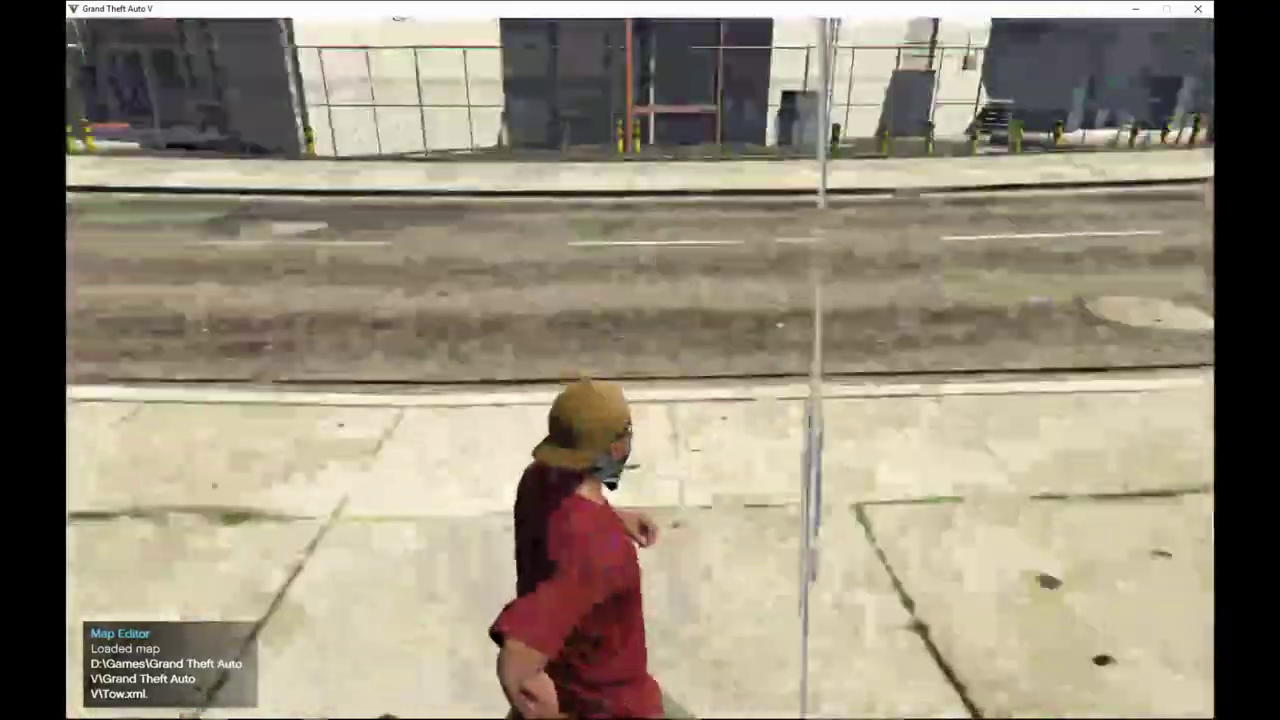
key(w)
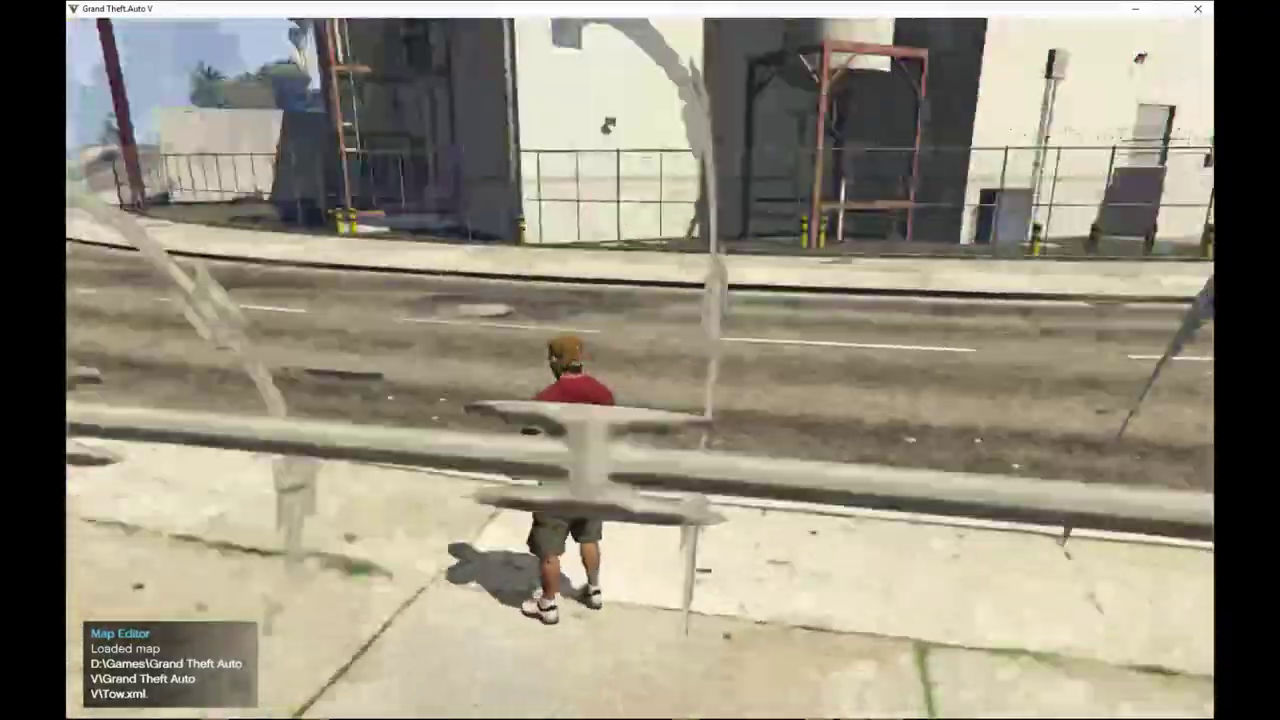
key(w)
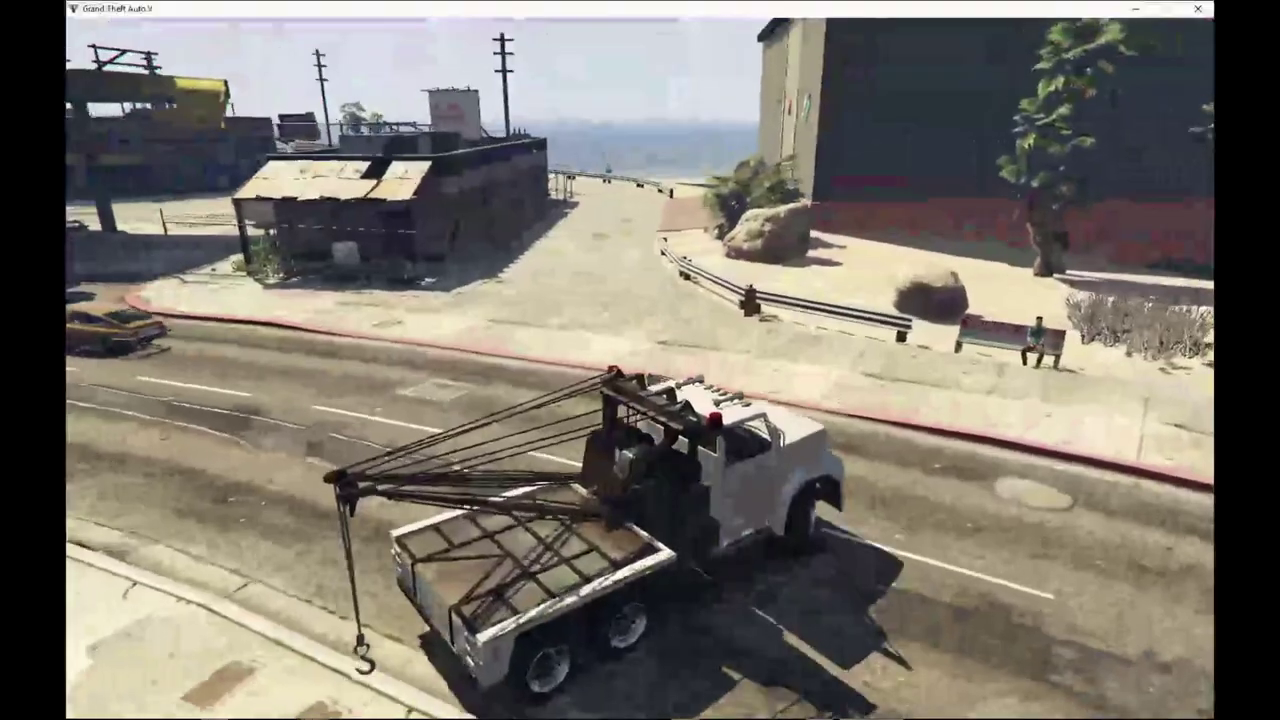
- Drive the tow truck off the road and down the seaside lane to the garage's entrance ramps
key(w)
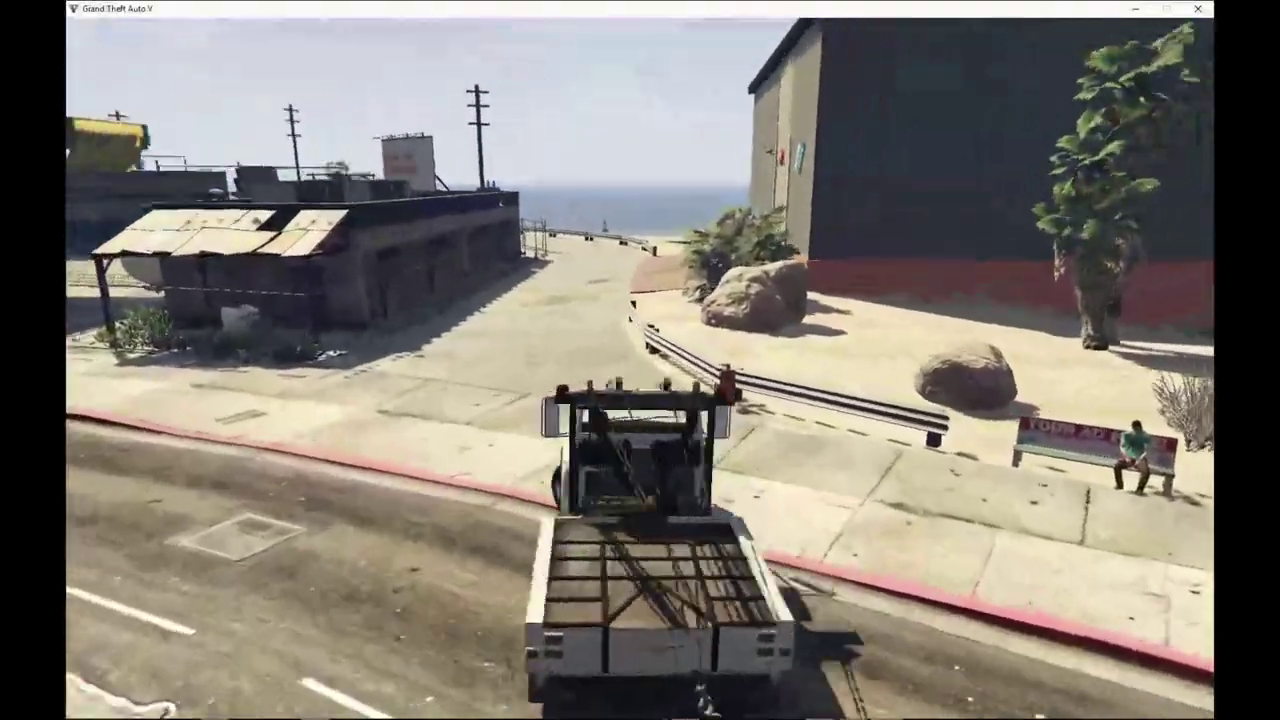
key(a)
key(w)
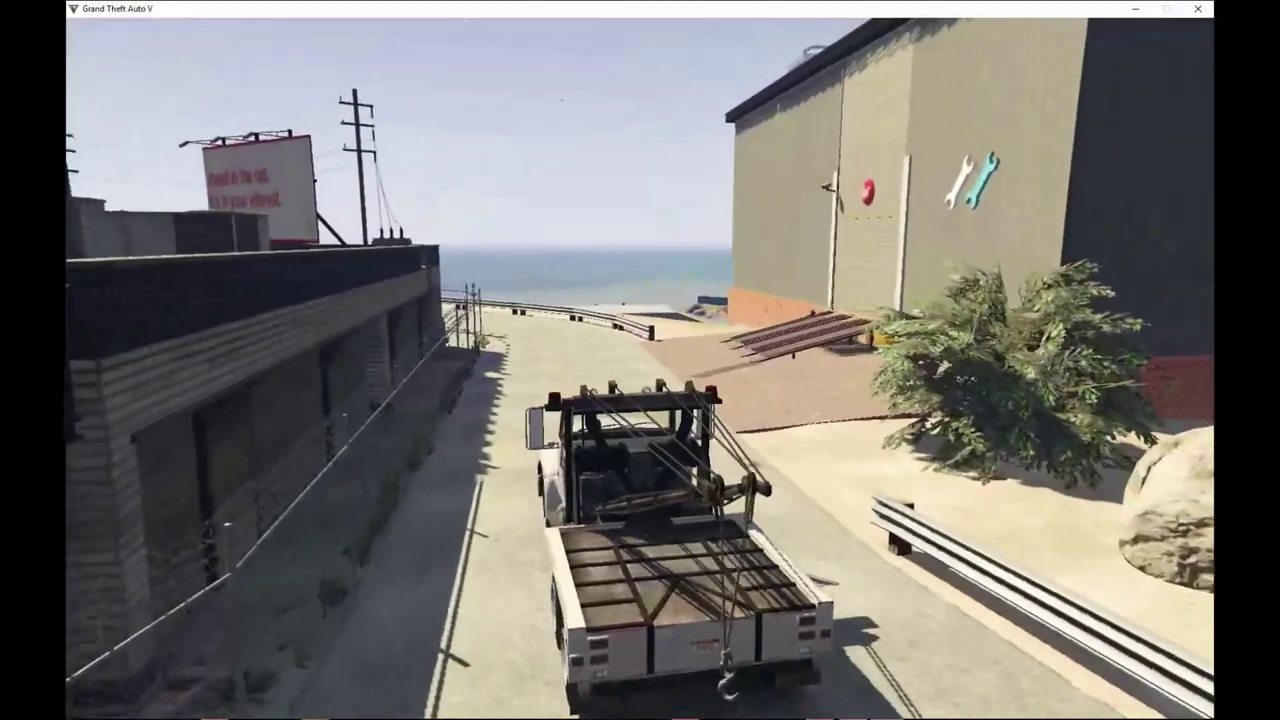
key(w)
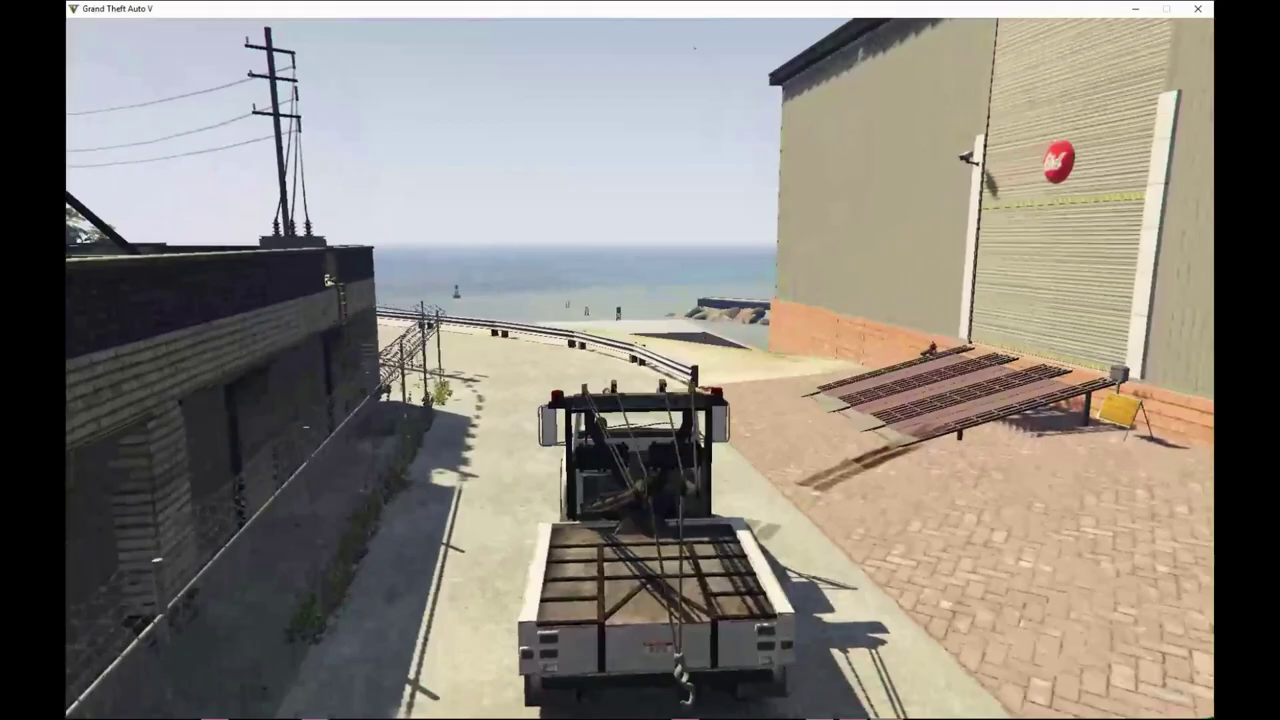
key(d)
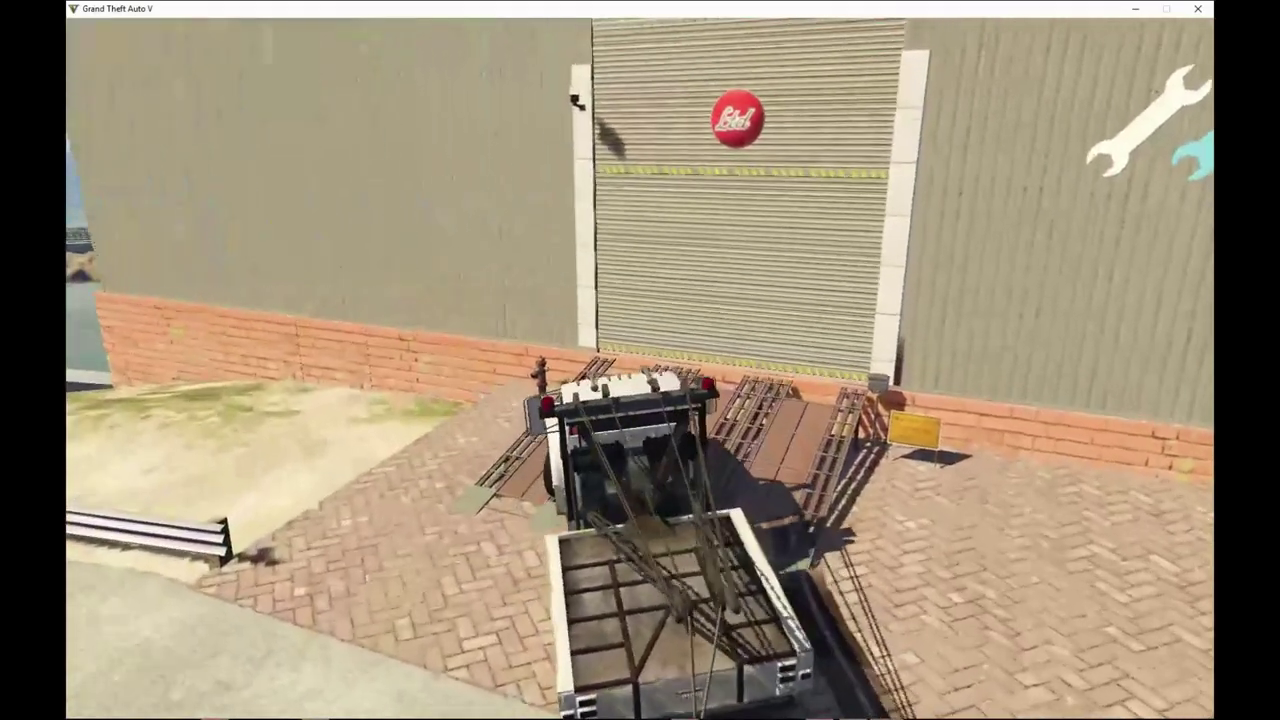
- Open the garage's Ltd shutter by approaching it, back up to realign the tow truck, and drive up the ramp inside
key(w)
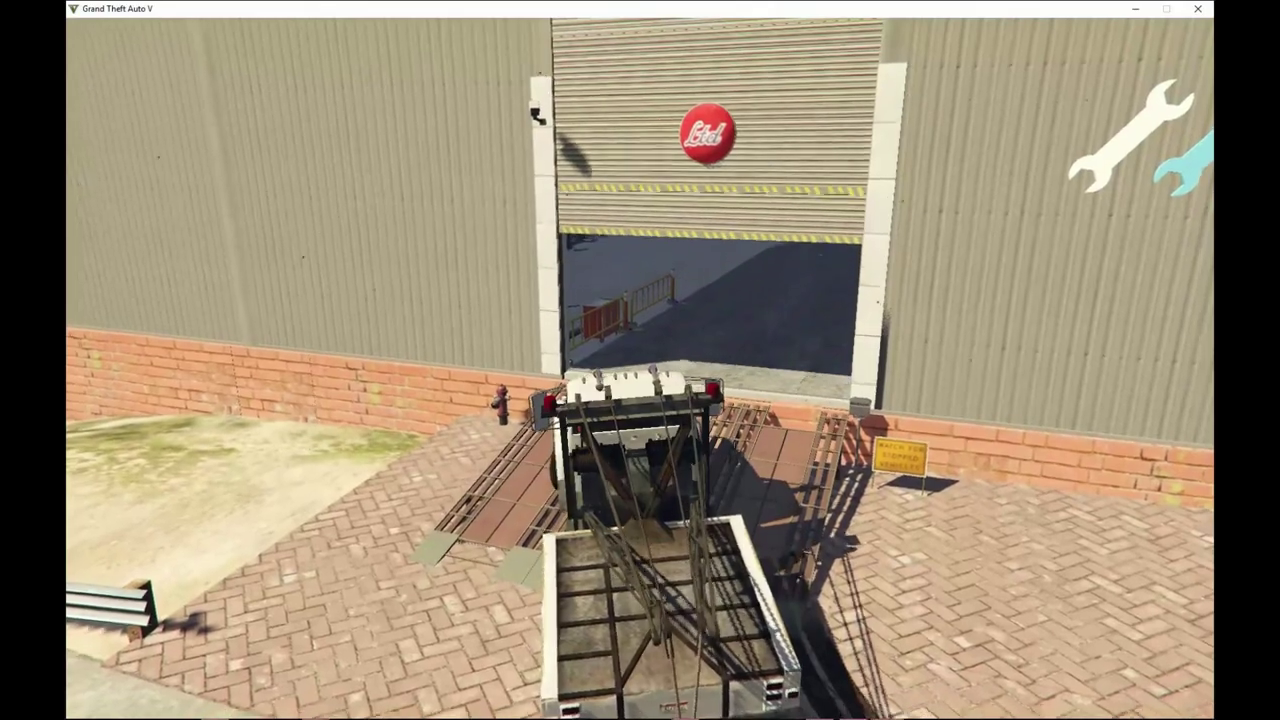
key(s)
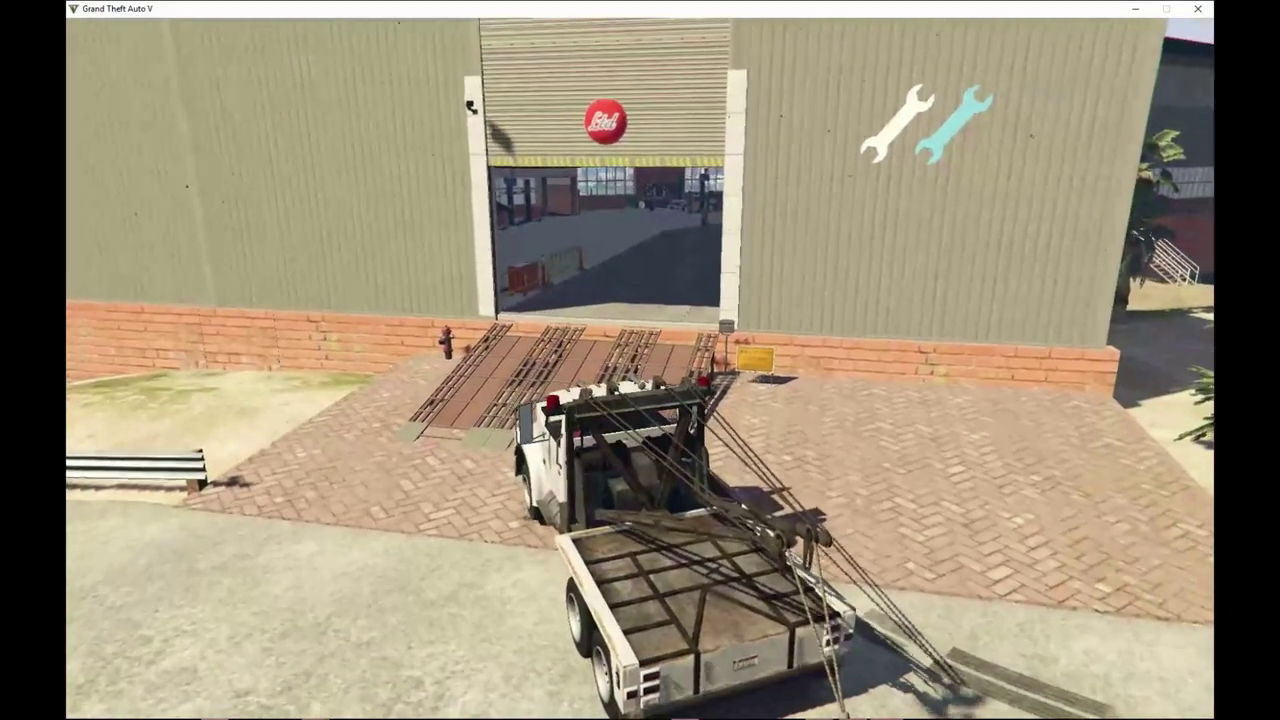
key(w)
key(w)
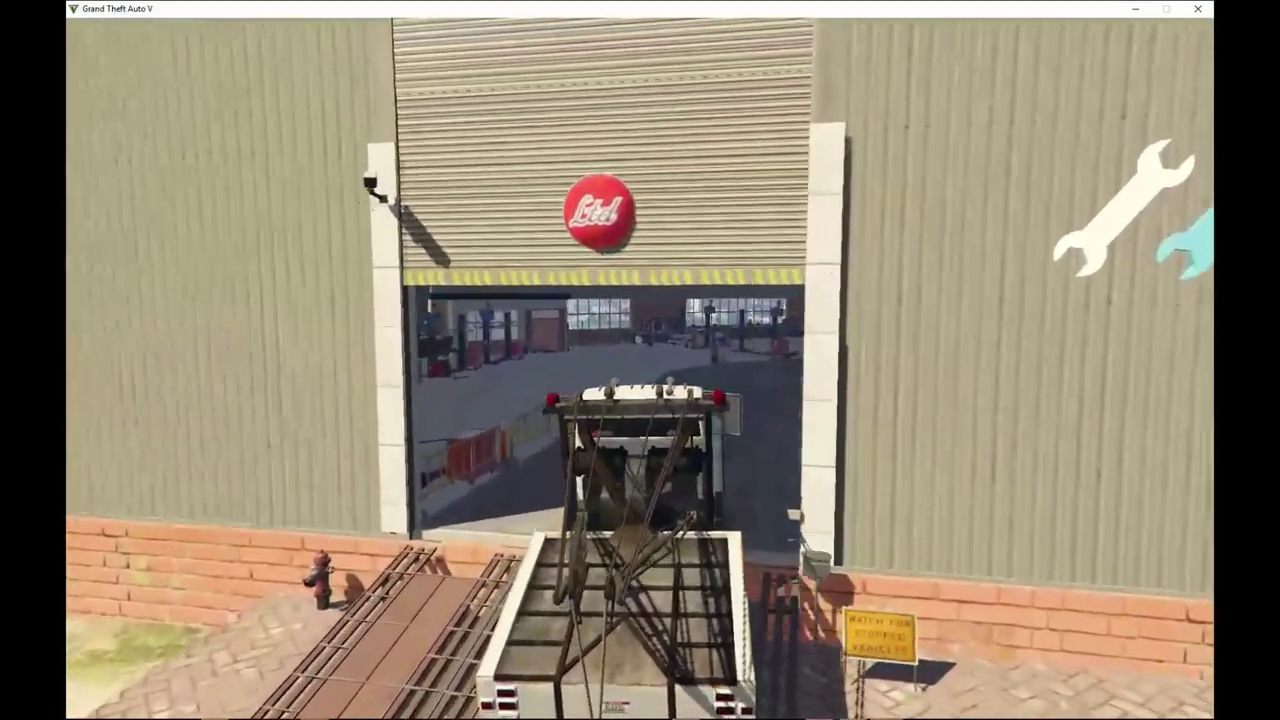
key(d)
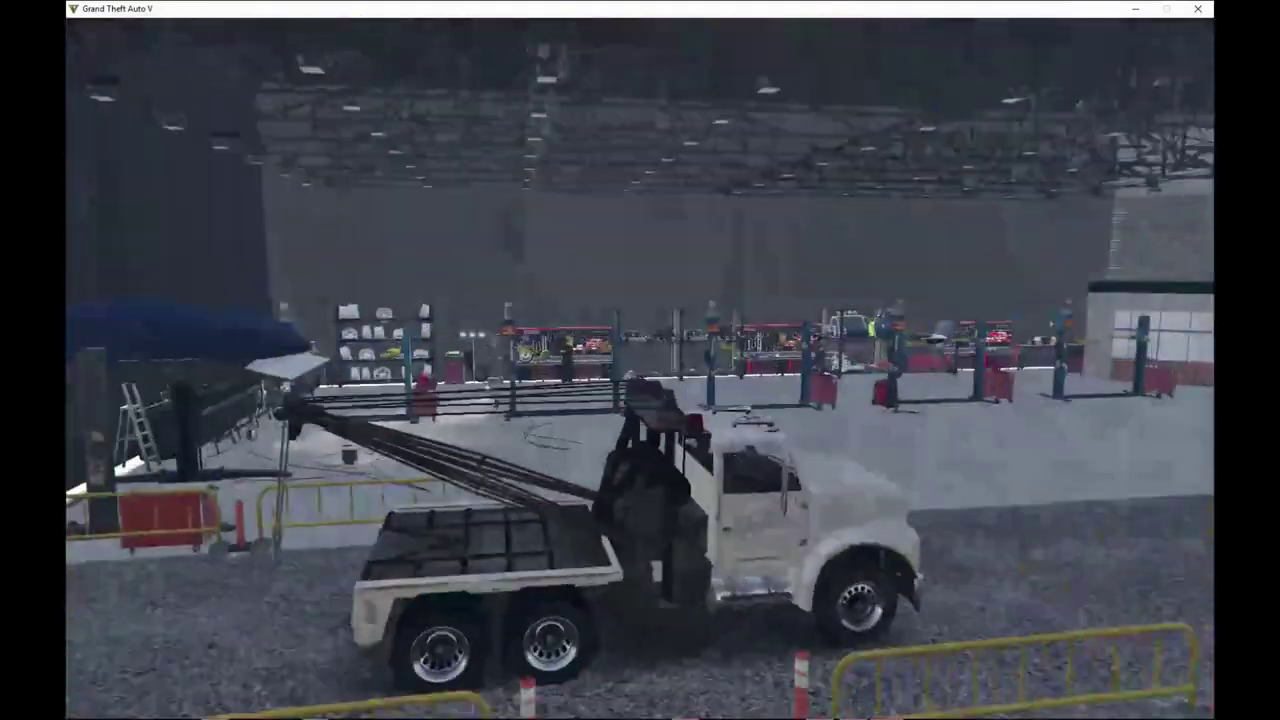
- Drive the tow truck through the garage interior past the lifts and workbenches towards the Max Clearance door
key(w)
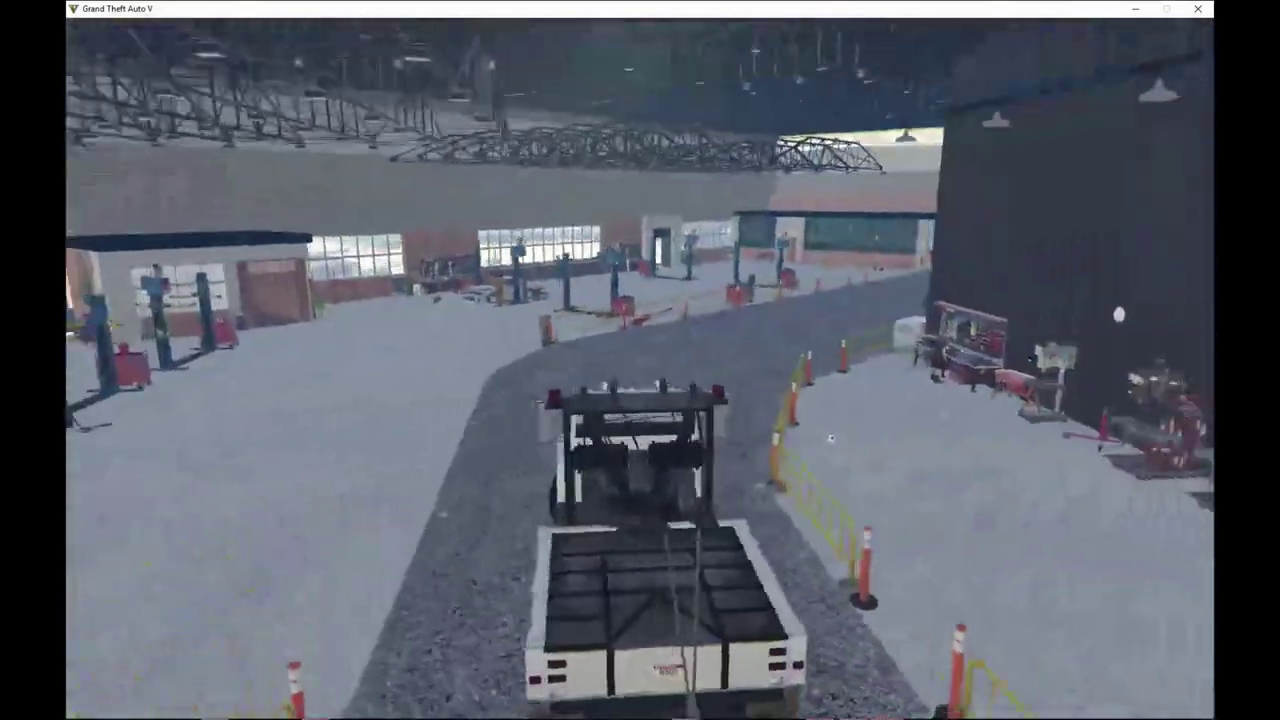
key(d)
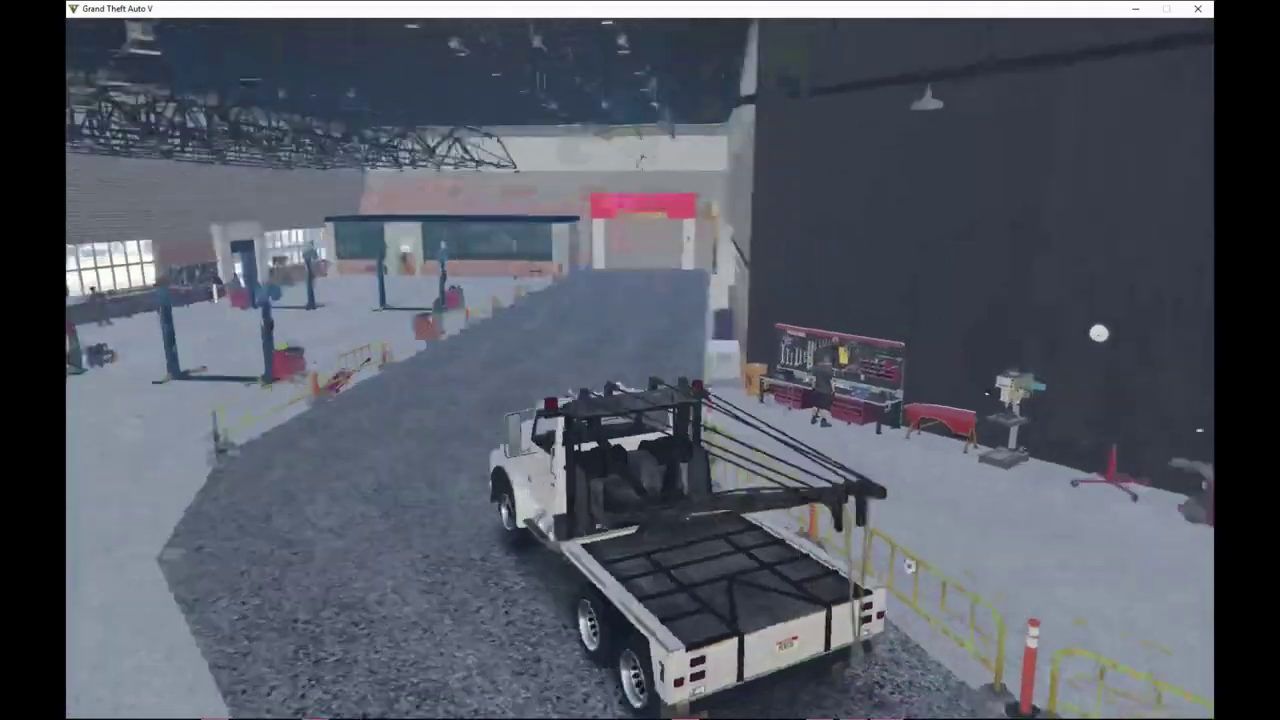
key(d)
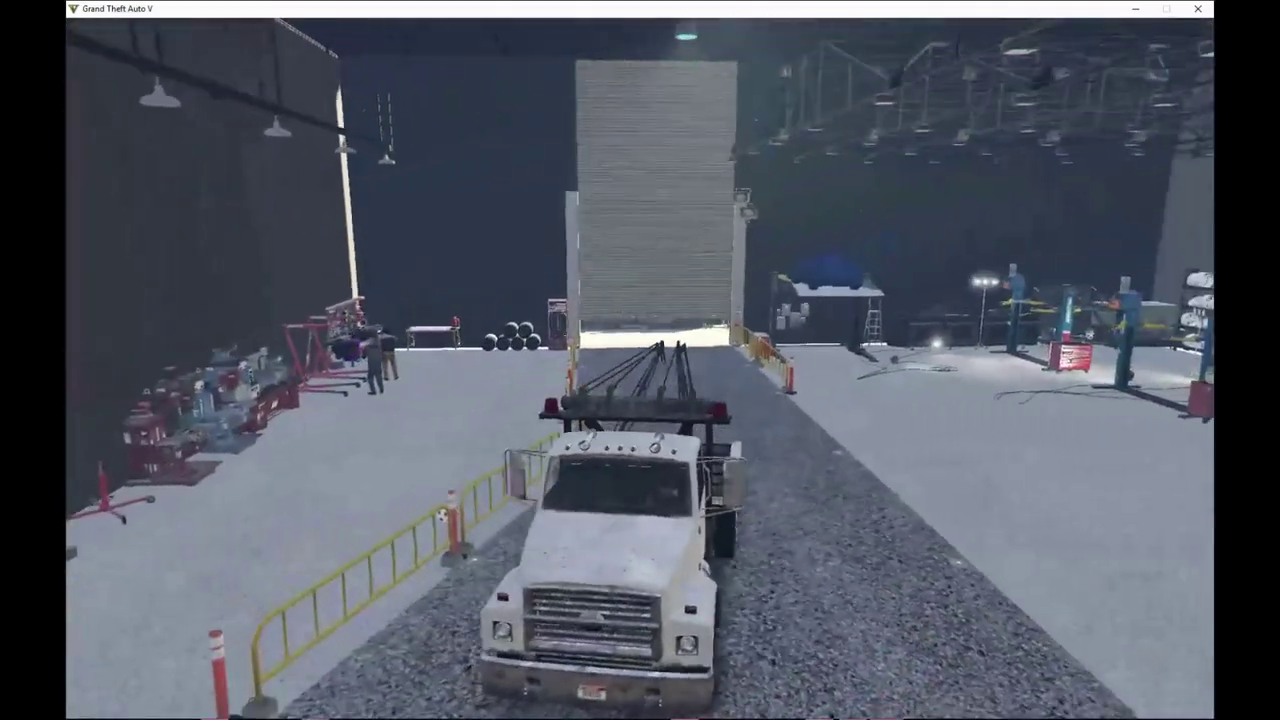
key(w)
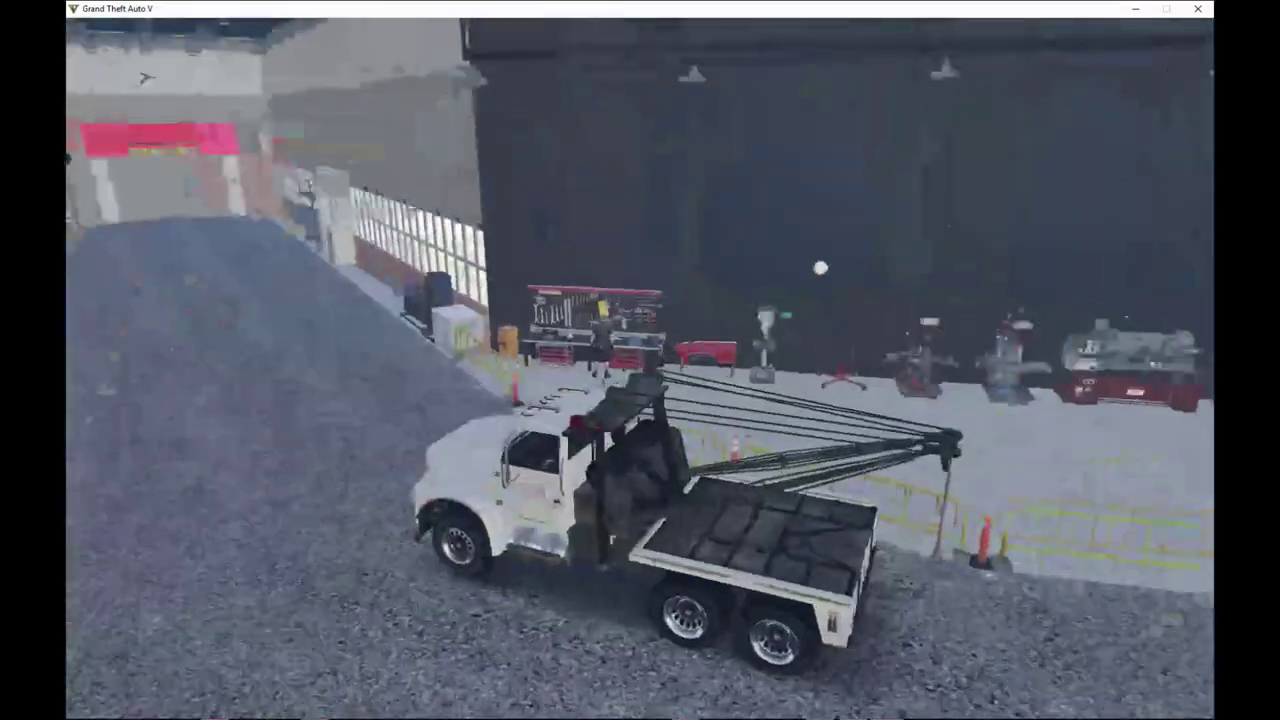
key(w)
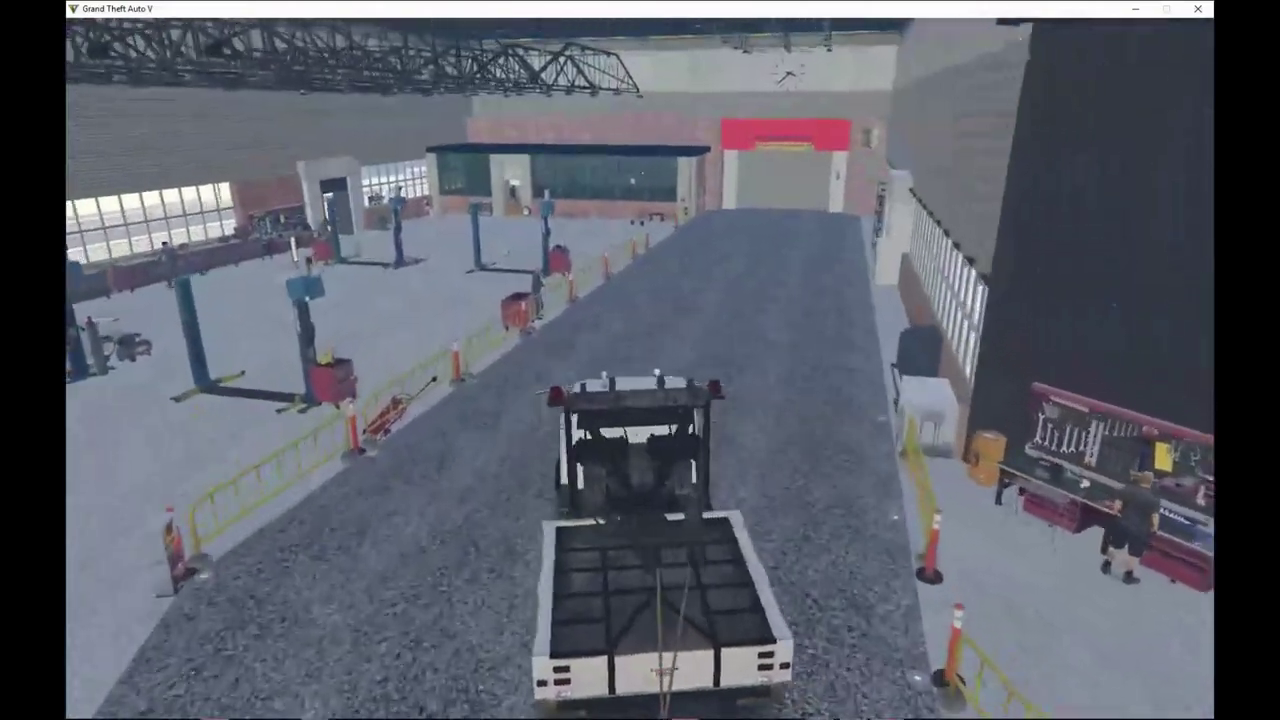
key(w)
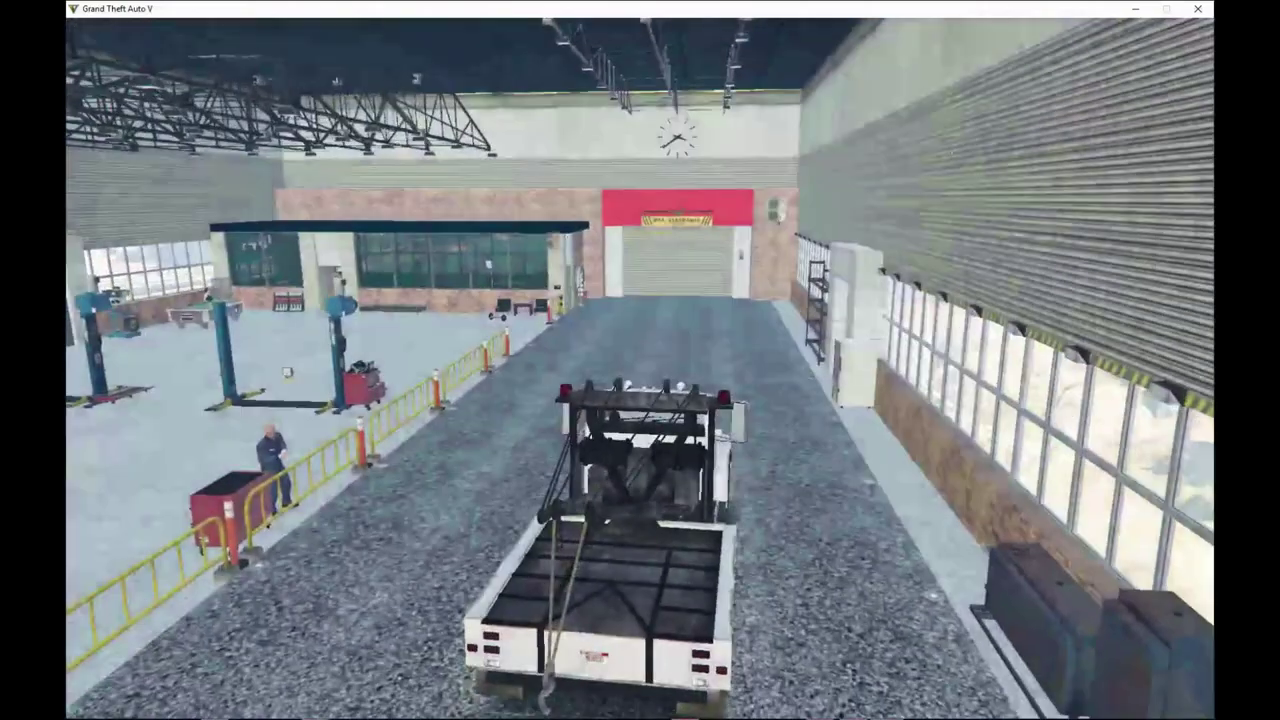
key(w)
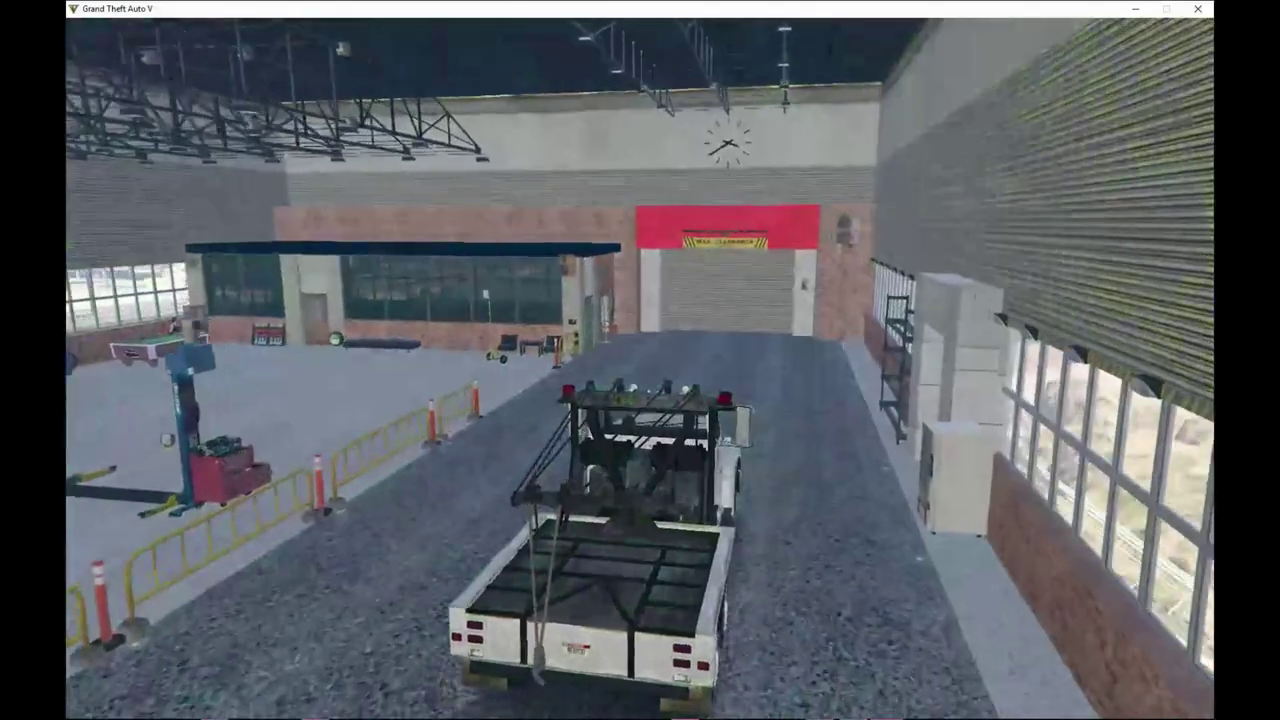
key(w)
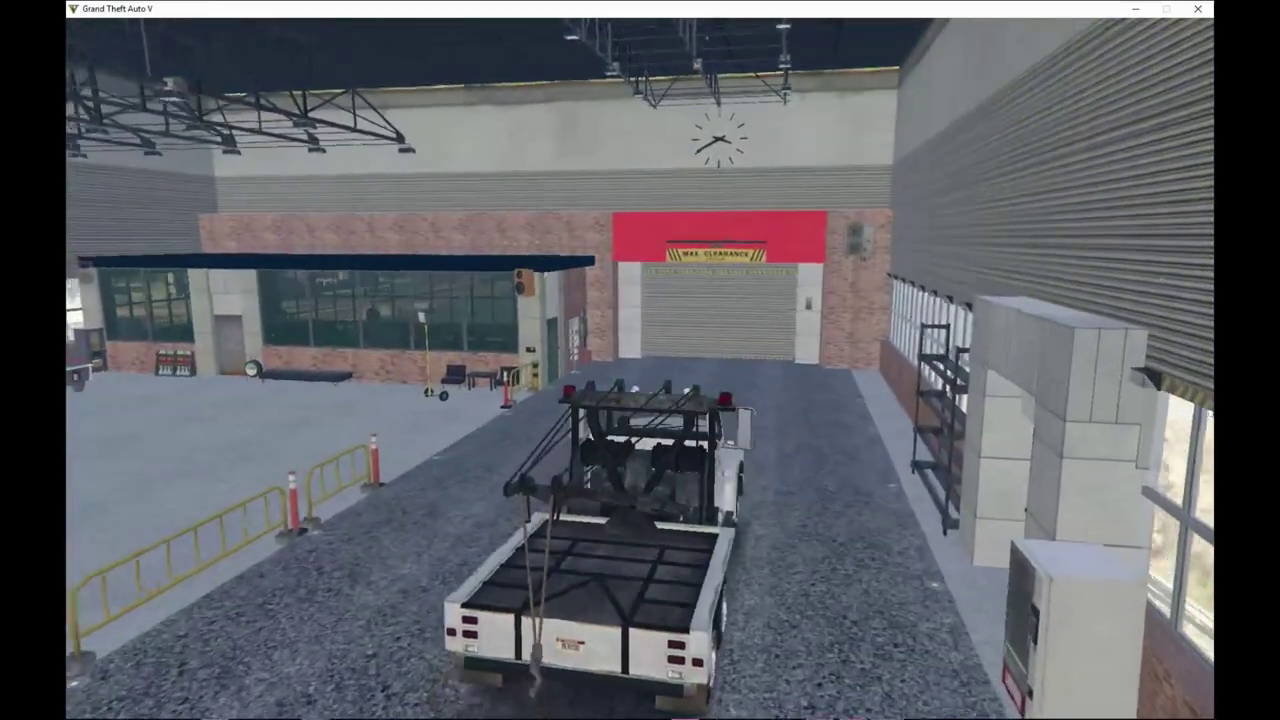
- Leave the tow truck and tour the garage on foot, examining the workshop areas and the laundry room
key(f)
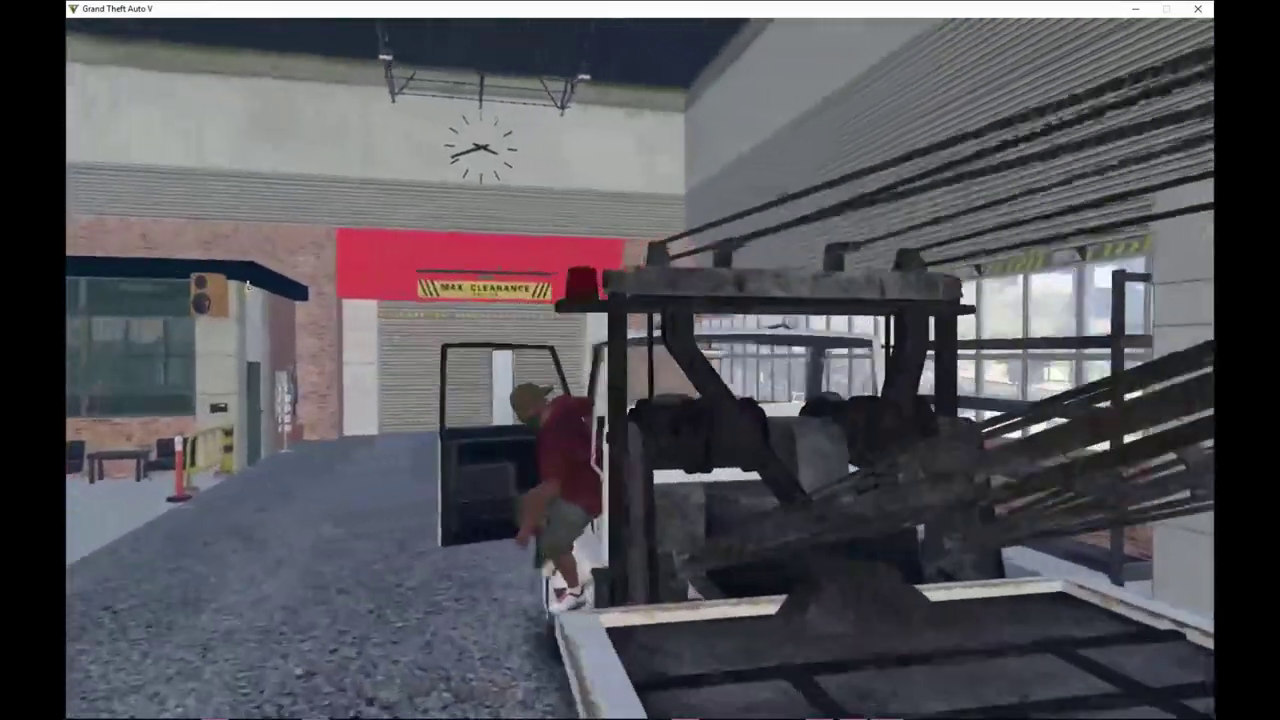
key(w)
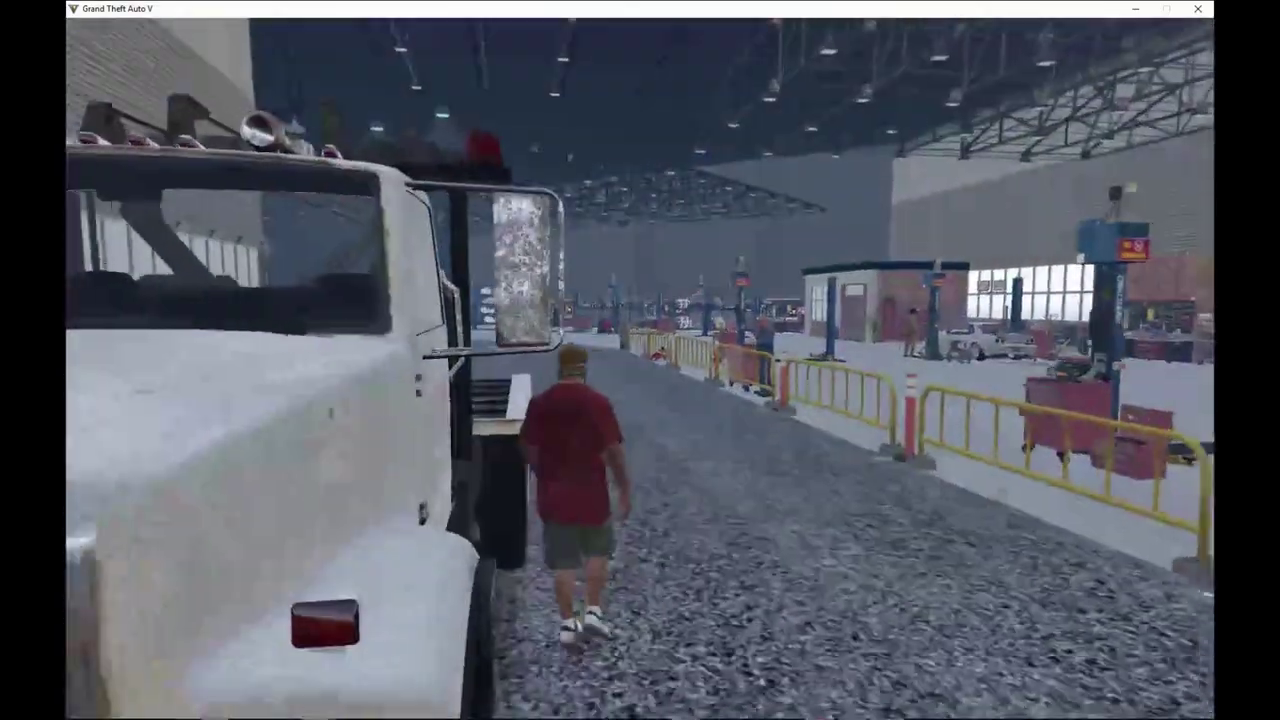
key(w)
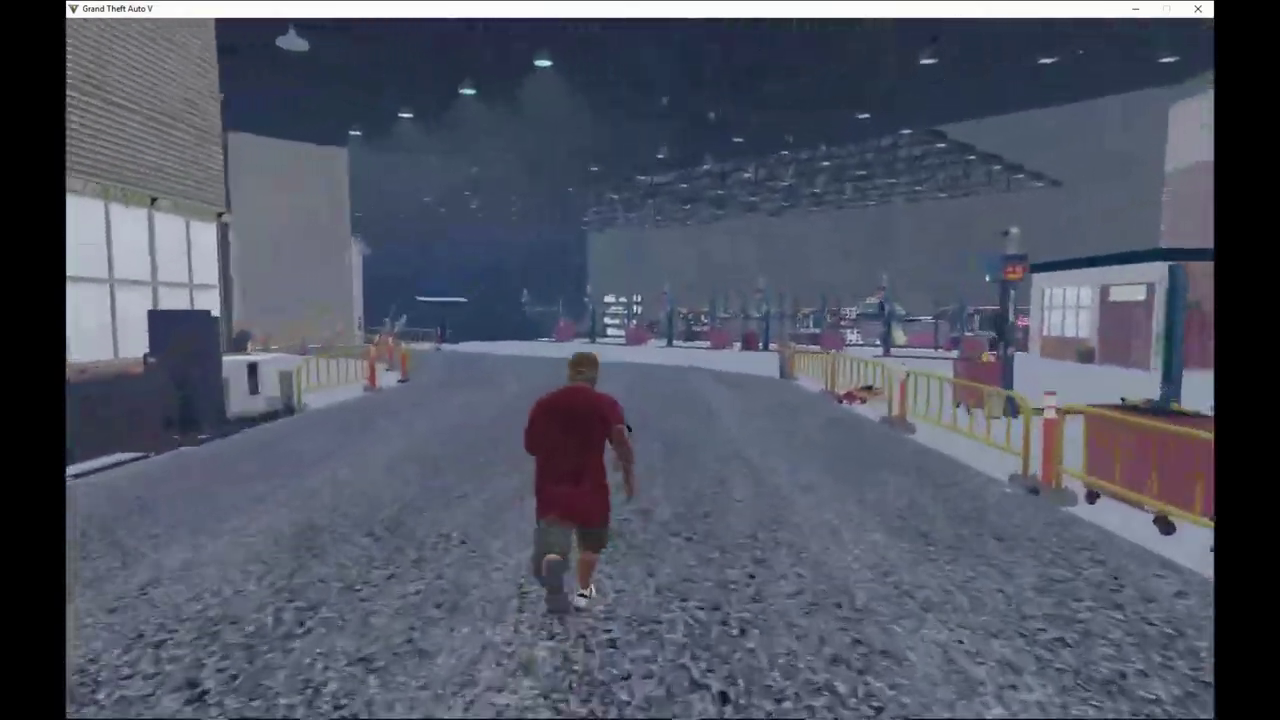
key(w)
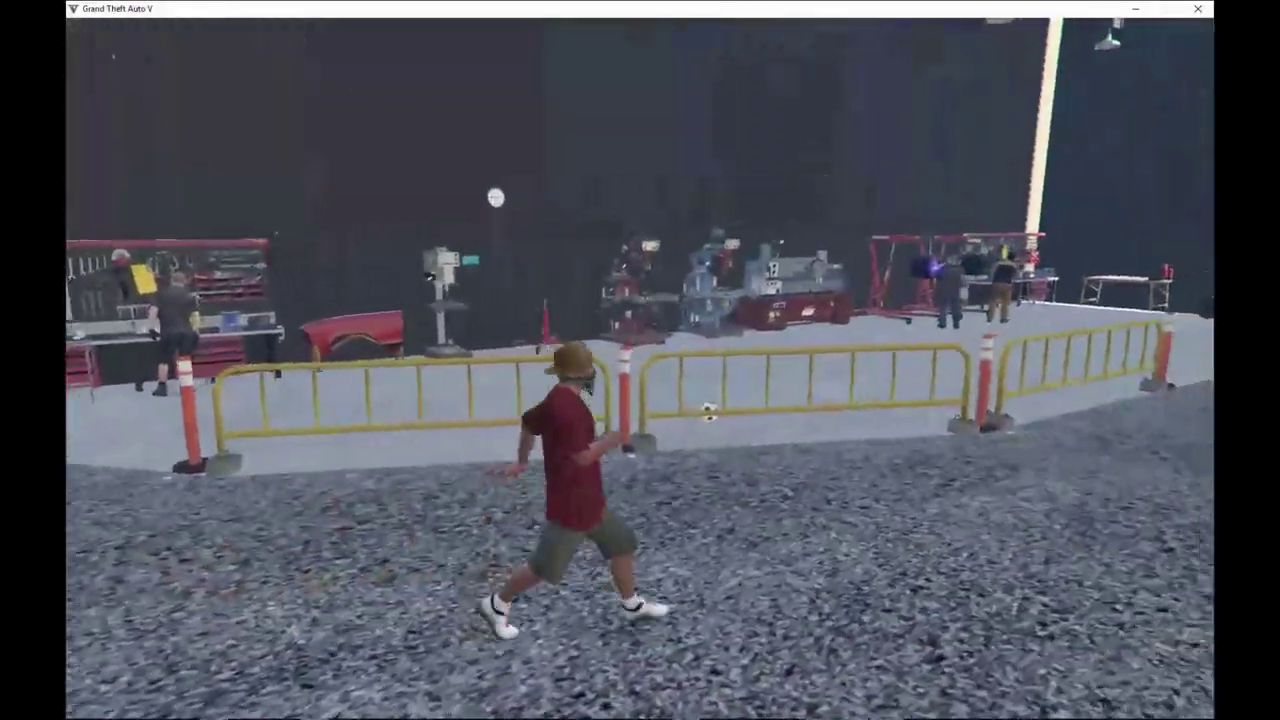
key(w)
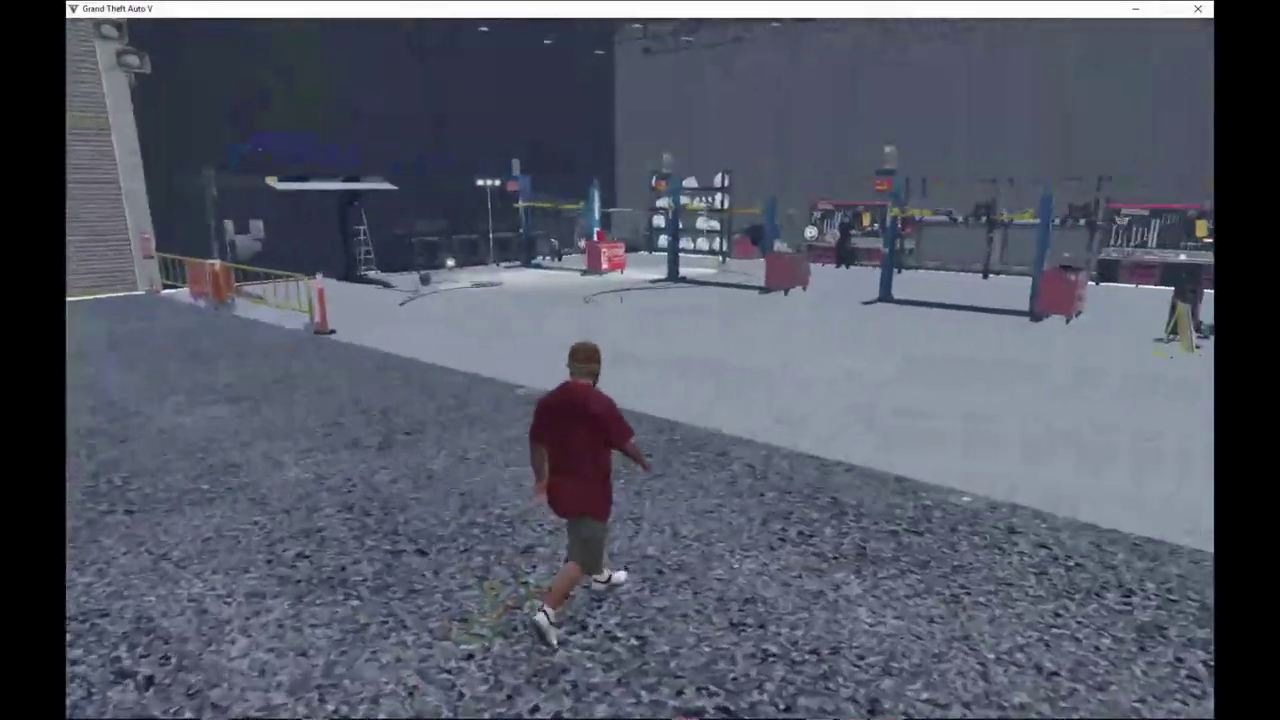
key(w)
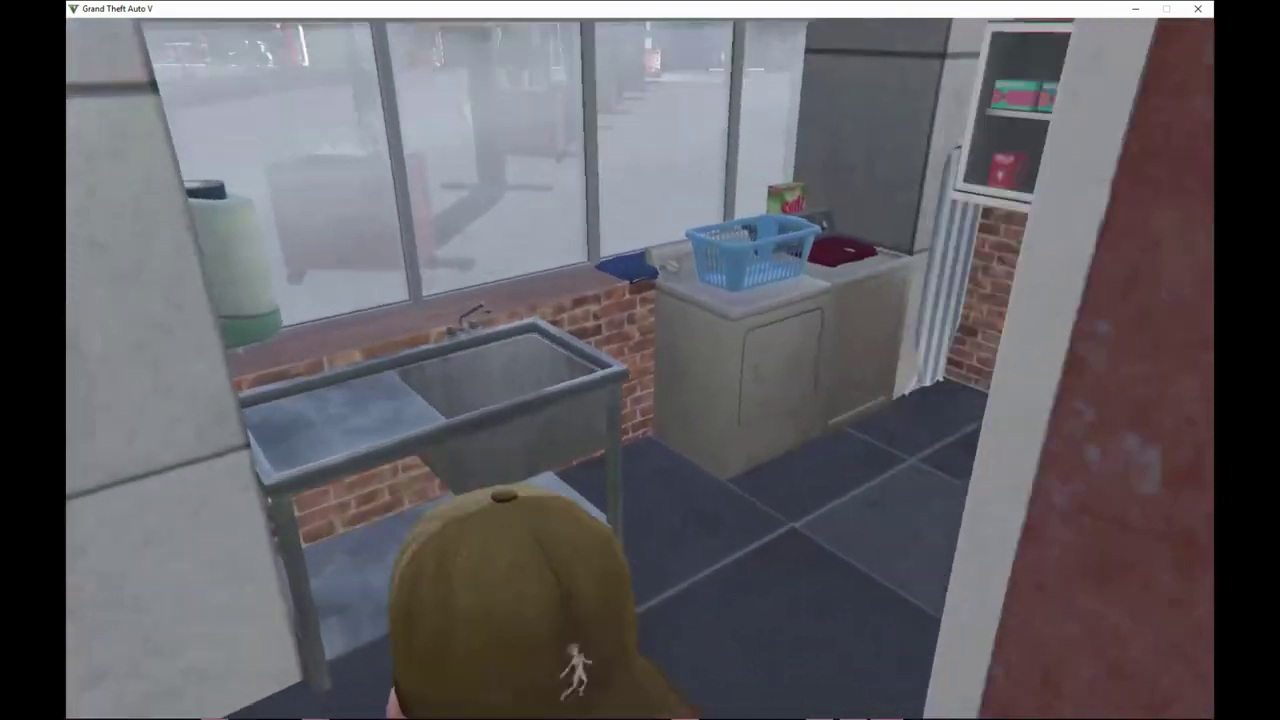
key(w)
key(s)
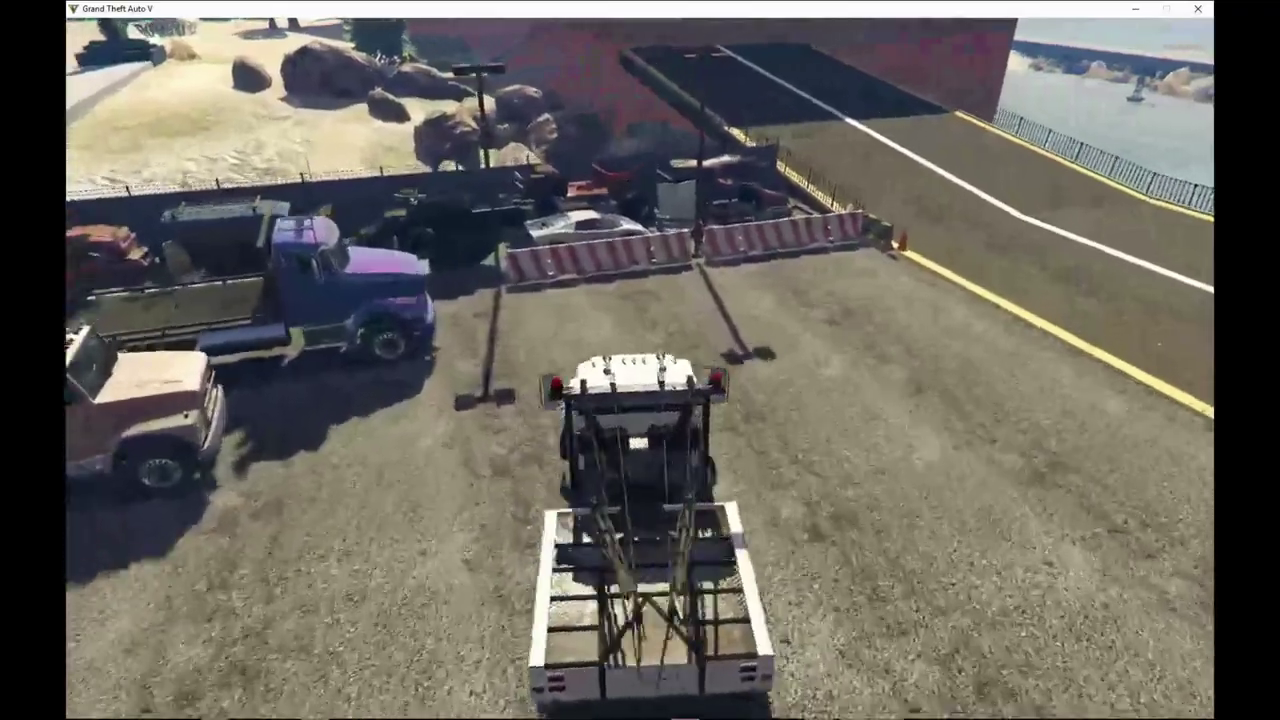
- Drive the tow truck from the outdoor yard up the ramp to the building's shutter, and enter Map Editor's free camera
key(w)
key(d)
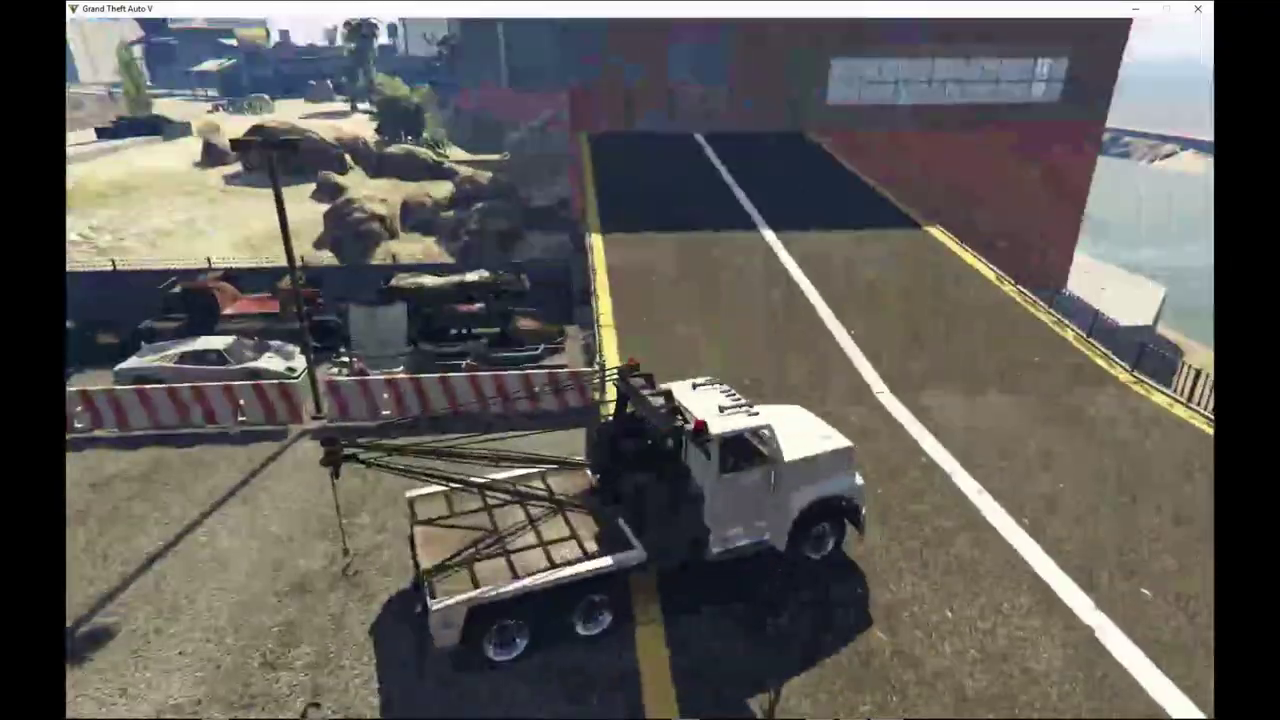
key(w)
key(a)
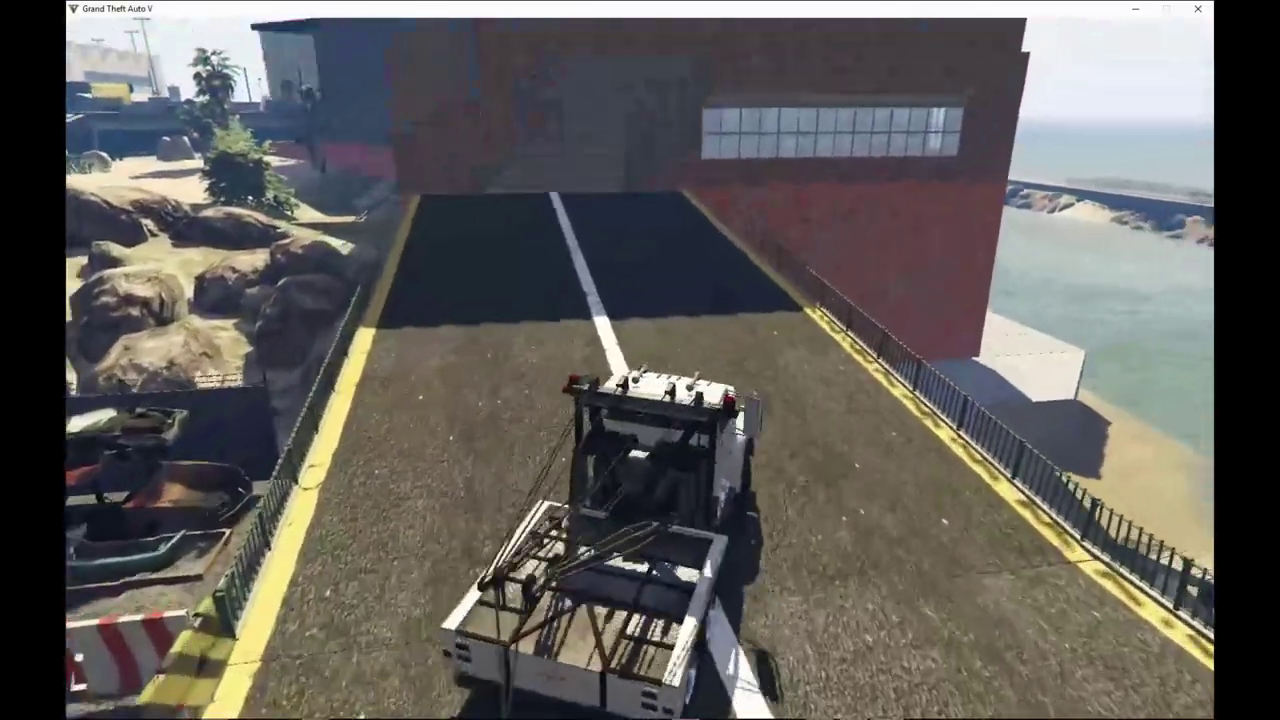
key(w)
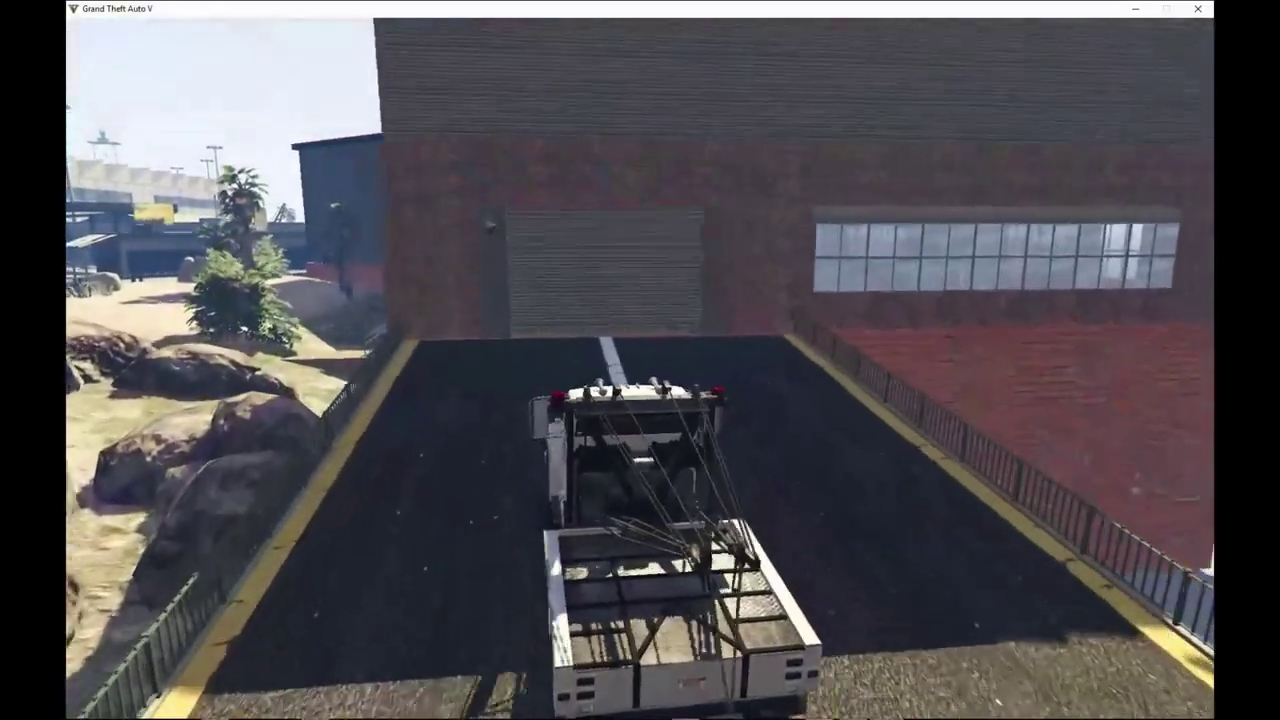
key(F7)
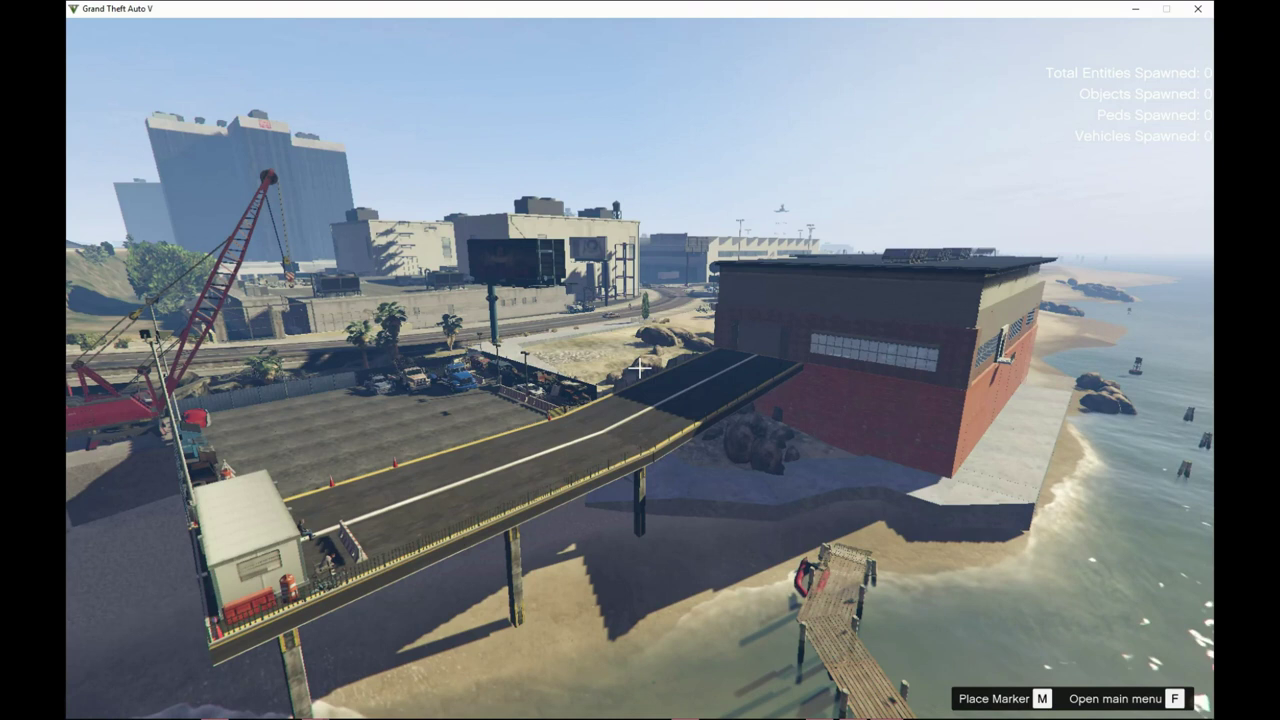